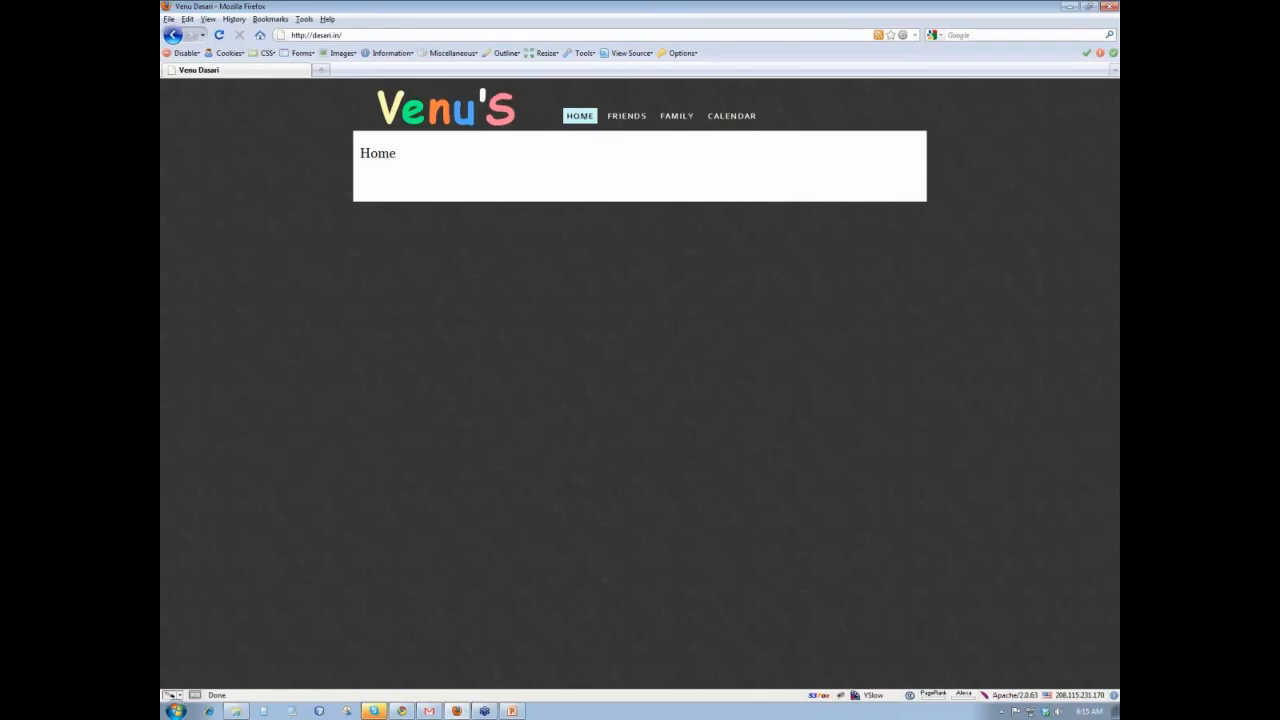
# - Switch to Gmail, open the 'have you seen this' conversation from the inbox and expand its first message
pyautogui.hotkey('alt', 'Tab')
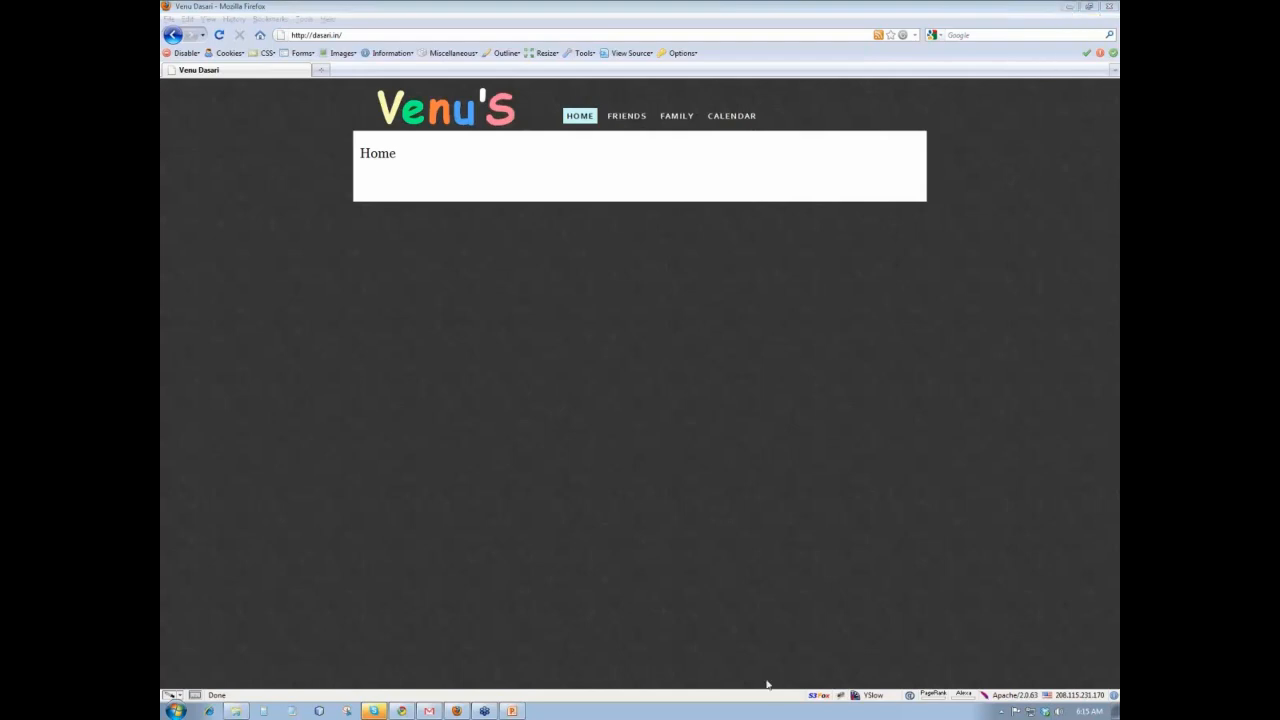
pyautogui.moveTo(429, 712)
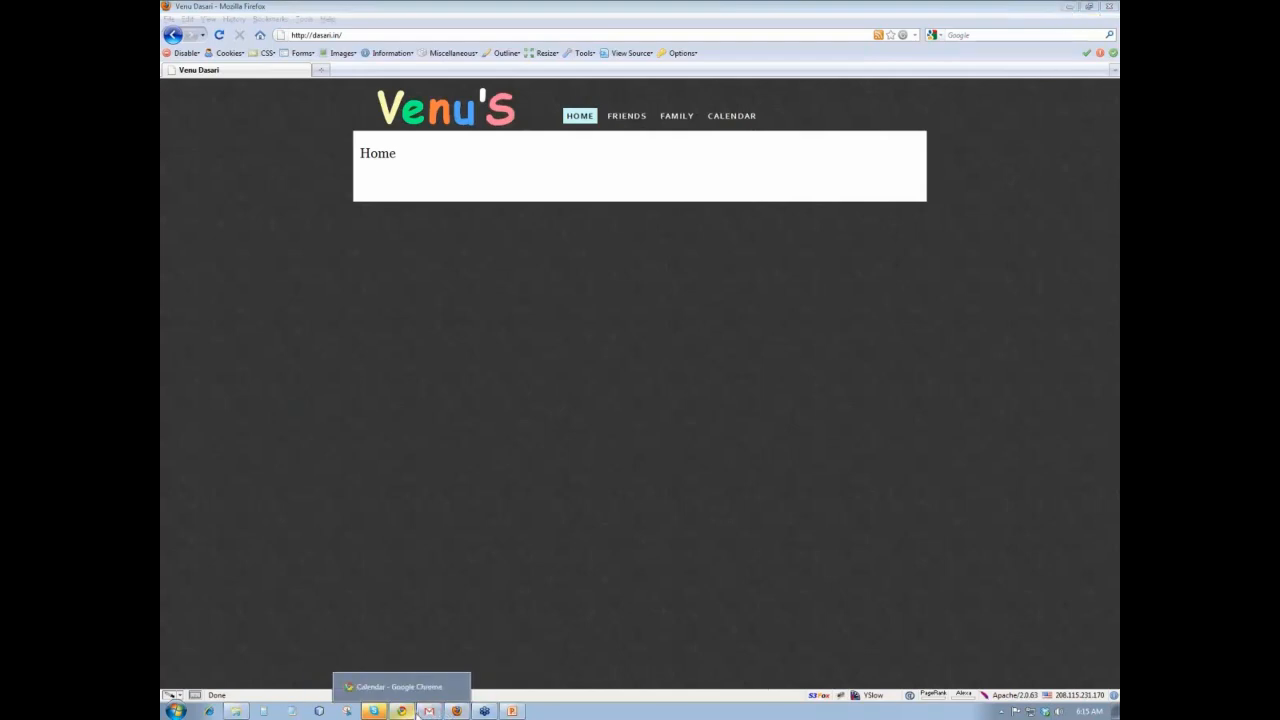
pyautogui.click(429, 711)
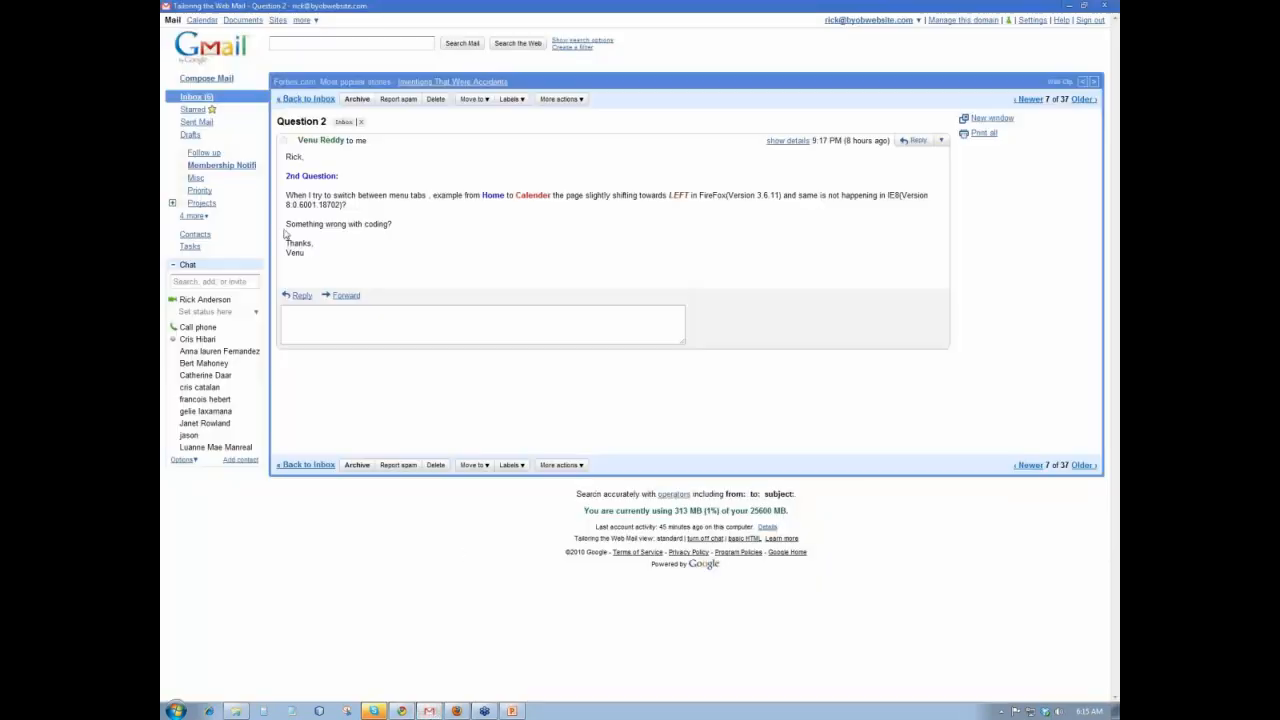
pyautogui.click(194, 99)
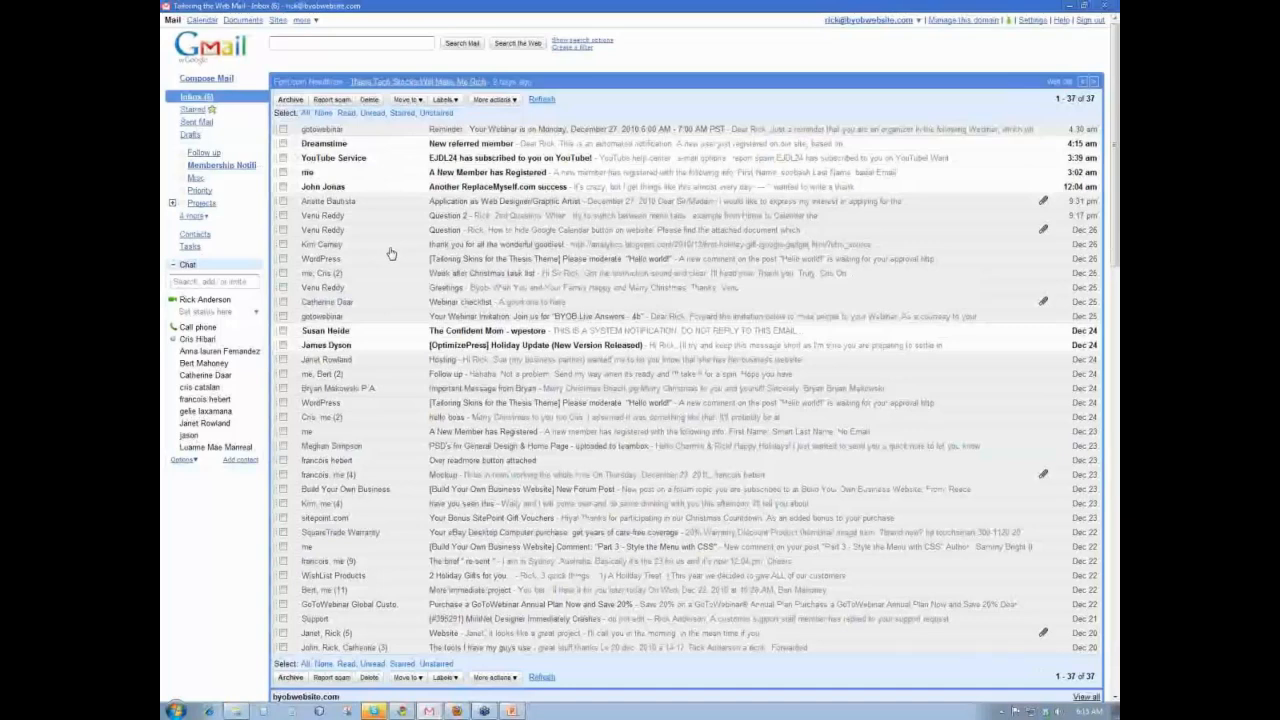
pyautogui.click(393, 505)
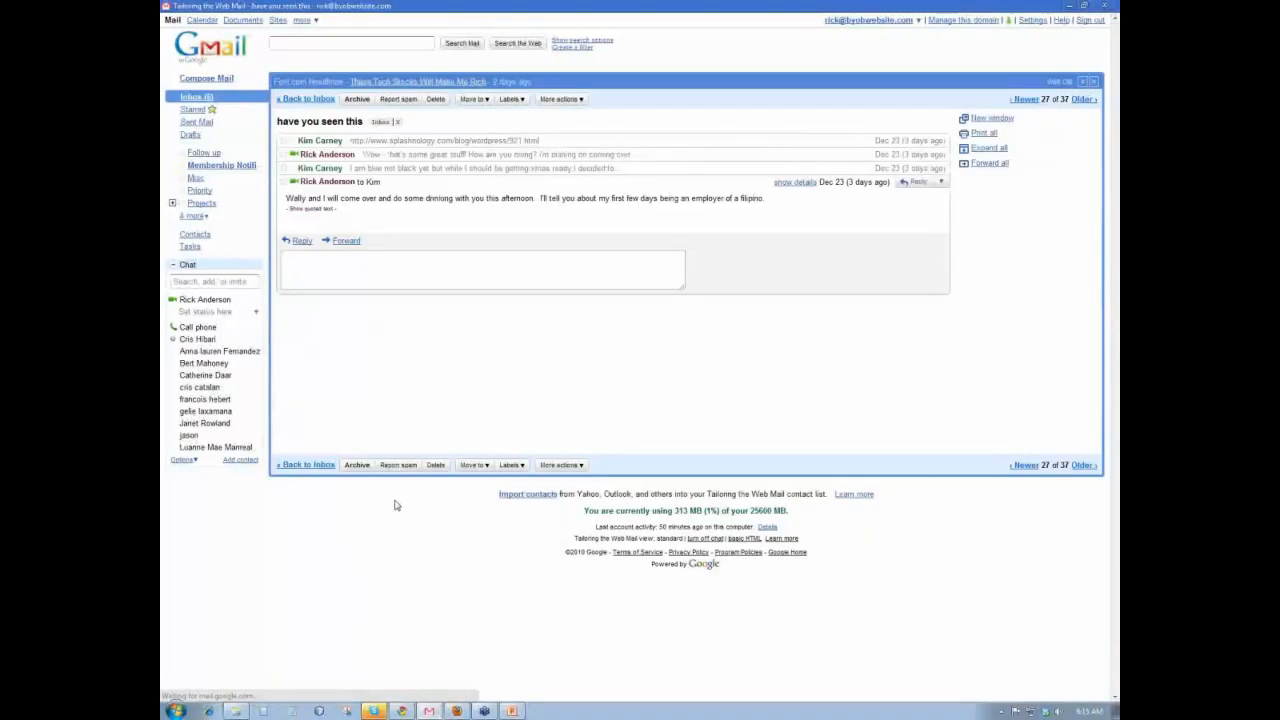
pyautogui.click(460, 143)
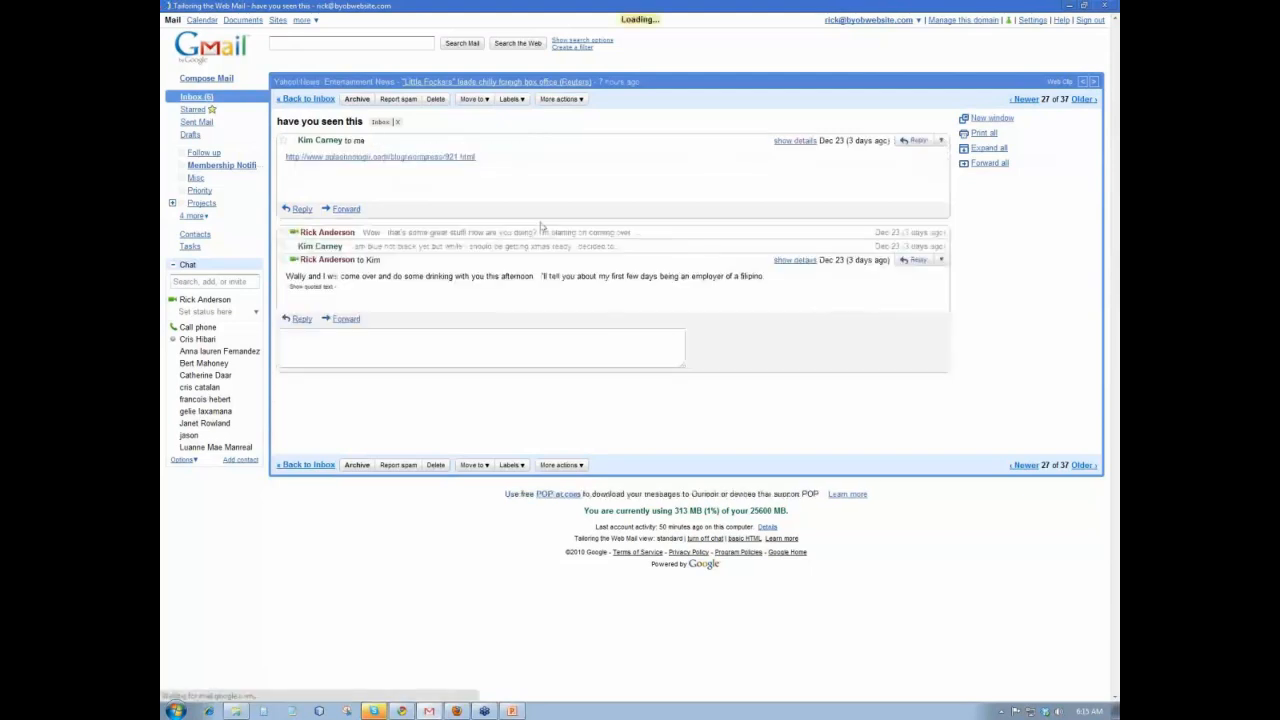
# - Open the splashnology link to '10 Wordpress Security Tips' in a maximized Chrome window
pyautogui.click(370, 157)
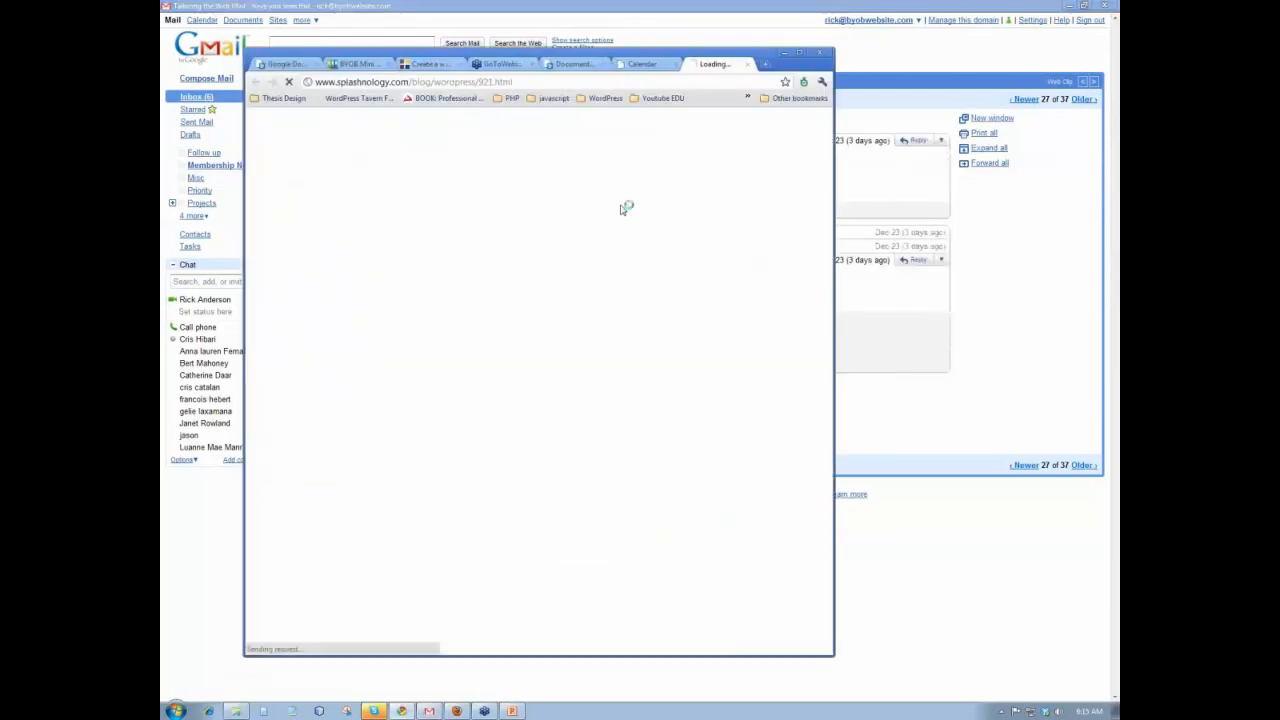
pyautogui.click(800, 52)
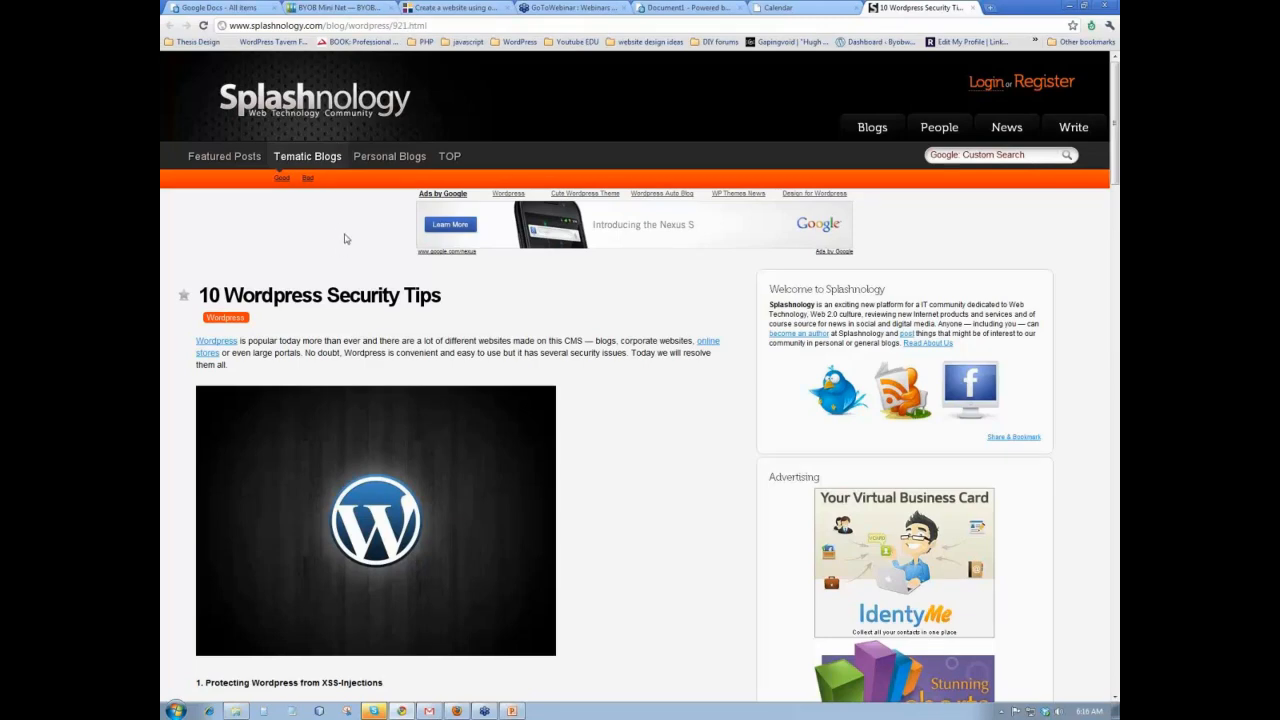
pyautogui.scroll(-1, 346, 238)
# - Scroll the article down to tip 9, 'Kill the admin', with its UPDATE wp_users query
pyautogui.scroll(-4, 346, 238)
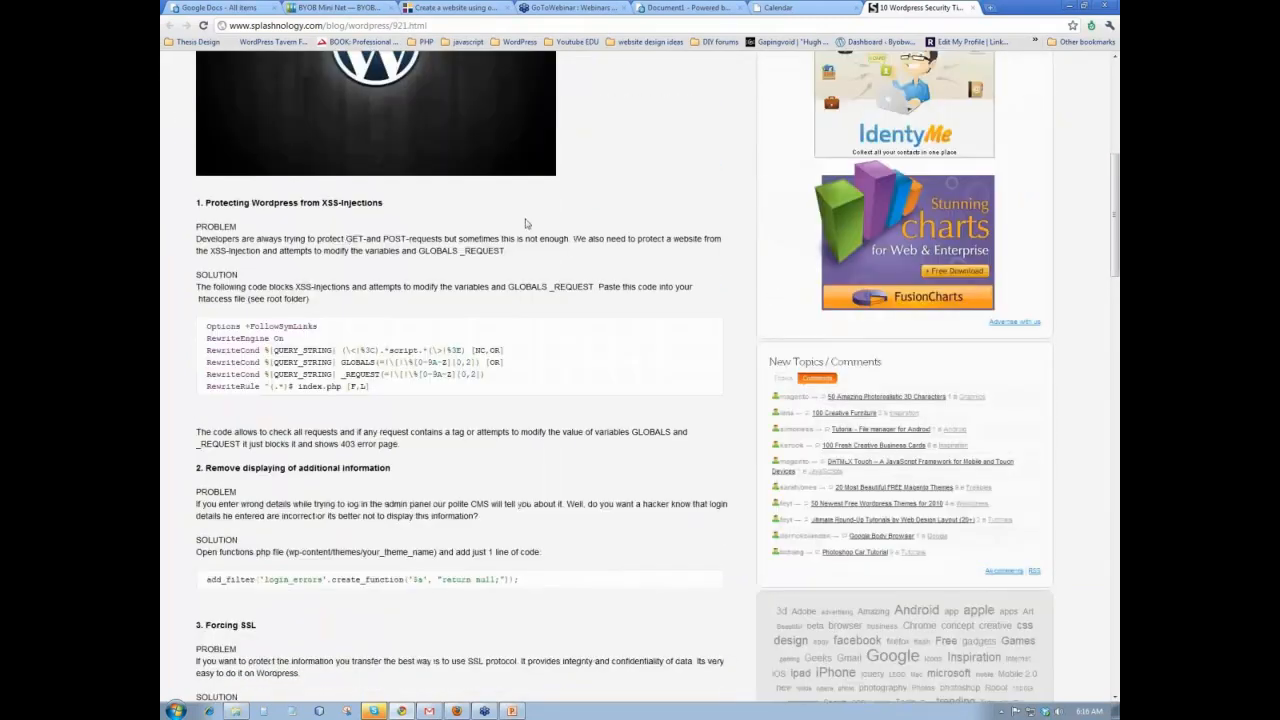
pyautogui.scroll(-5, 530, 225)
pyautogui.scroll(-10, 533, 228)
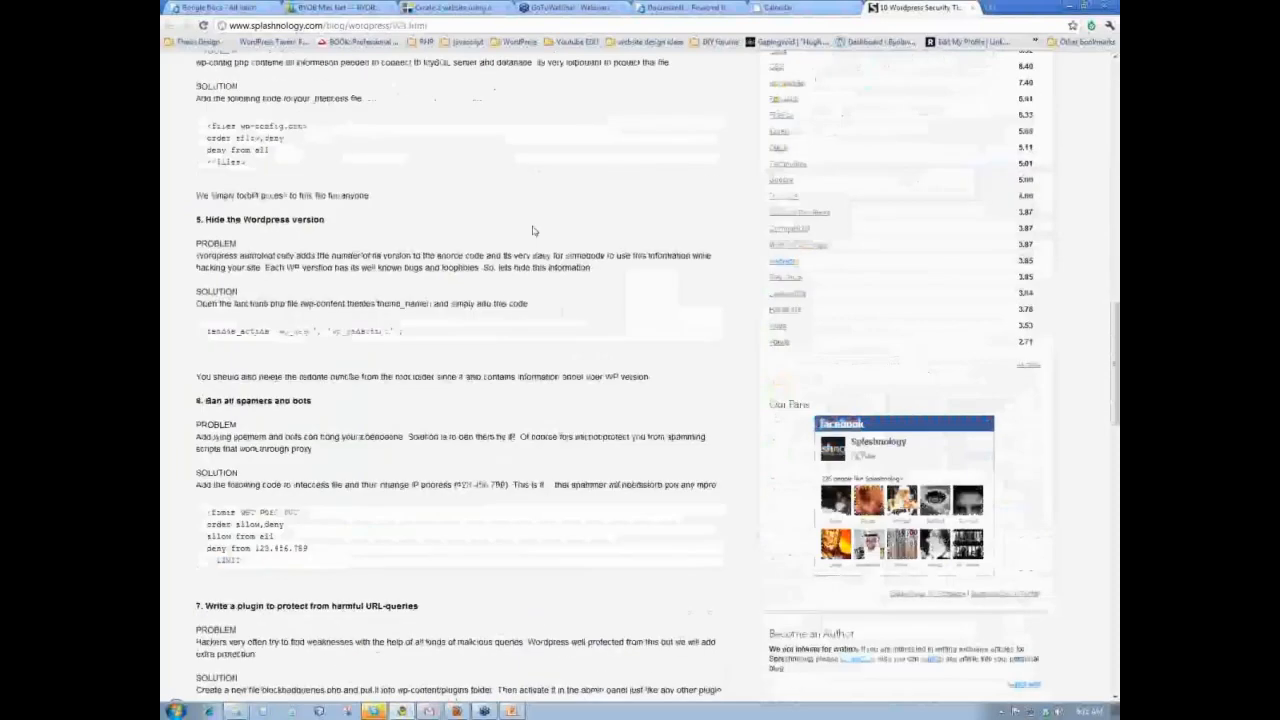
pyautogui.scroll(-4, 533, 230)
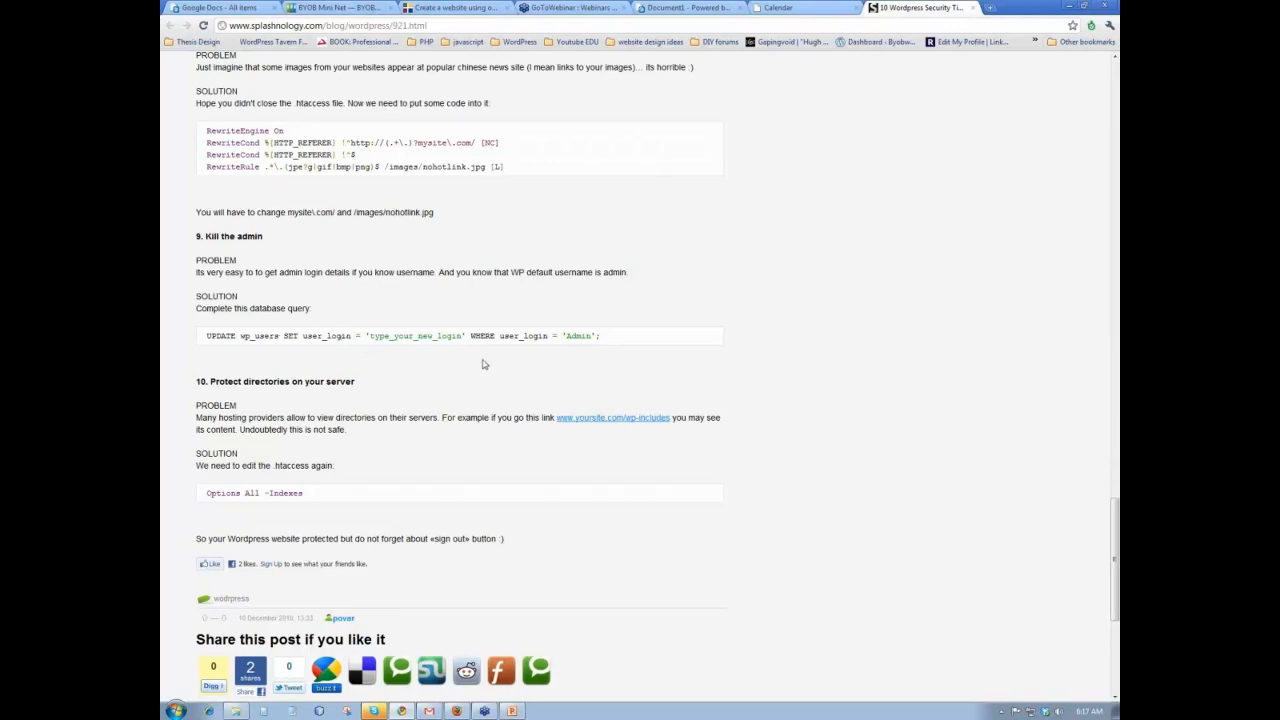
pyautogui.click(993, 9)
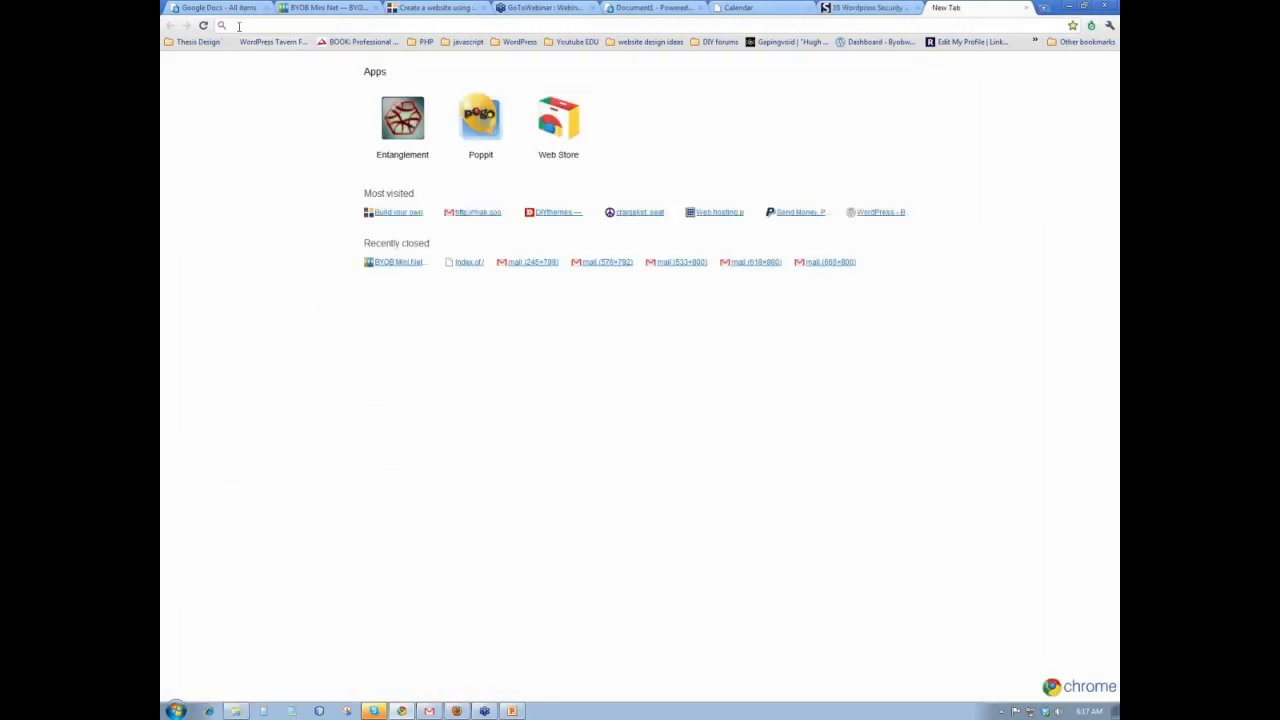
pyautogui.write('www.b')
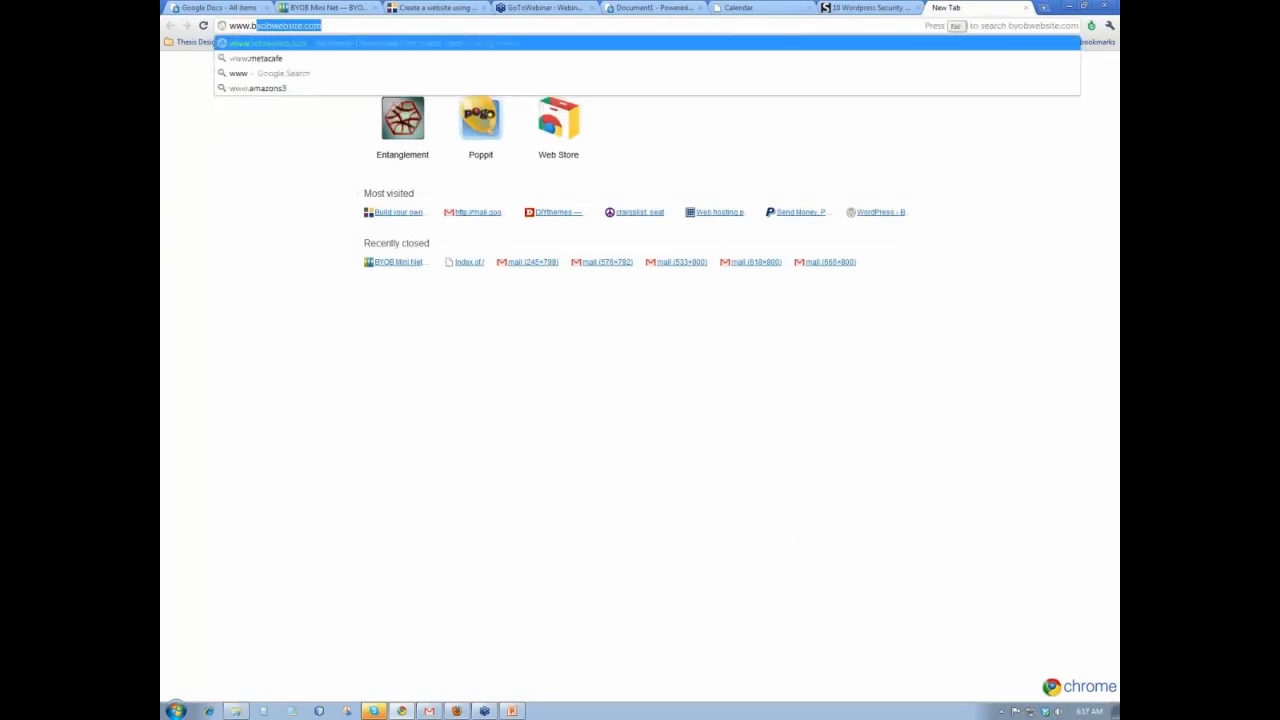
pyautogui.write('anner1')
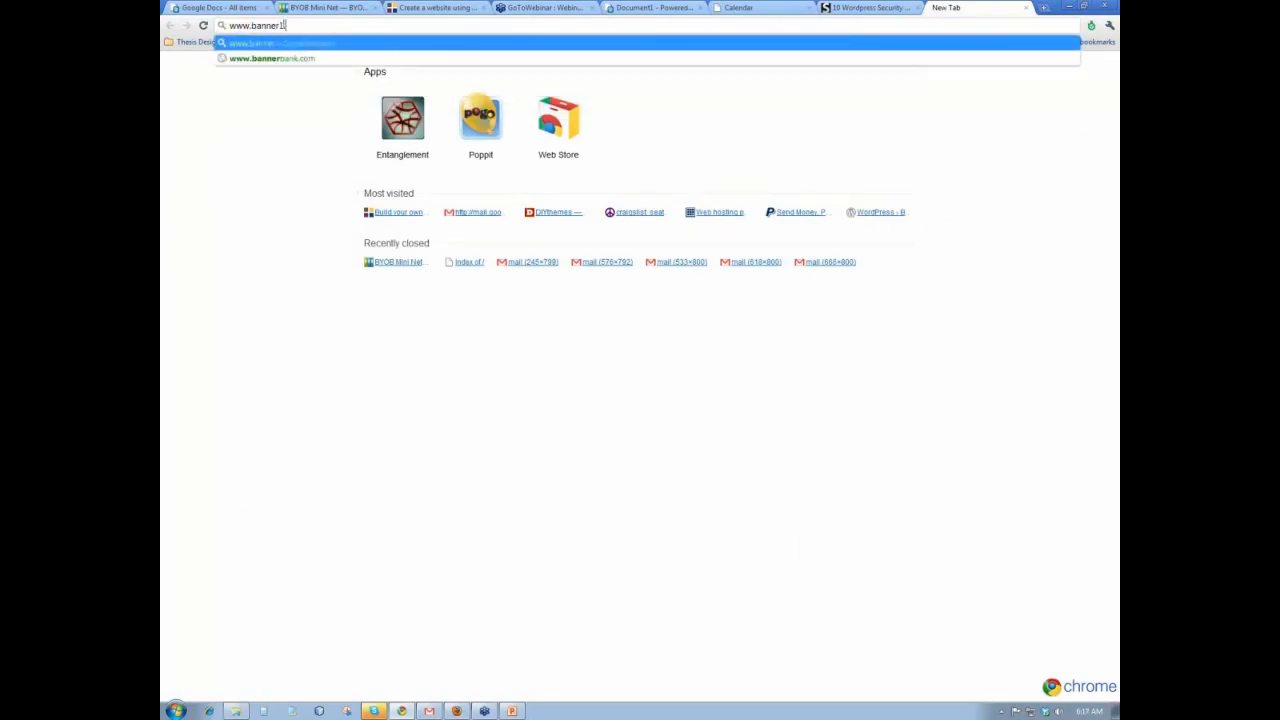
pyautogui.write('byobwebs')
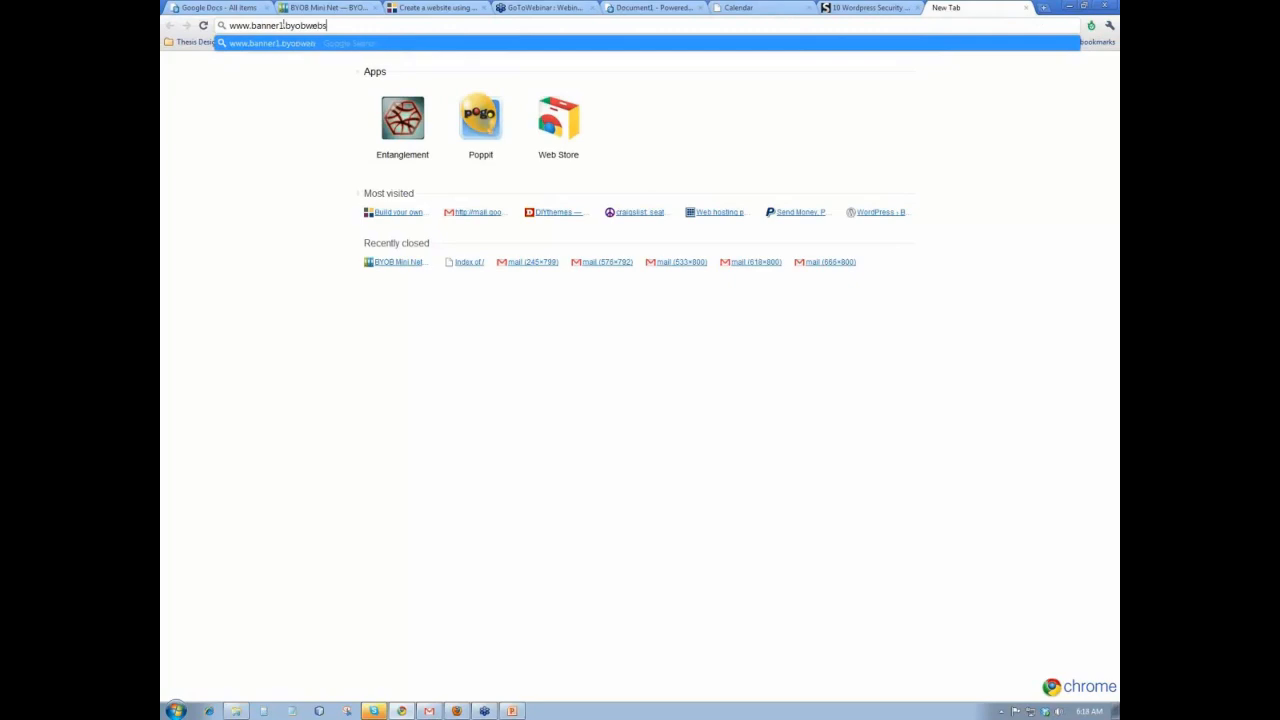
pyautogui.write('ite.com')
pyautogui.press('Return')
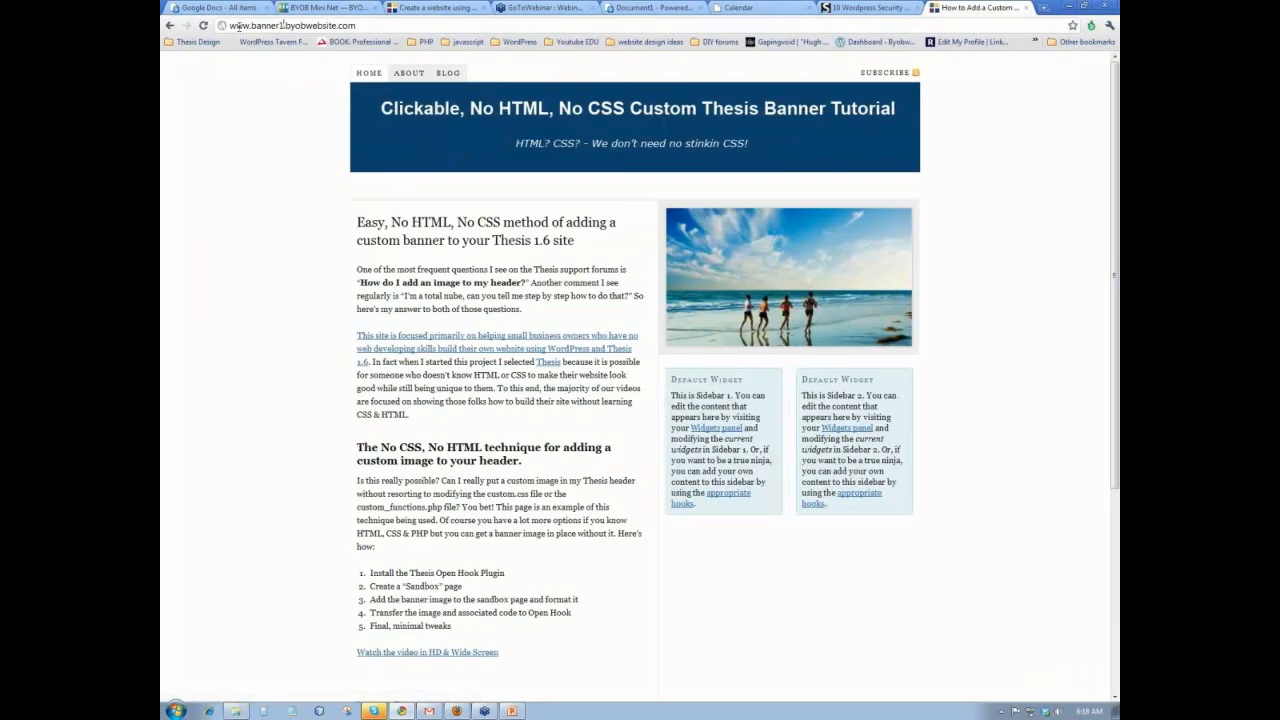
pyautogui.scroll(-3, 243, 285)
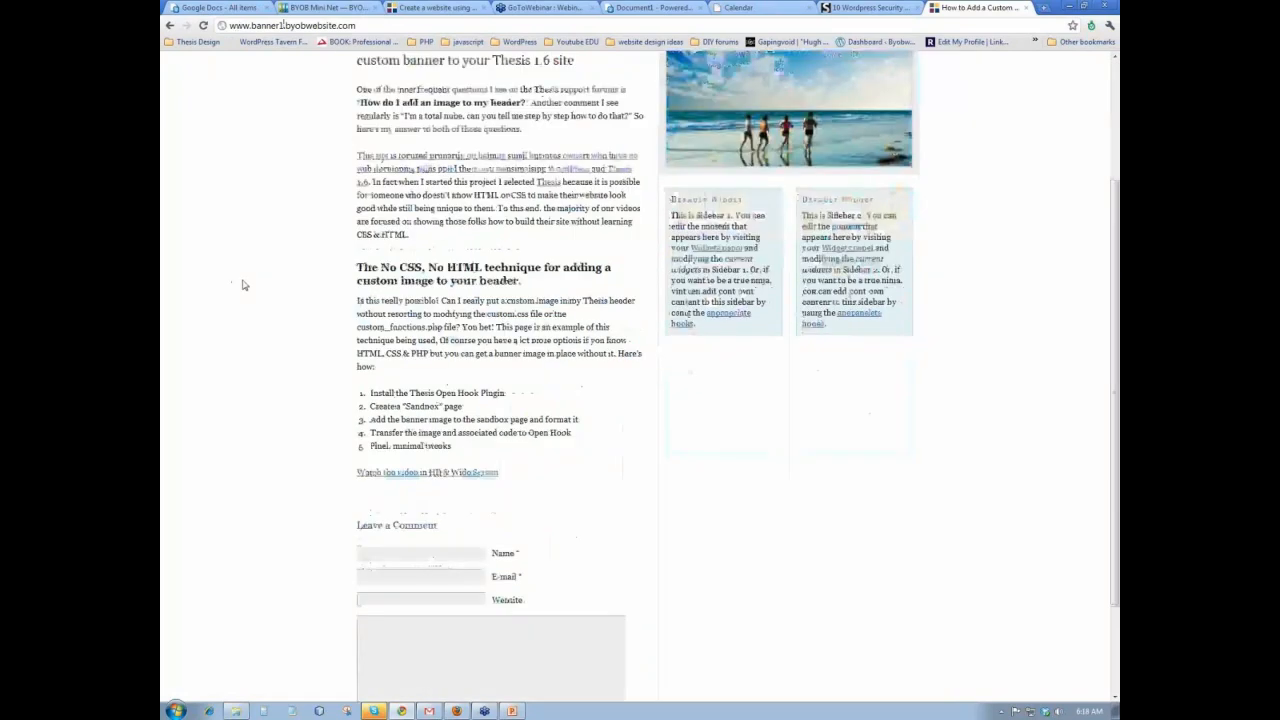
pyautogui.scroll(-2, 243, 285)
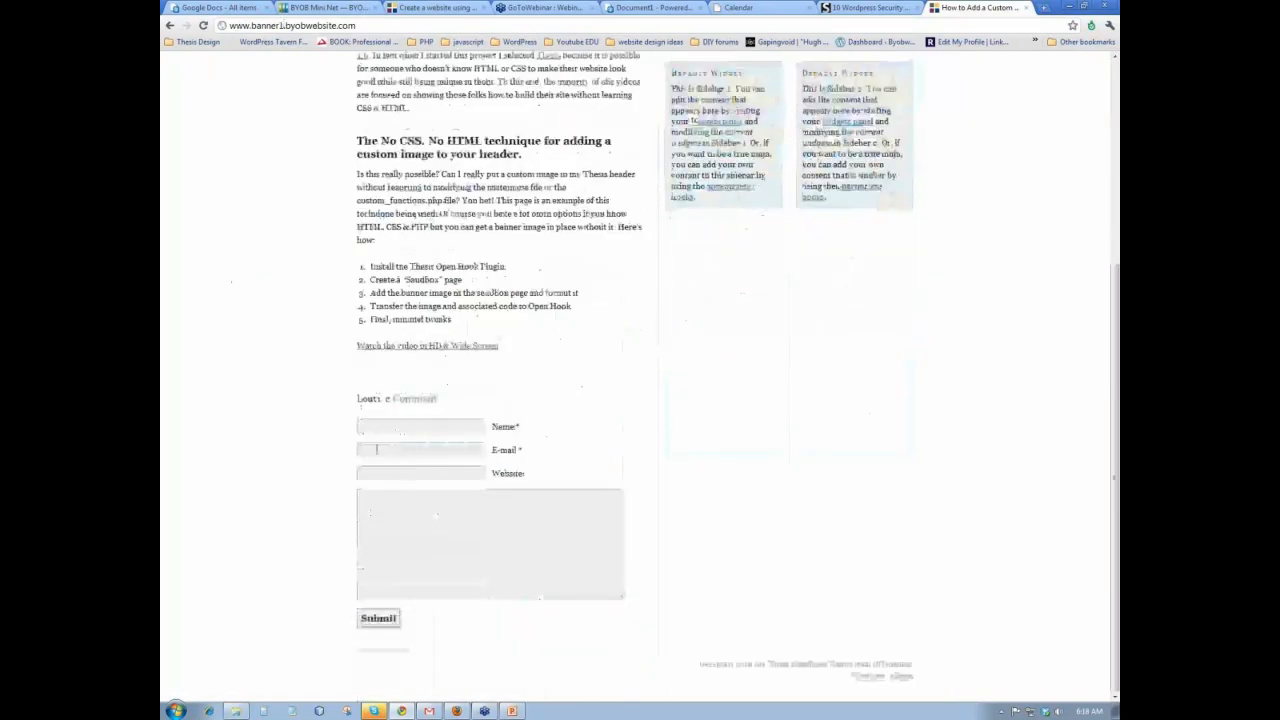
pyautogui.click(902, 676)
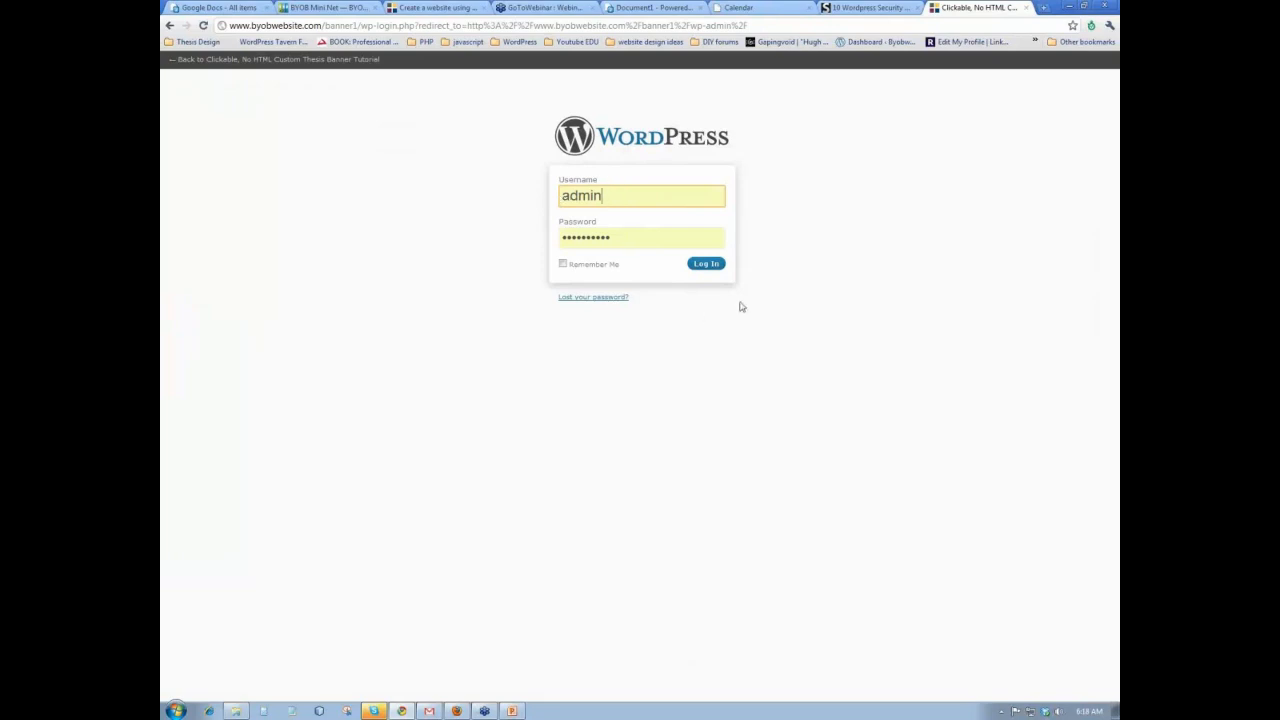
# - After 'admin' is rejected, log in as byobrick with its password, then go to Users > Add New
pyautogui.click(706, 264)
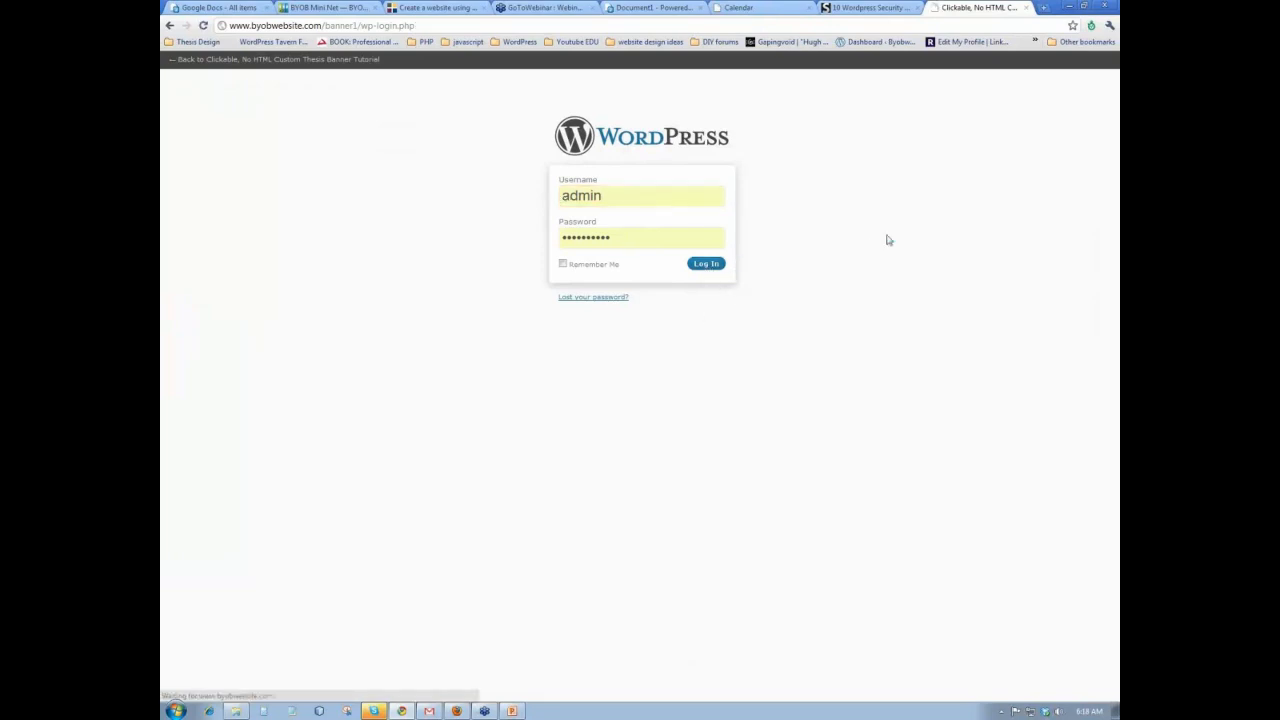
pyautogui.click(580, 229)
pyautogui.doubleClick(580, 229)
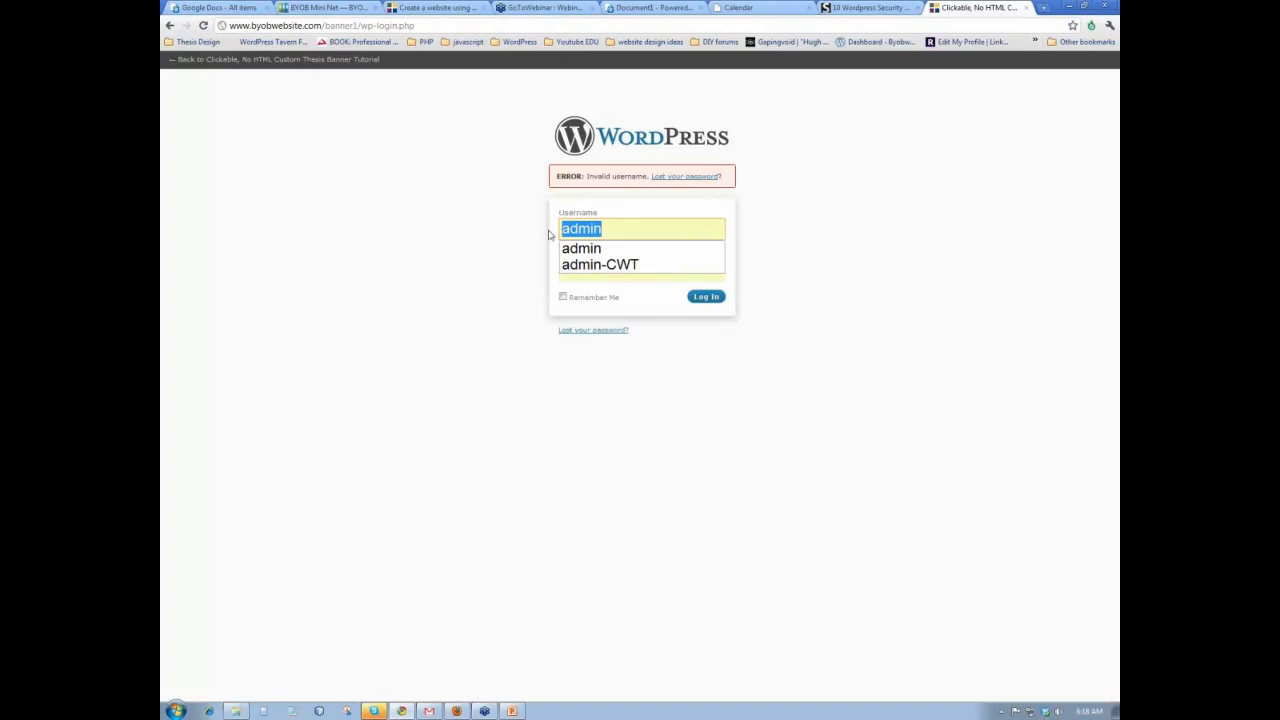
pyautogui.write('byobrick')
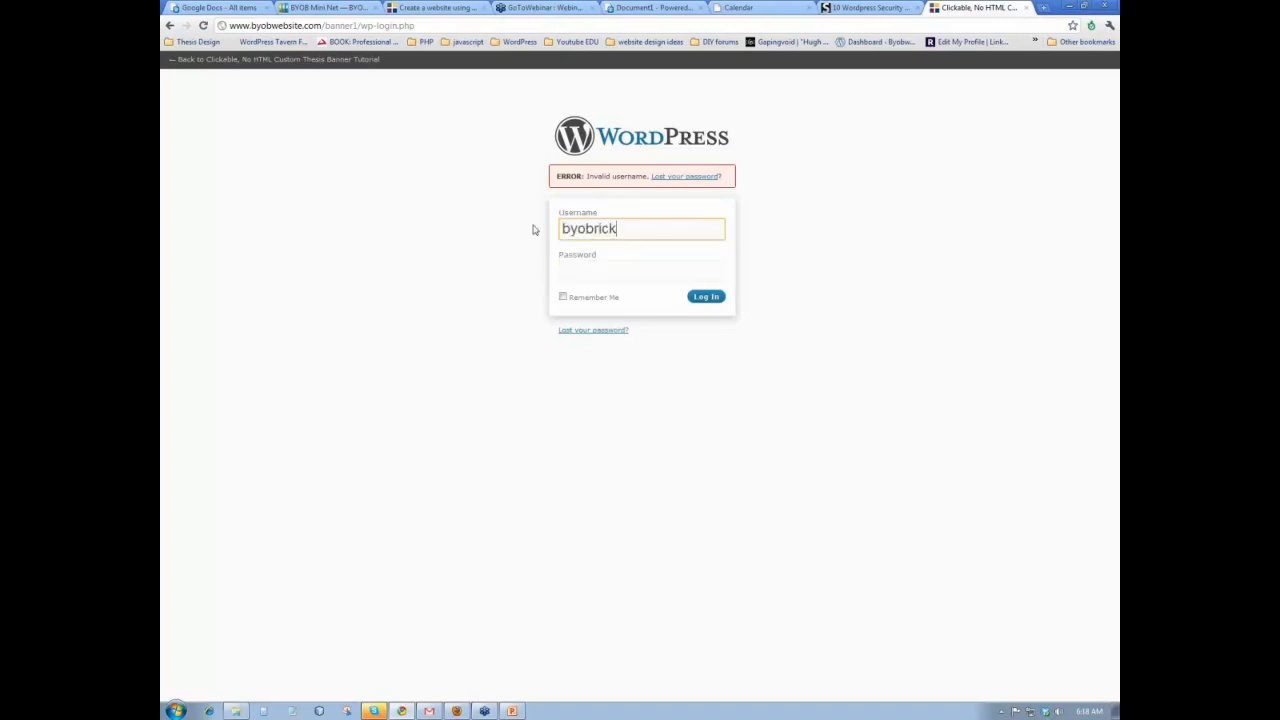
pyautogui.press('Tab')
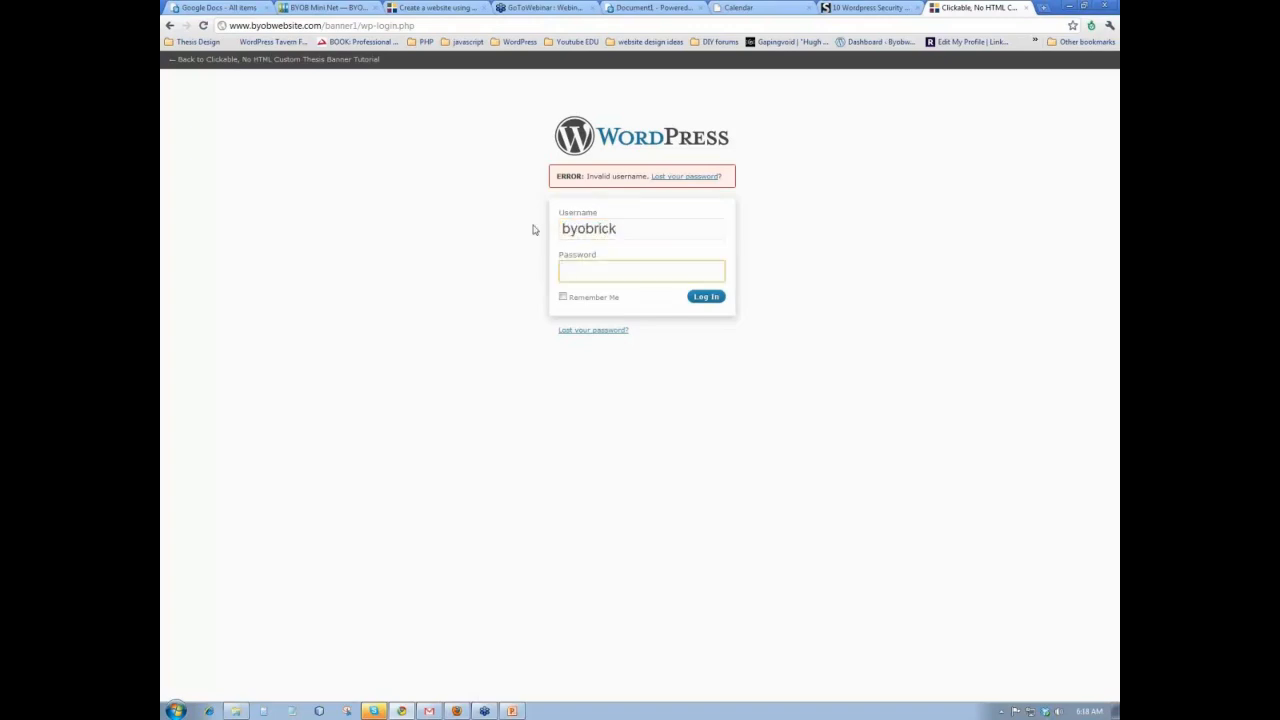
pyautogui.write('••••••••••')
pyautogui.press('Return')
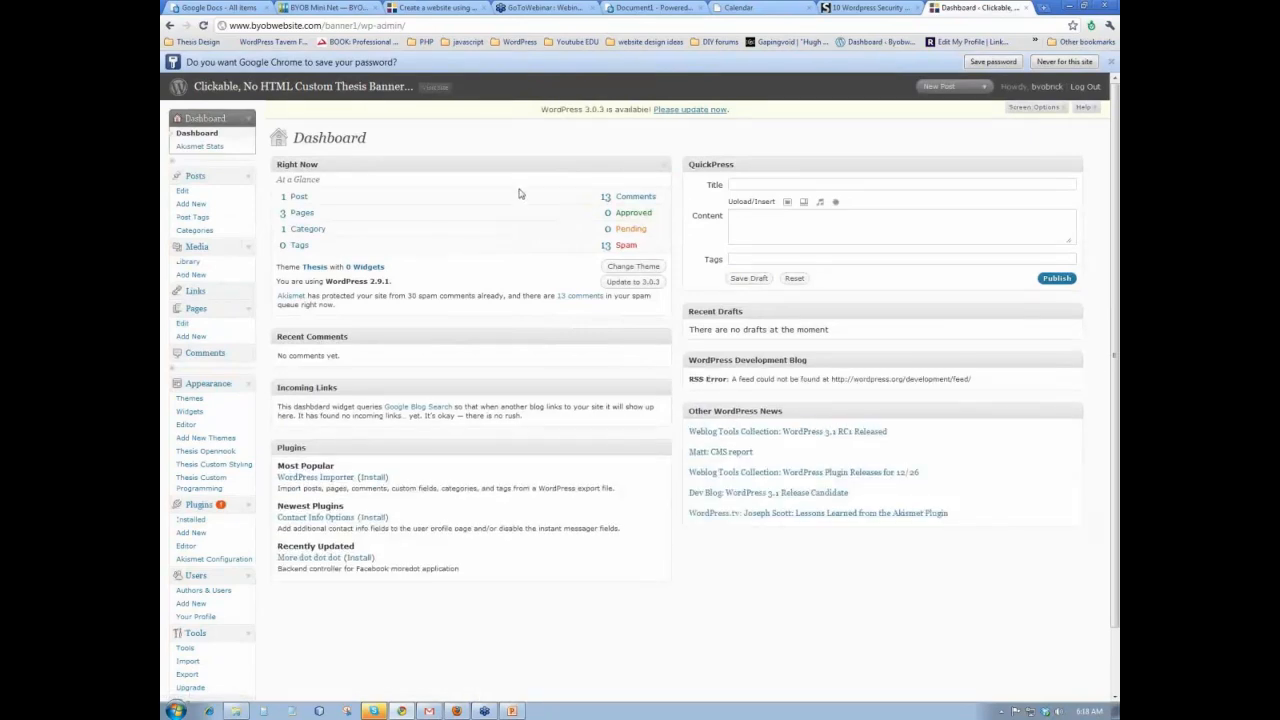
pyautogui.scroll(-1, 528, 217)
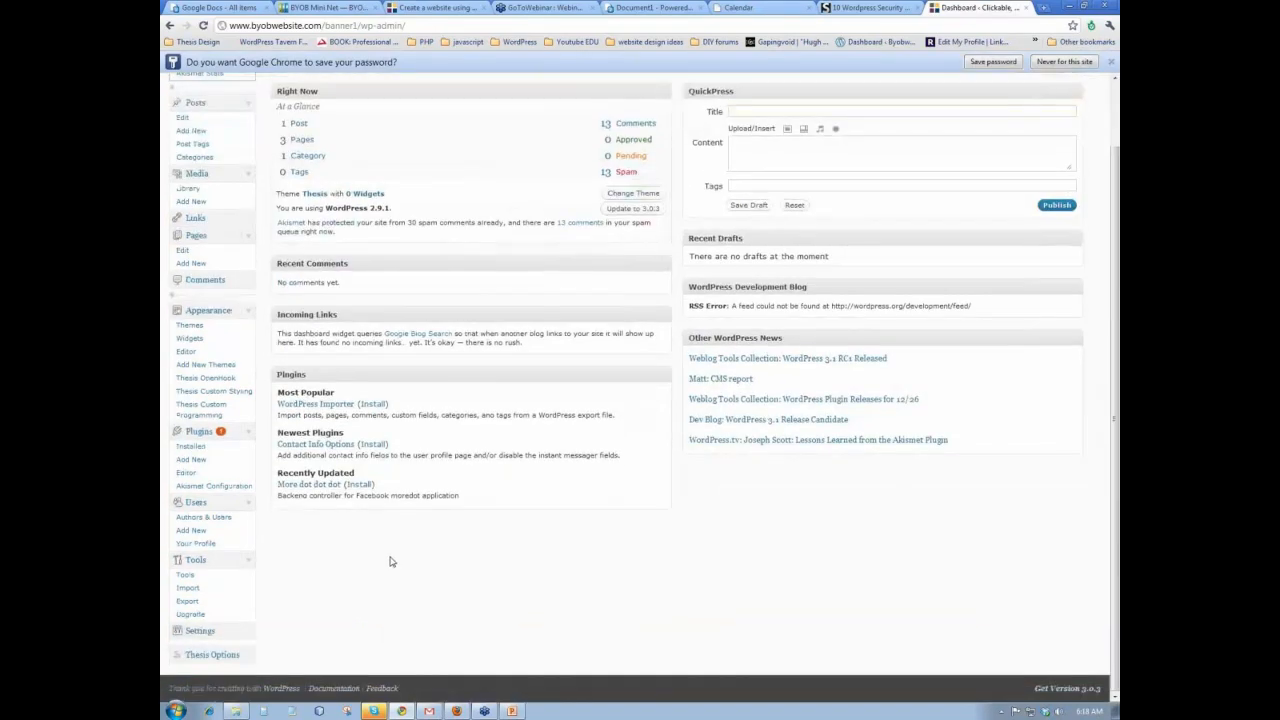
pyautogui.click(190, 531)
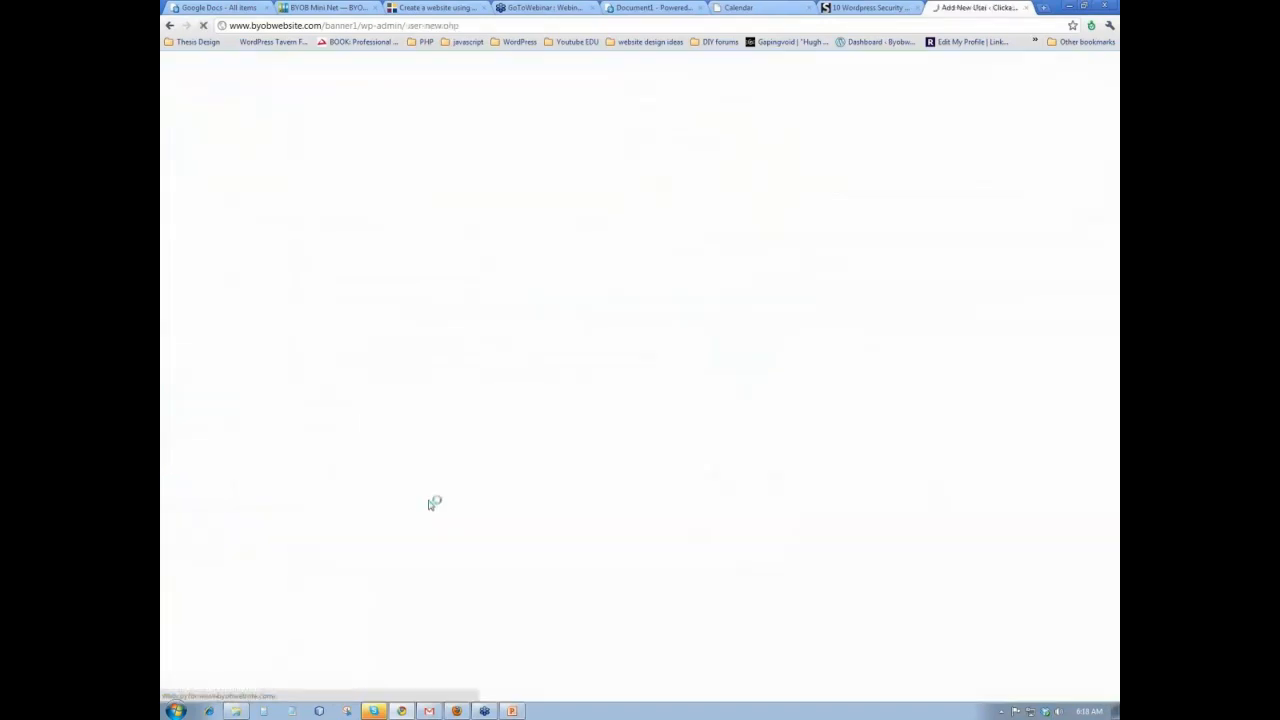
# - Enter the username admin and the new user's first and last name
pyautogui.click(441, 165)
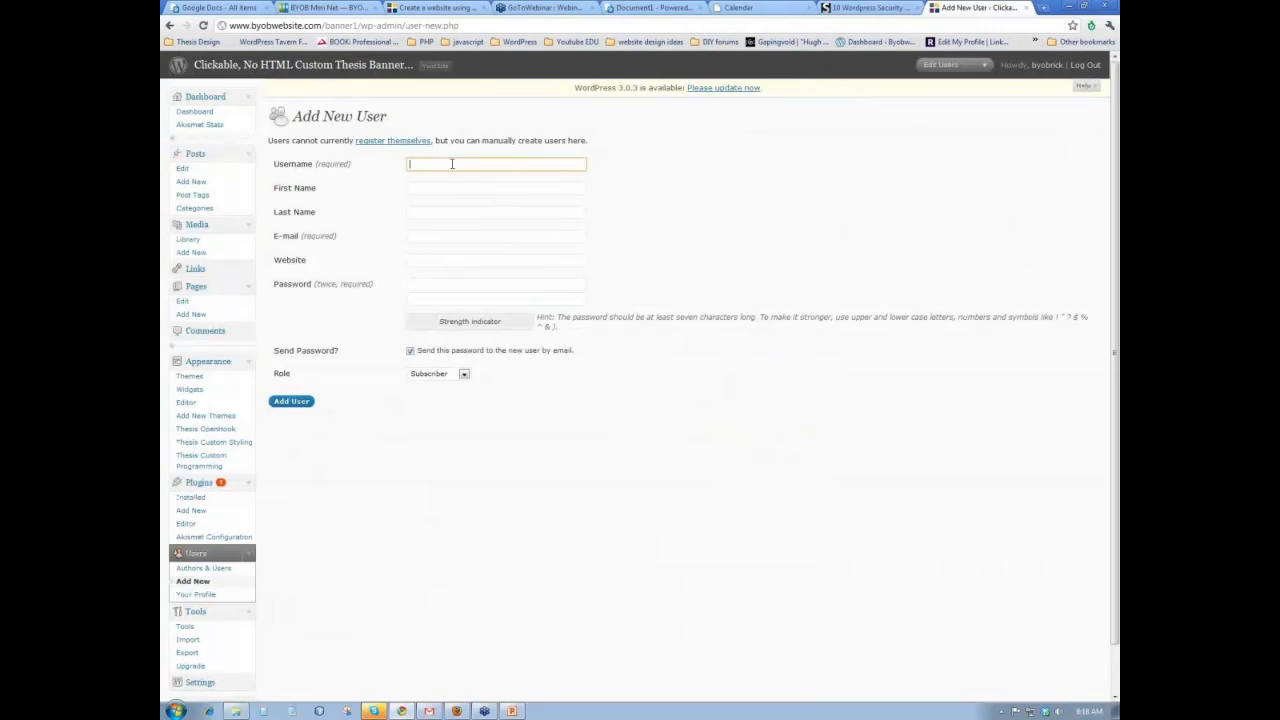
pyautogui.write('Admi')
pyautogui.click(432, 177)
pyautogui.click(438, 188)
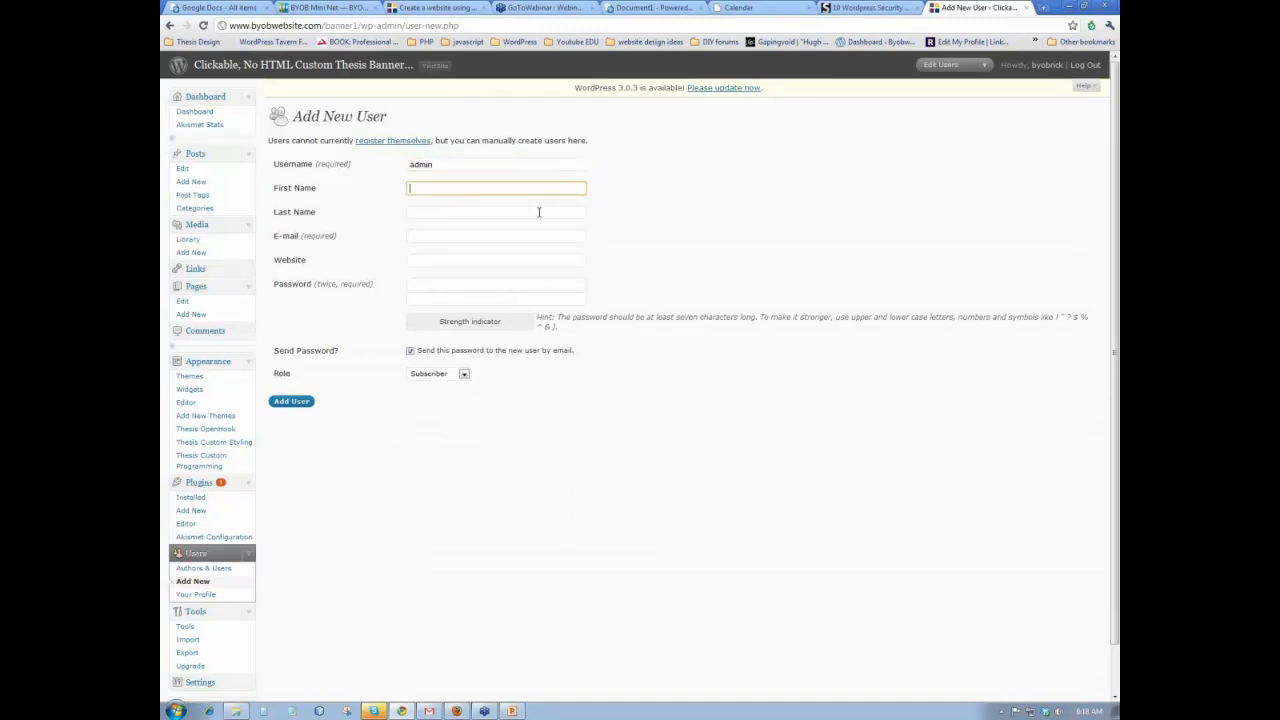
pyautogui.write('ick')
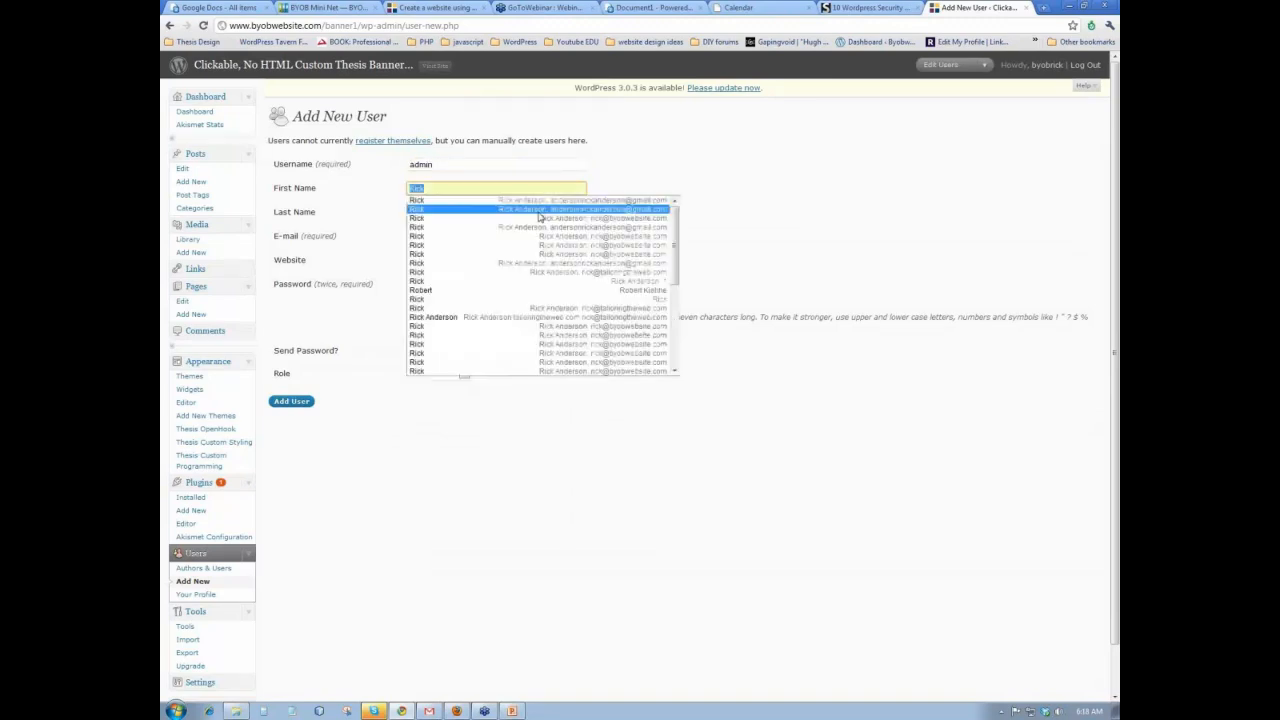
pyautogui.write('R')
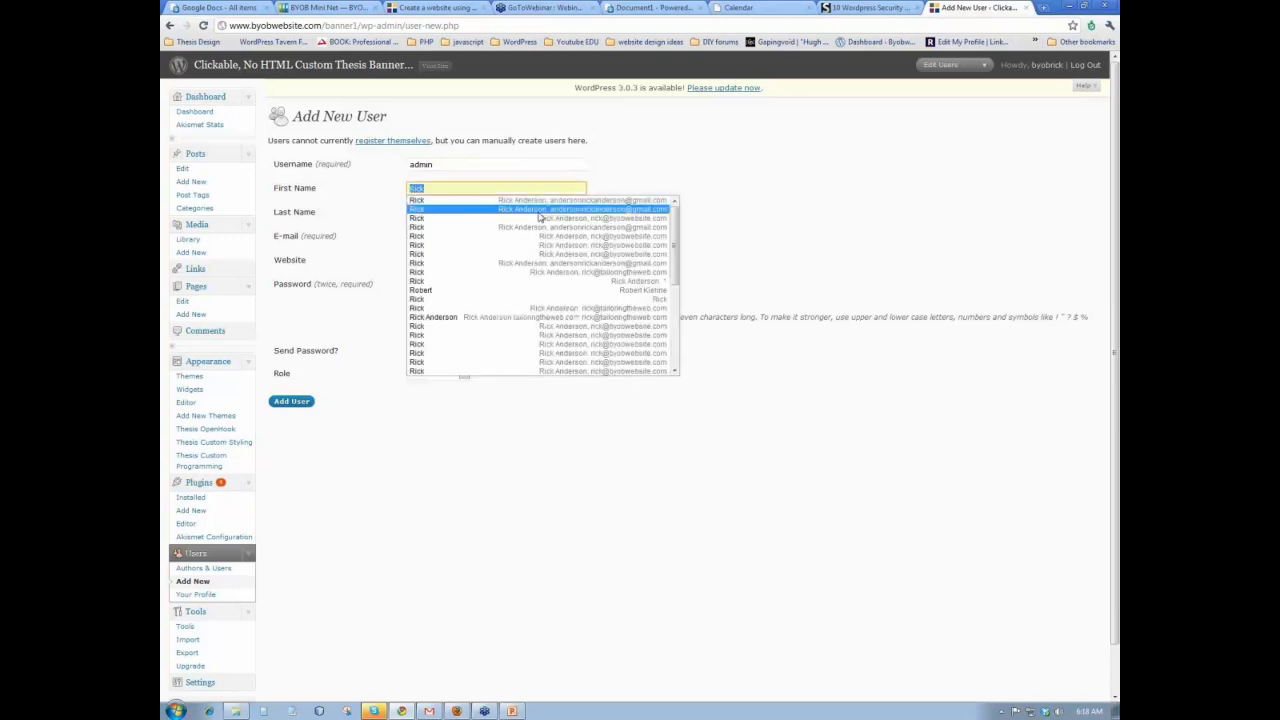
pyautogui.click(723, 194)
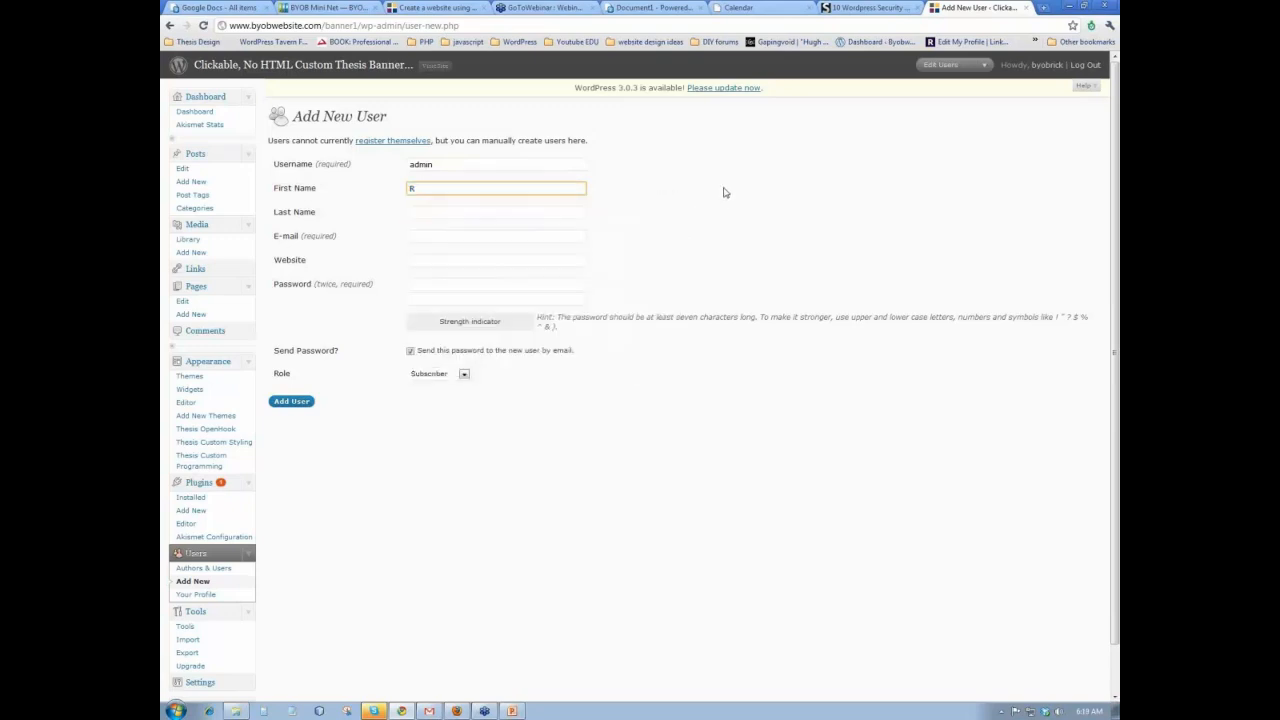
pyautogui.click(431, 184)
pyautogui.write('ick')
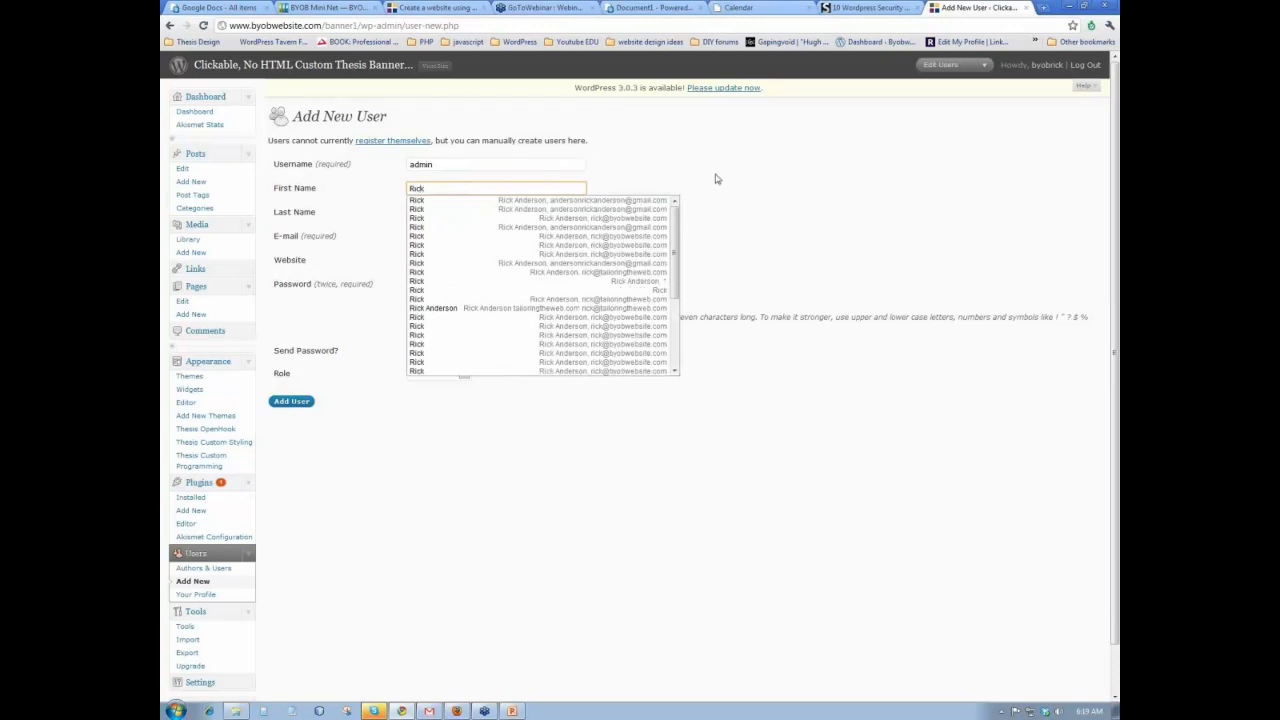
pyautogui.press('Tab')
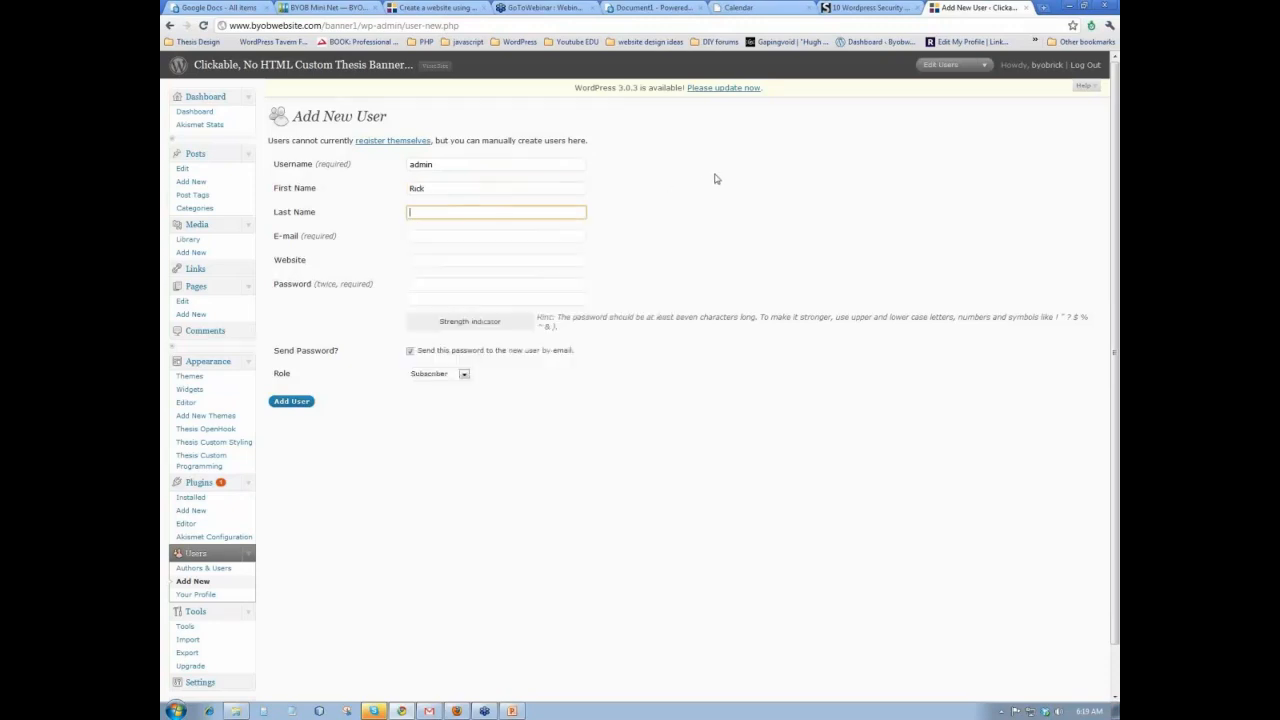
pyautogui.write('Anderson')
# - Fill in the saved e-mail address and a password, then add the user
pyautogui.press('Tab')
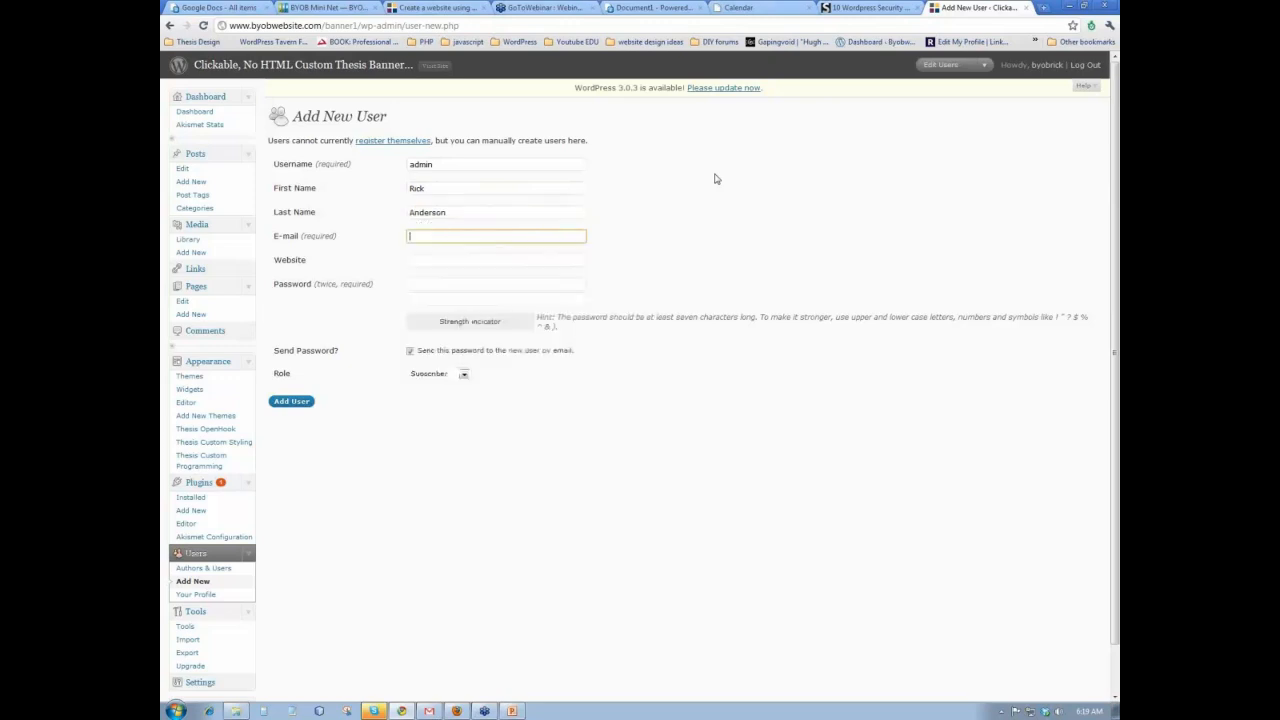
pyautogui.click(457, 236)
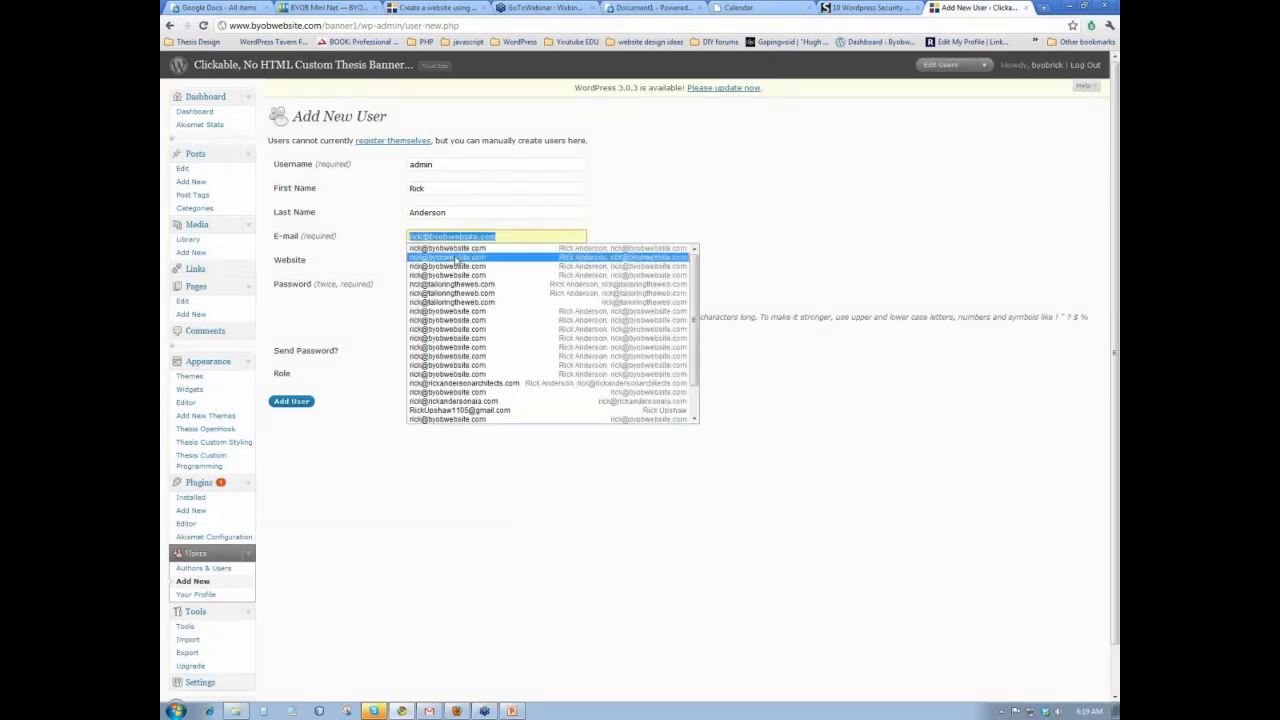
pyautogui.click(457, 254)
pyautogui.click(432, 263)
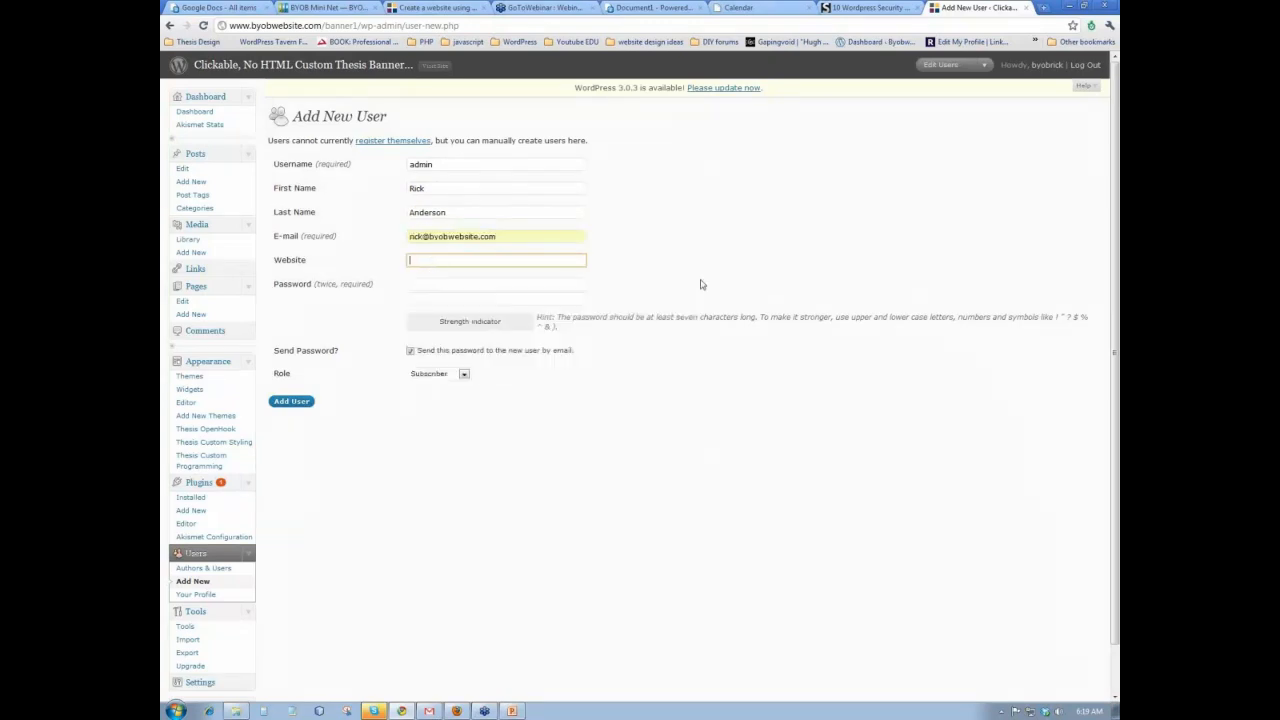
pyautogui.click(422, 286)
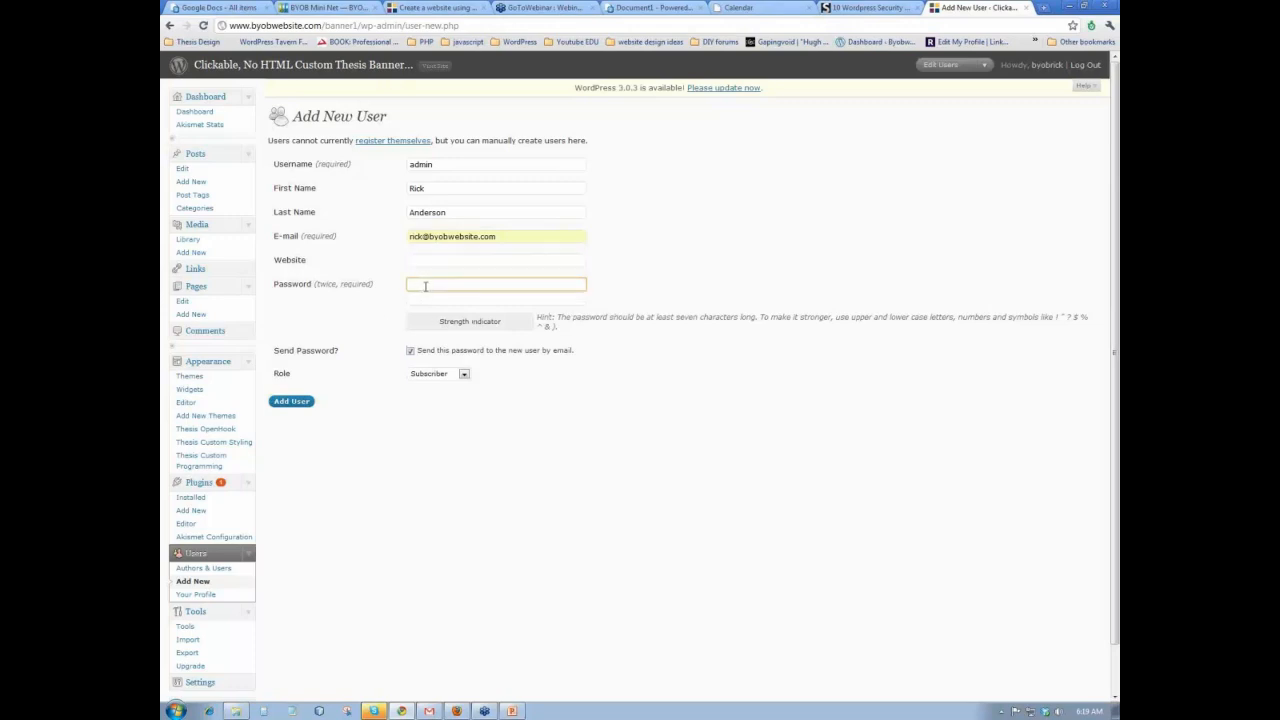
pyautogui.write('p')
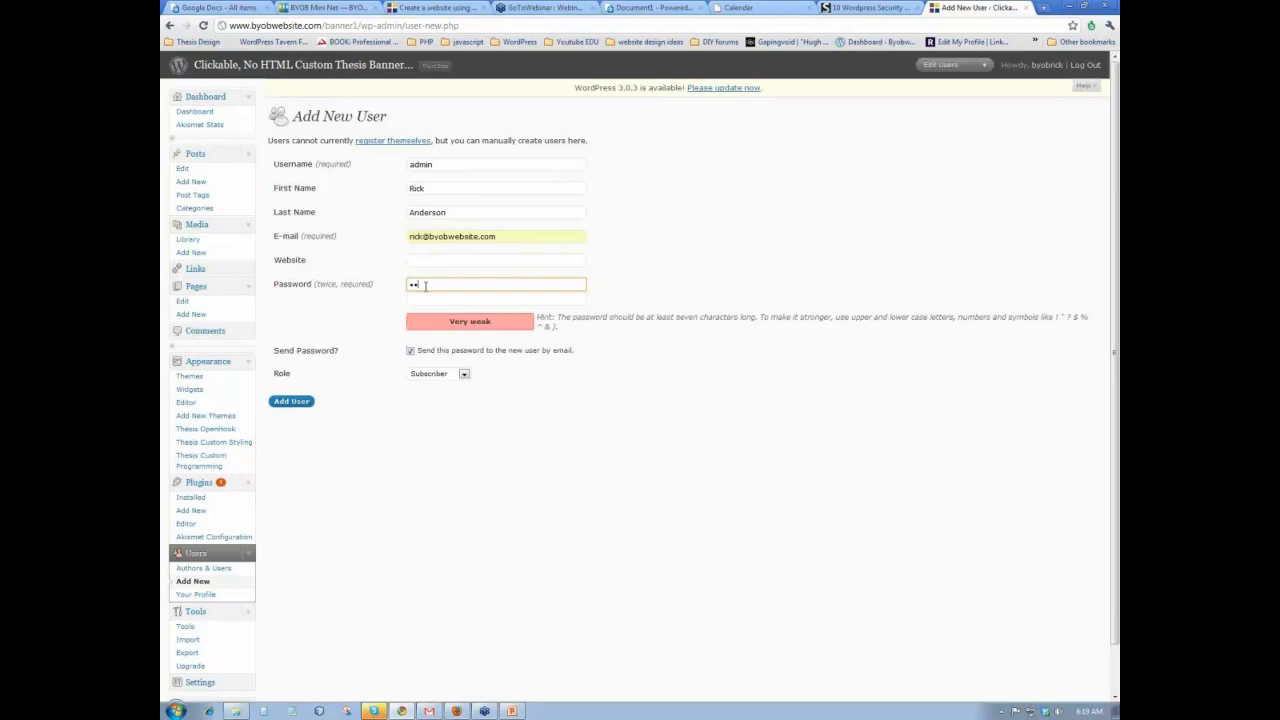
pyautogui.write('1')
pyautogui.press('Tab')
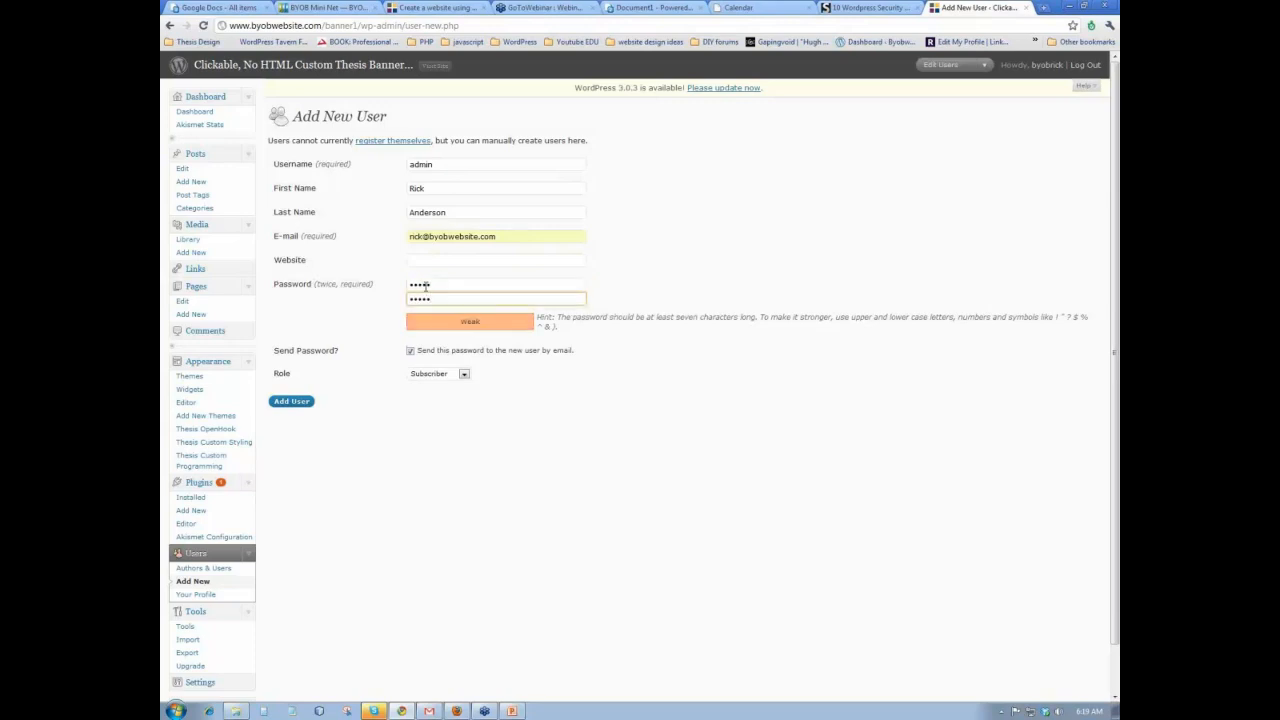
pyautogui.click(375, 326)
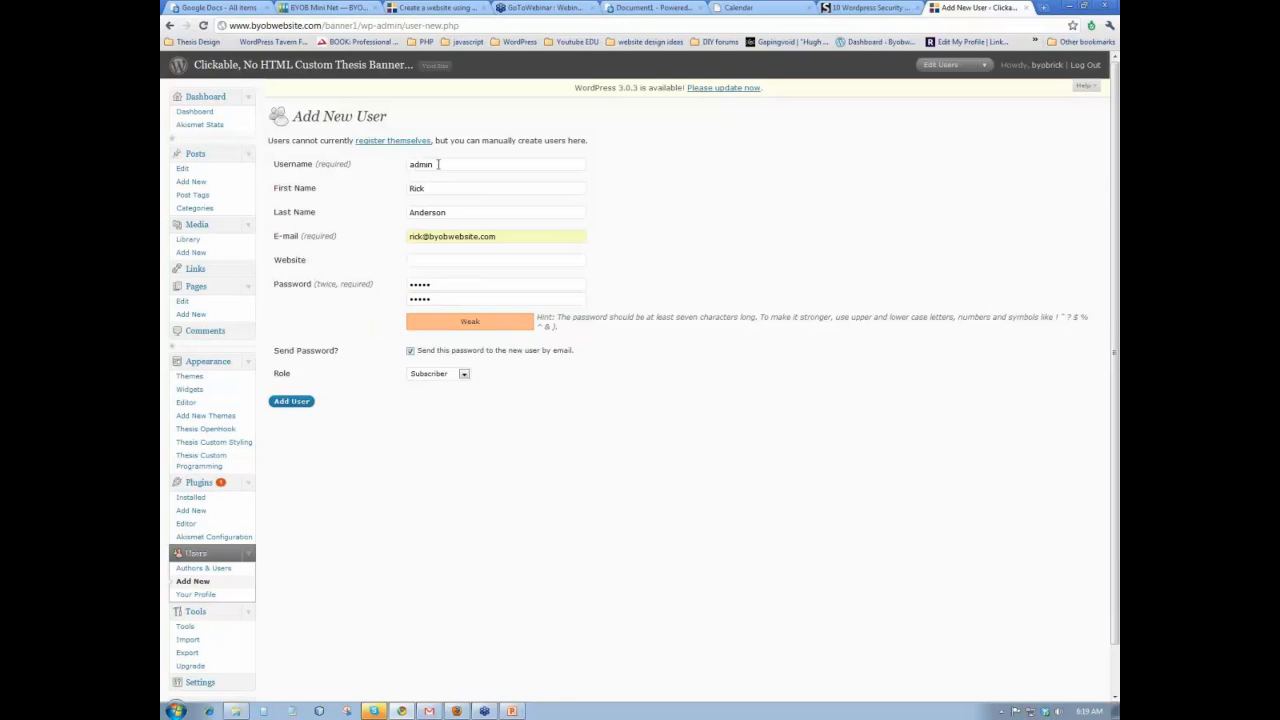
pyautogui.click(291, 401)
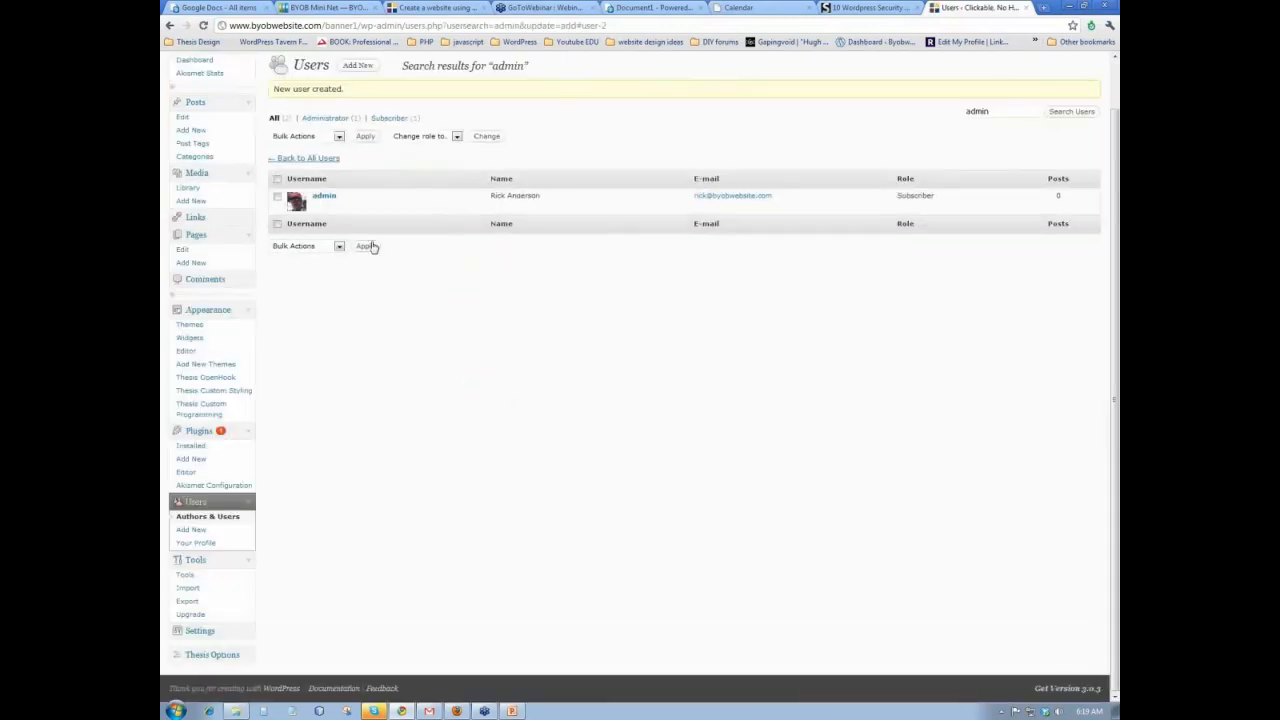
# - Change the admin user's role to Administrator, update the user, and log out
pyautogui.click(317, 208)
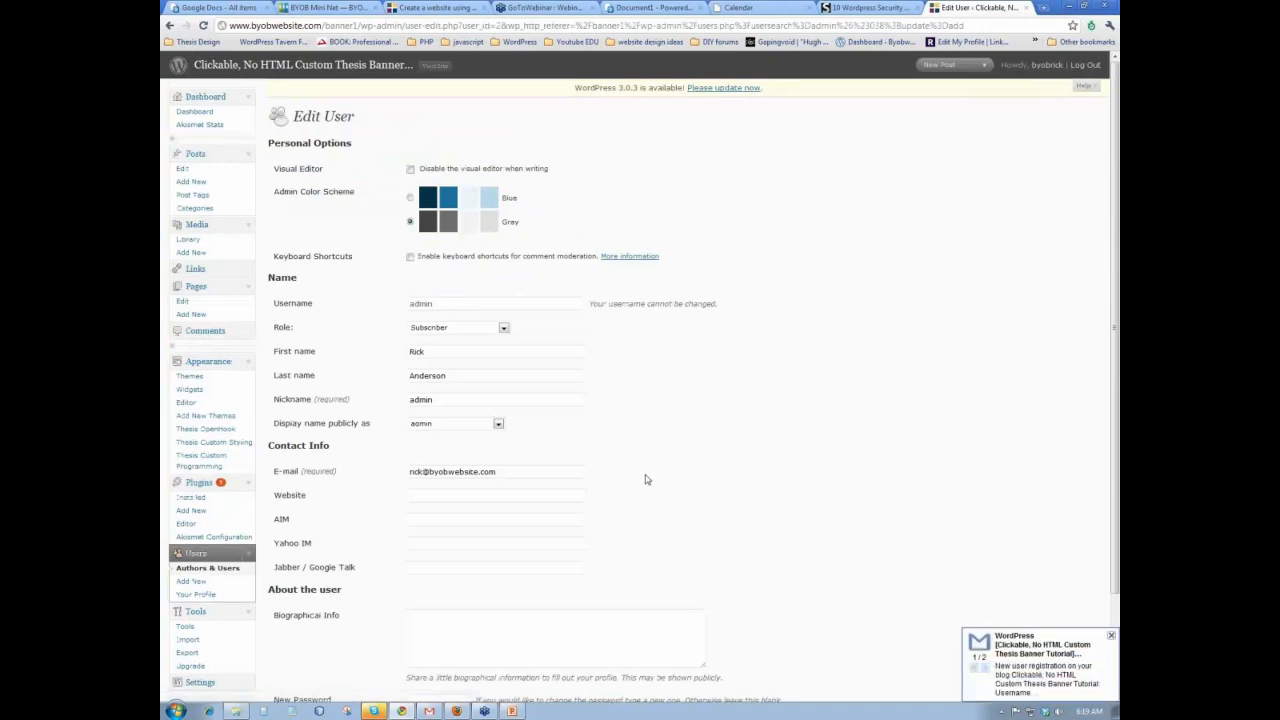
pyautogui.scroll(-3, 648, 482)
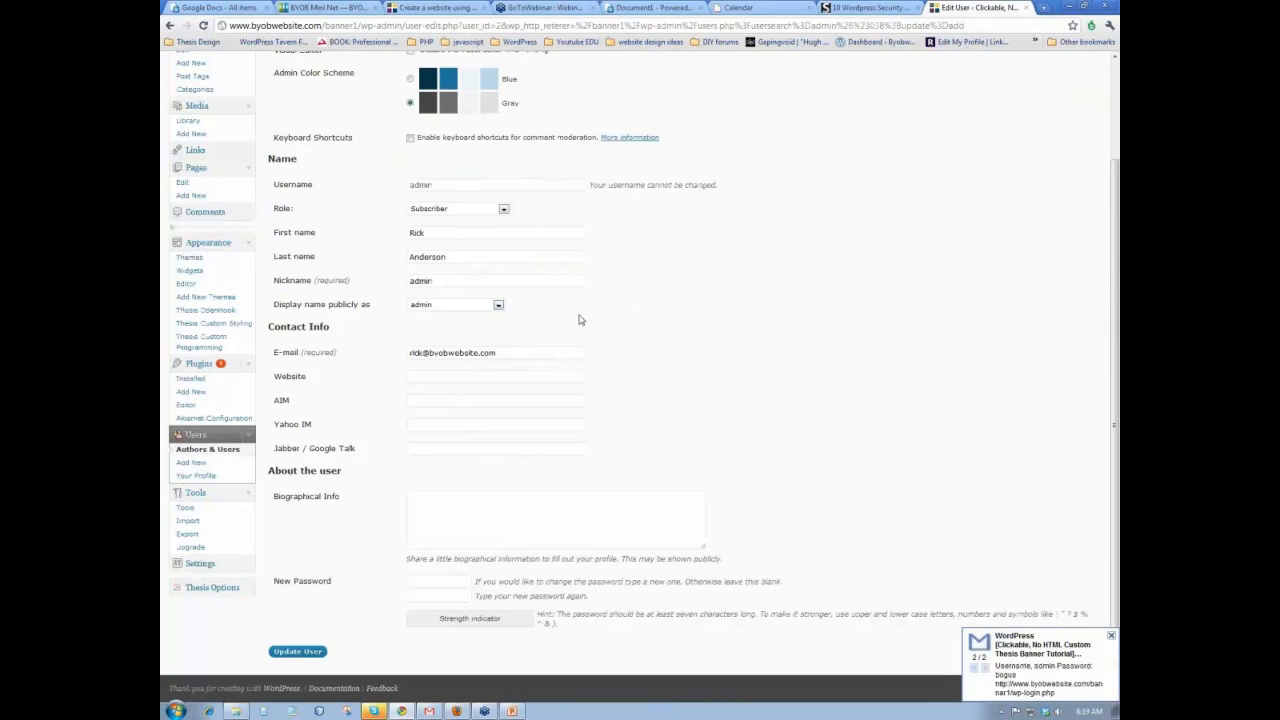
pyautogui.click(503, 209)
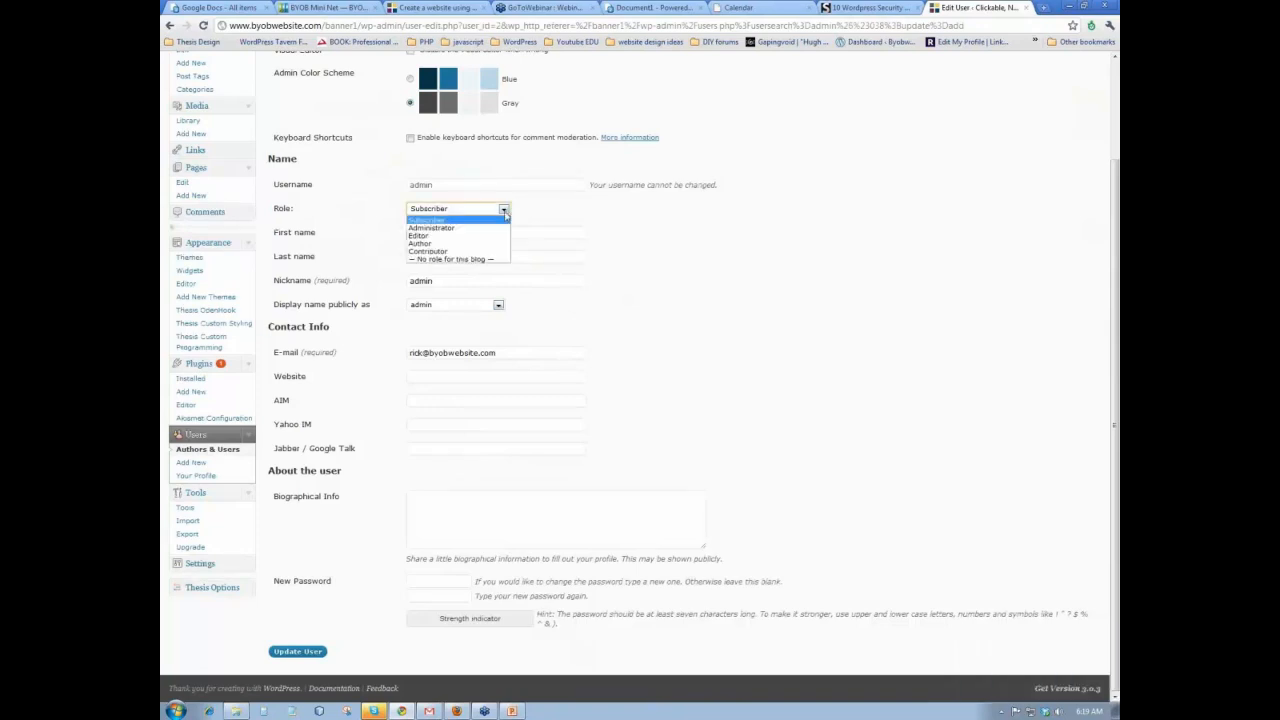
pyautogui.click(487, 227)
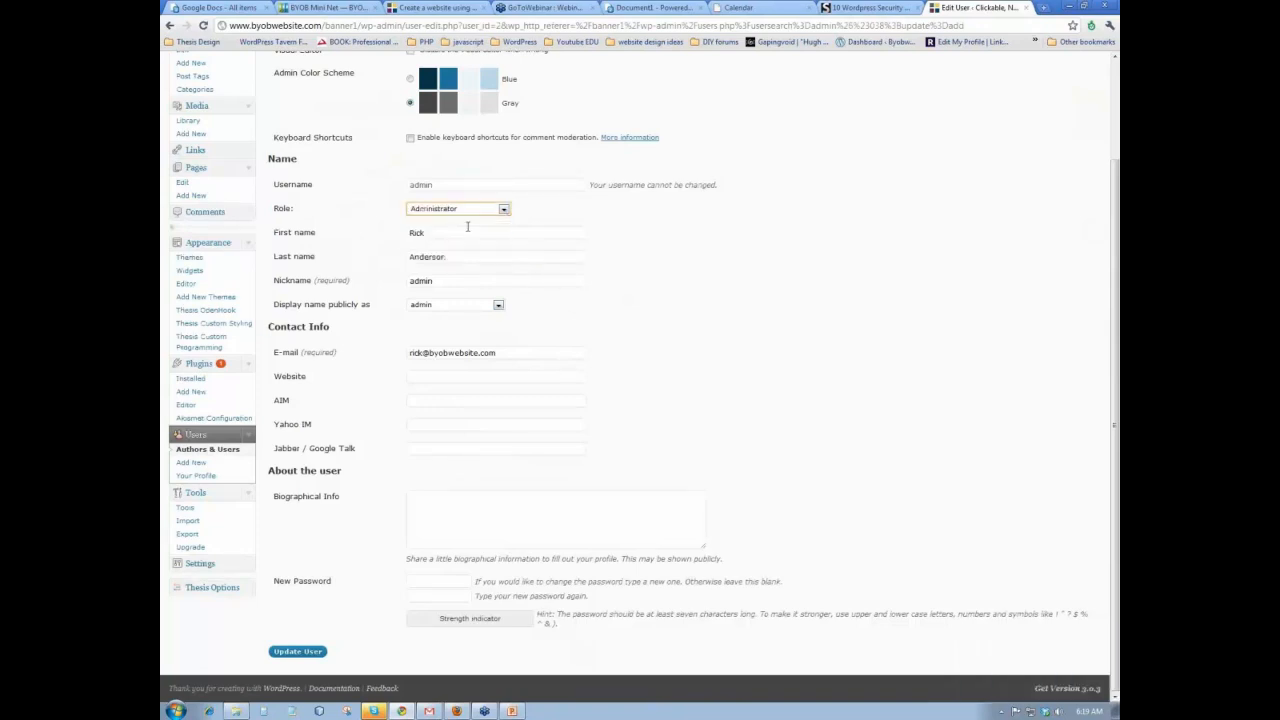
pyautogui.click(292, 651)
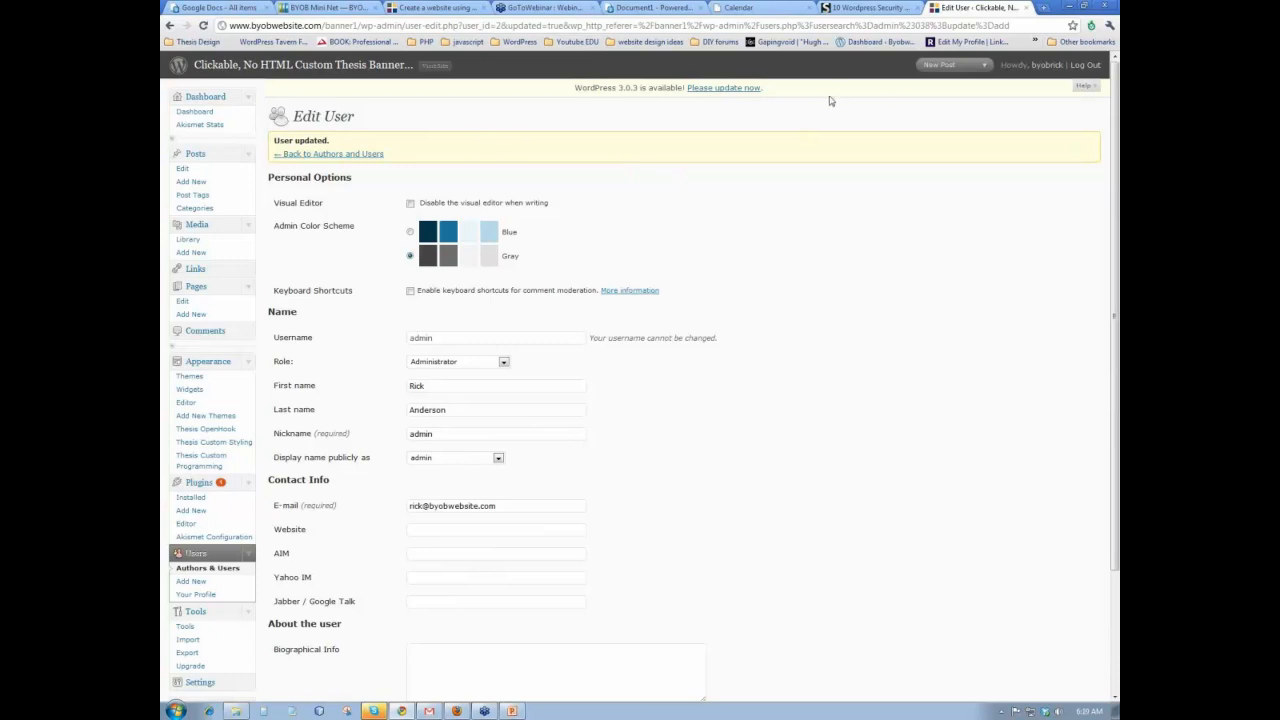
pyautogui.click(1086, 66)
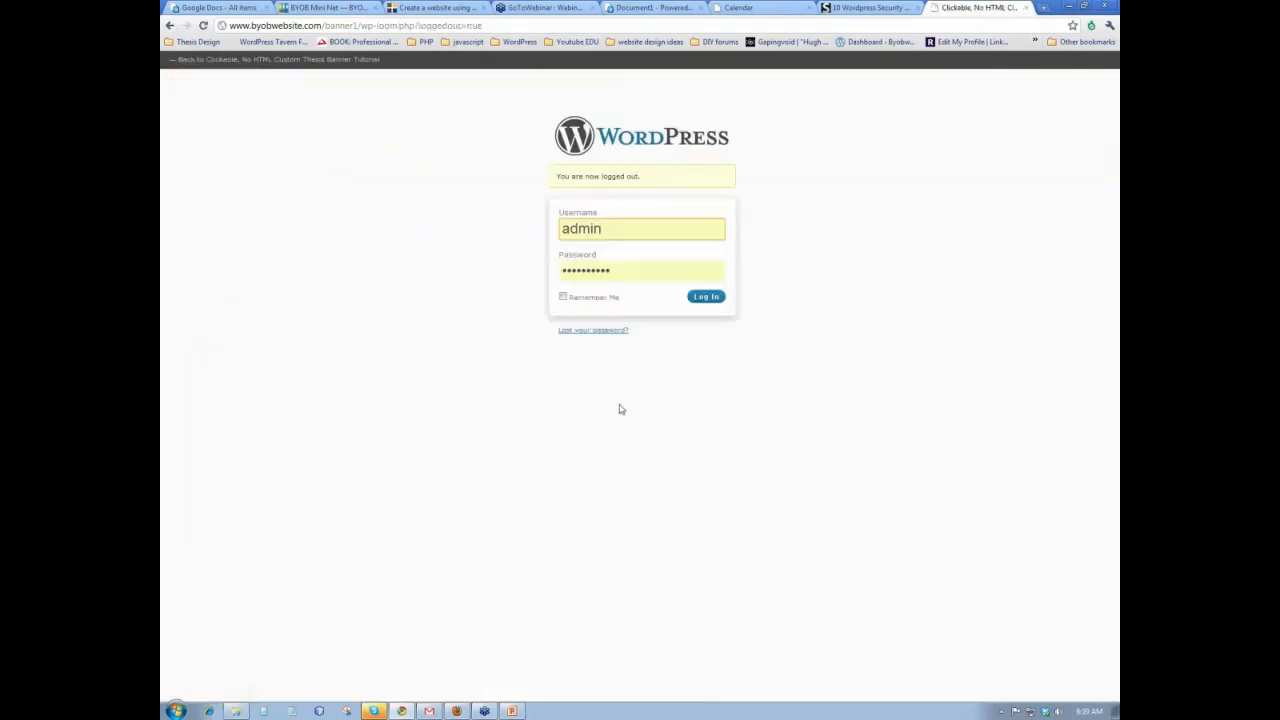
# - Replace the autofilled password with the admin account's password and log in
pyautogui.moveTo(620, 272); pyautogui.dragTo(522, 280)
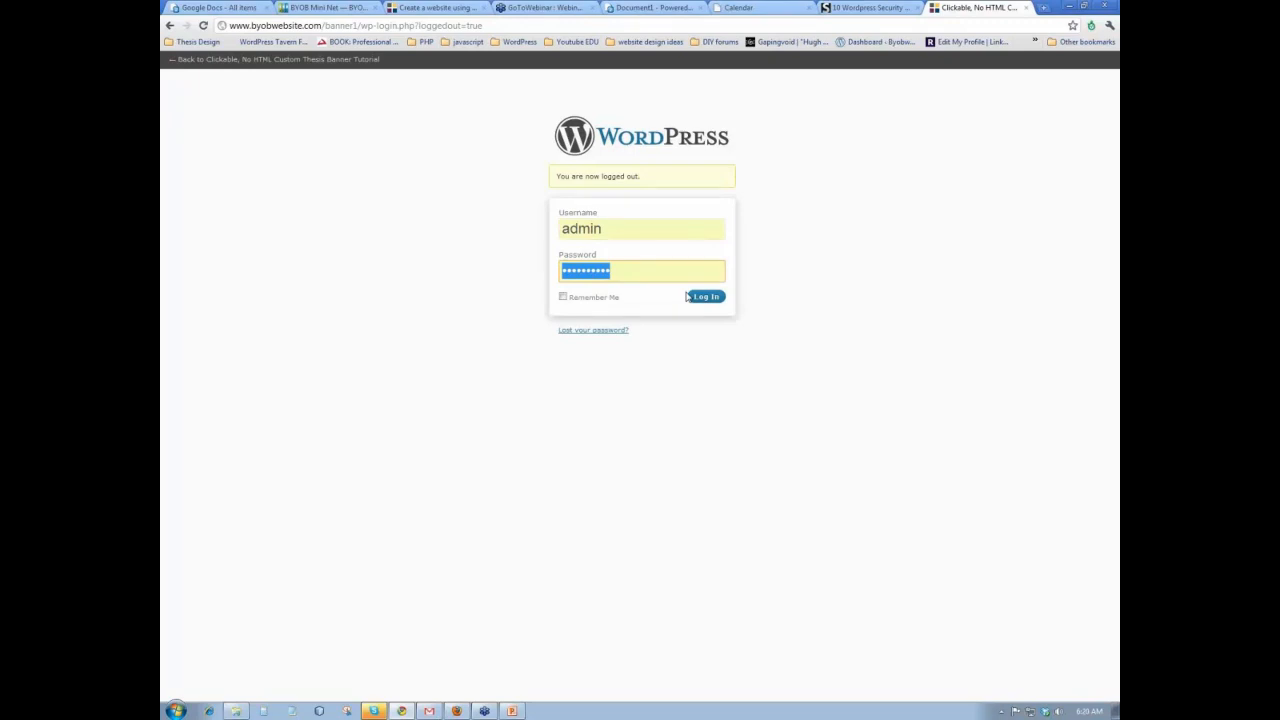
pyautogui.write('••')
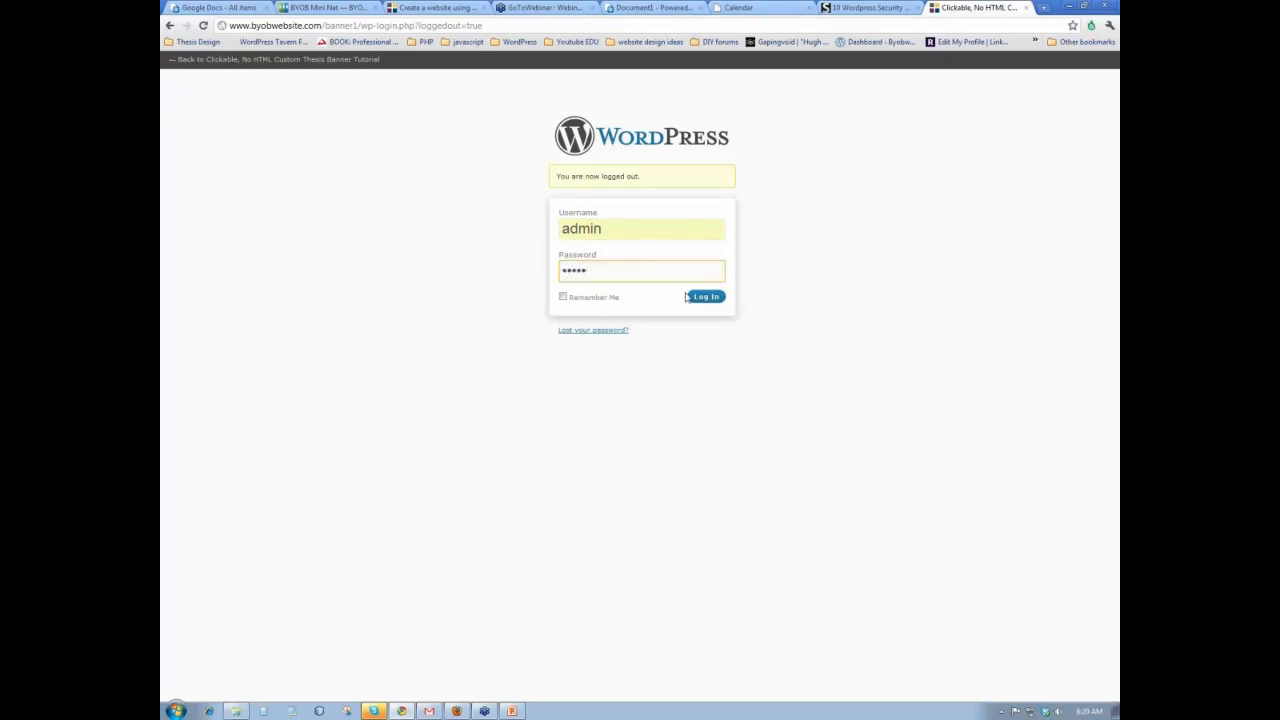
pyautogui.click(690, 296)
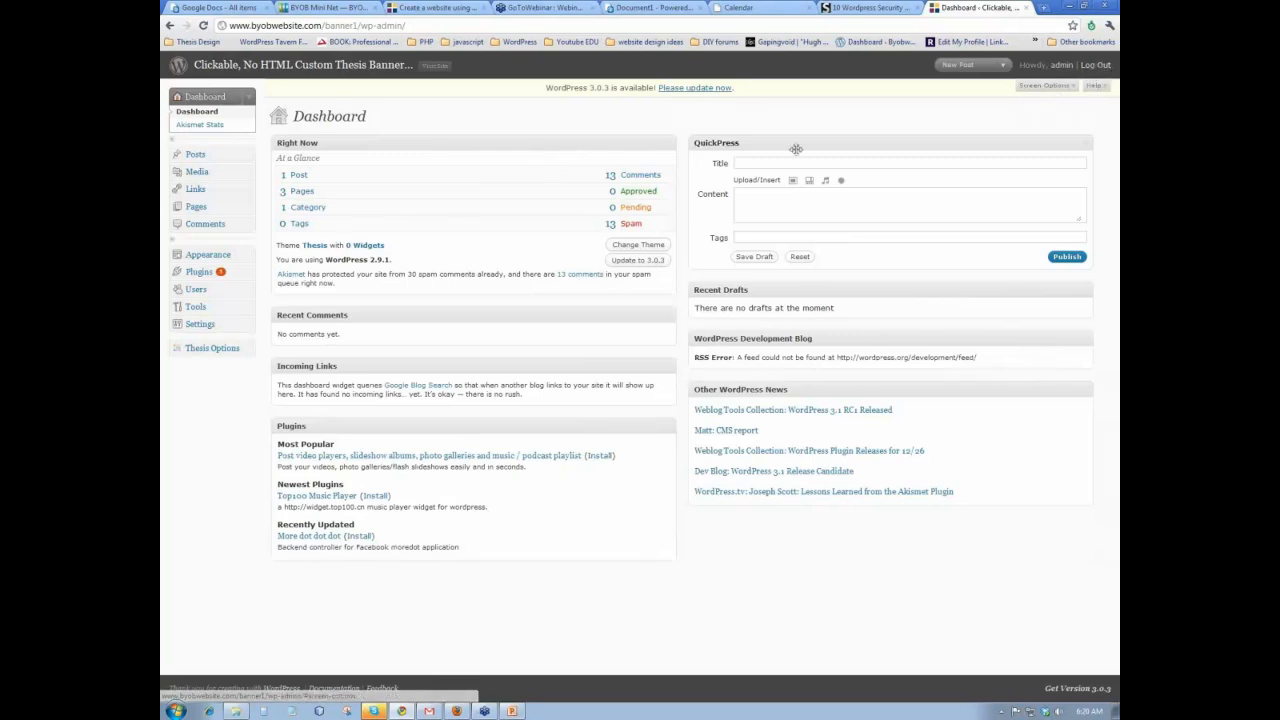
# - Publish a post titled 'This is a test post' with body 'We'll see what happens when we change the name.'
pyautogui.click(196, 156)
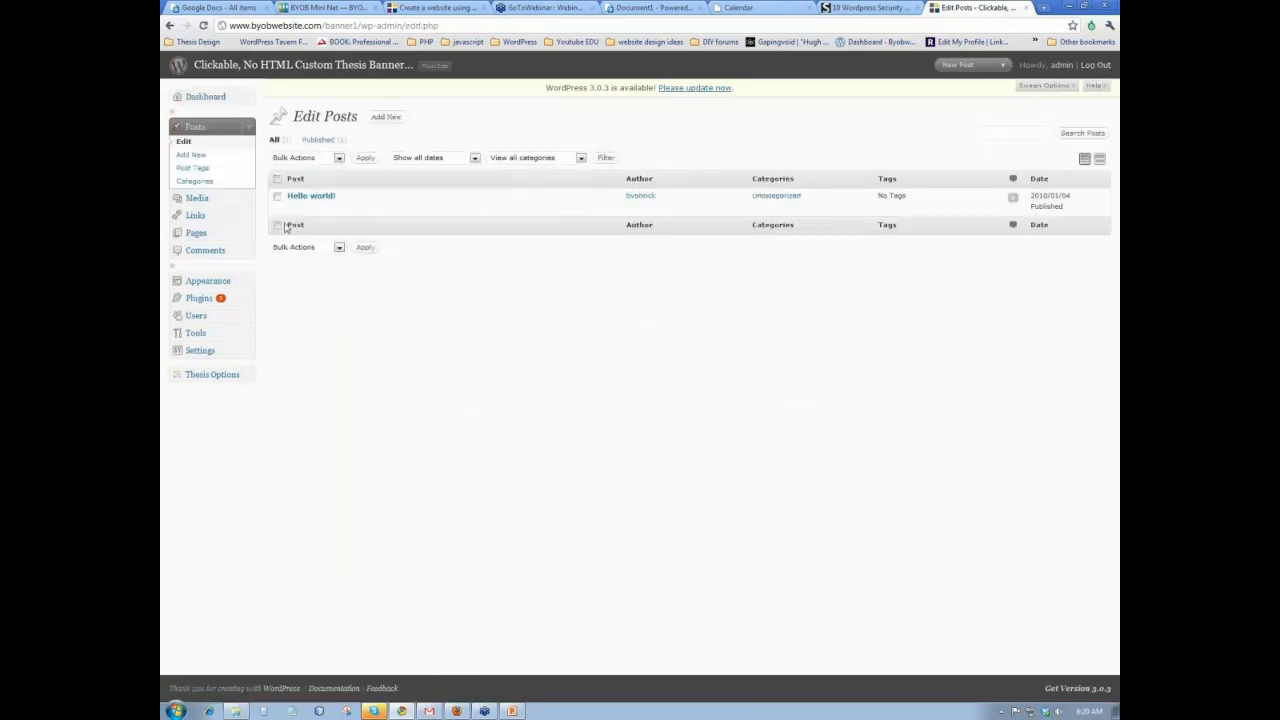
pyautogui.click(202, 161)
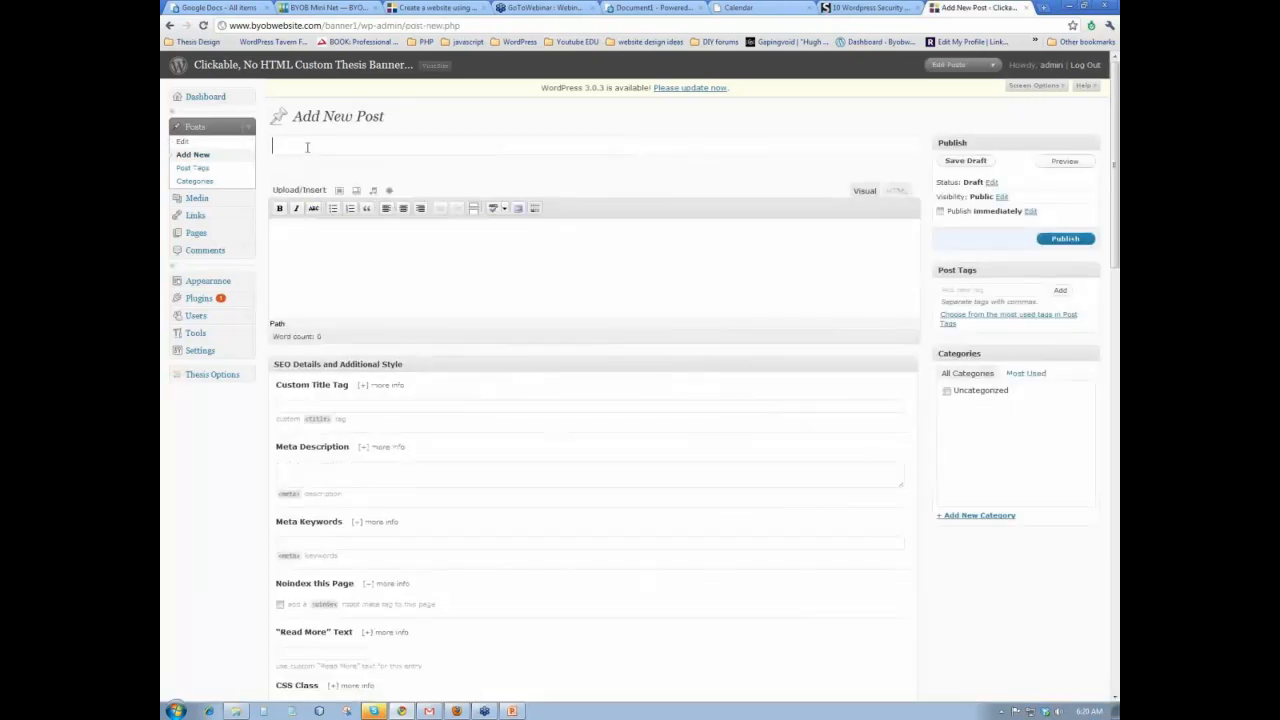
pyautogui.write('This is a test post')
pyautogui.click(313, 239)
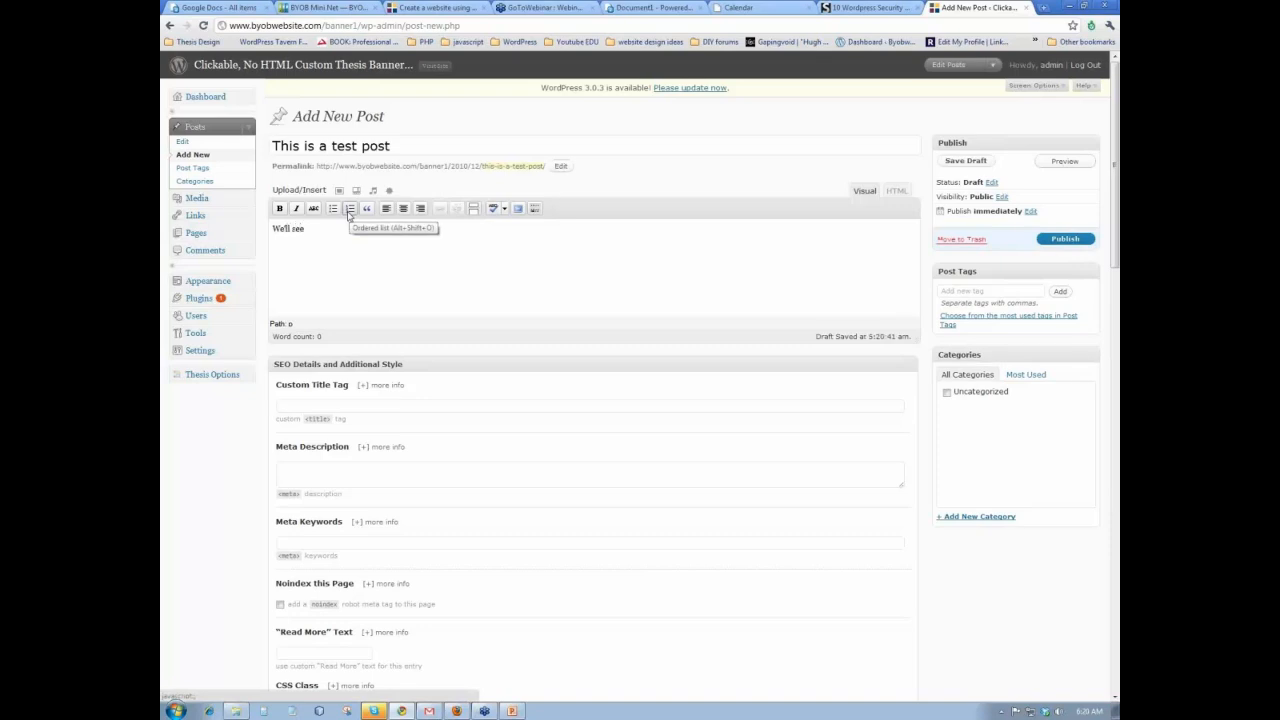
pyautogui.write("We'll see what happens when we c")
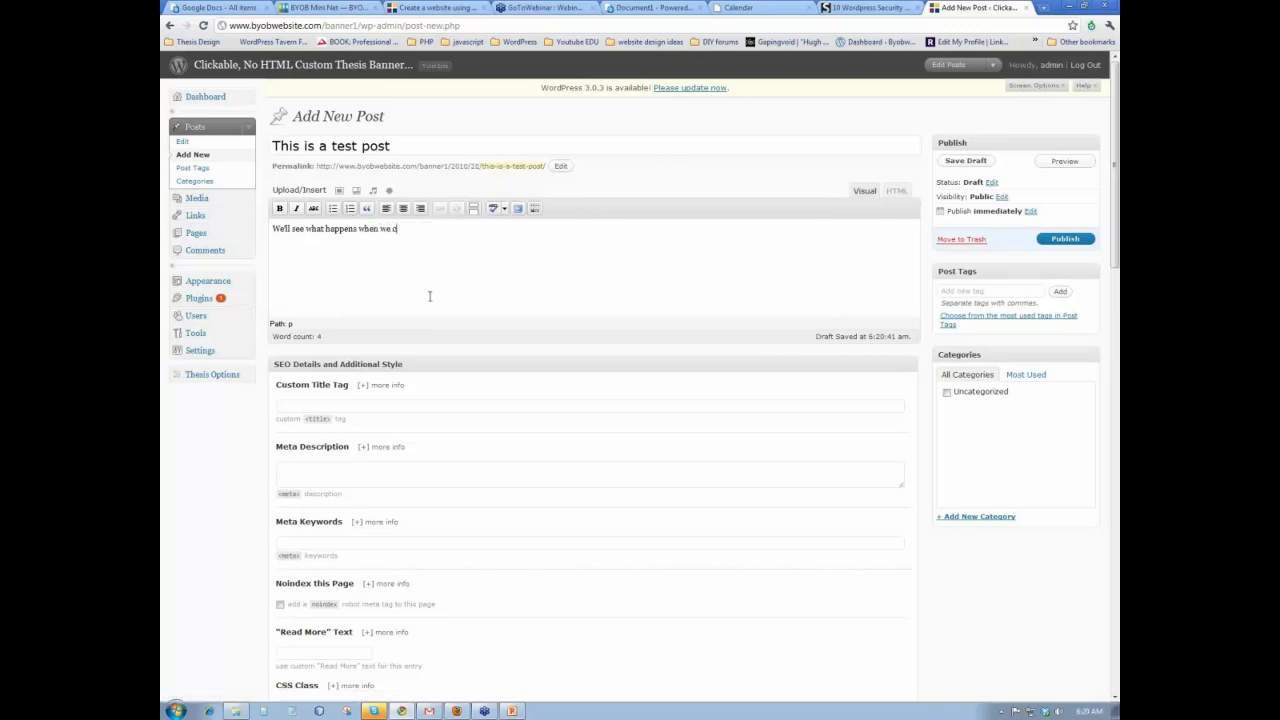
pyautogui.write('hange the name.')
pyautogui.click(1060, 239)
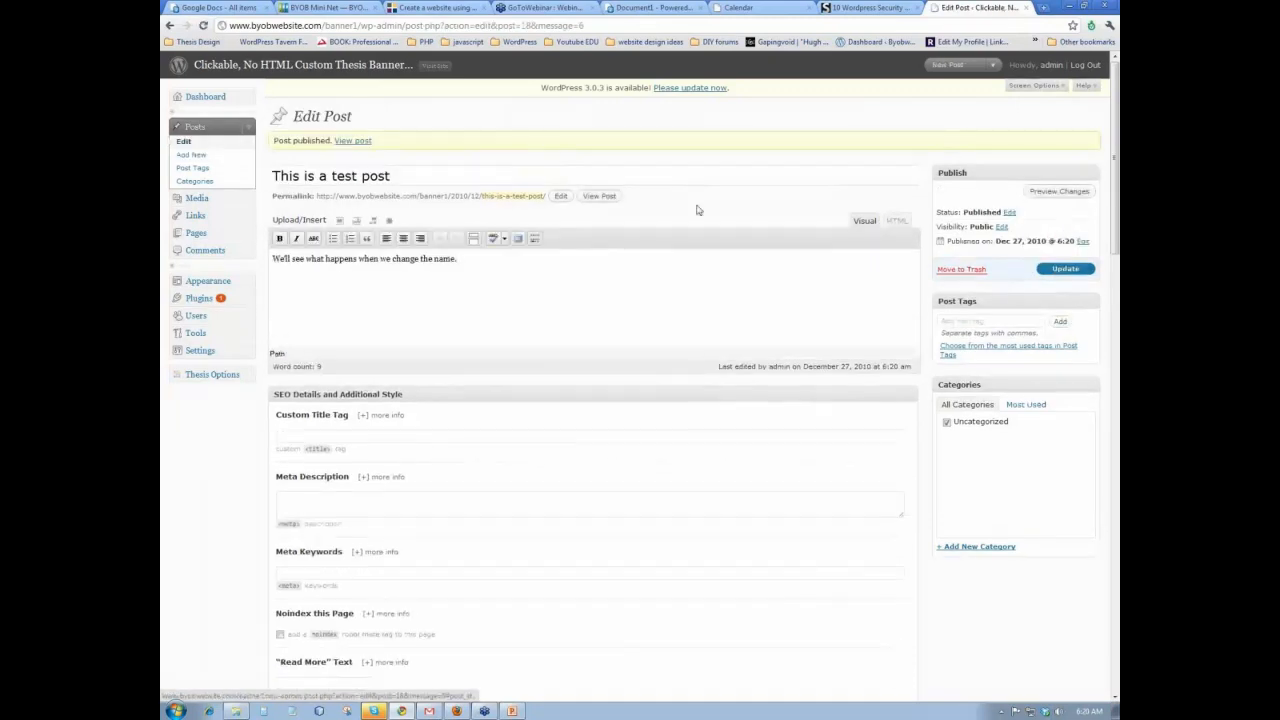
# - View the published post, log out from the editor tab, and minimize Chrome and Gmail
pyautogui.click(600, 196)
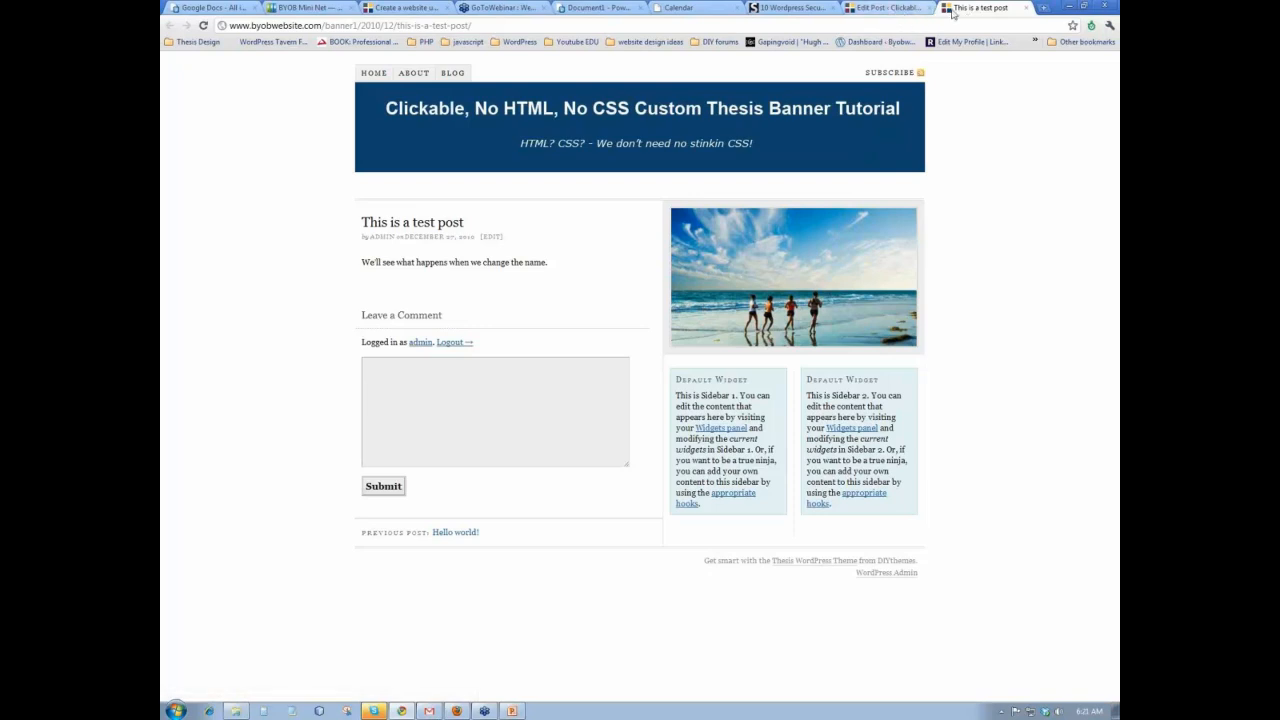
pyautogui.click(887, 10)
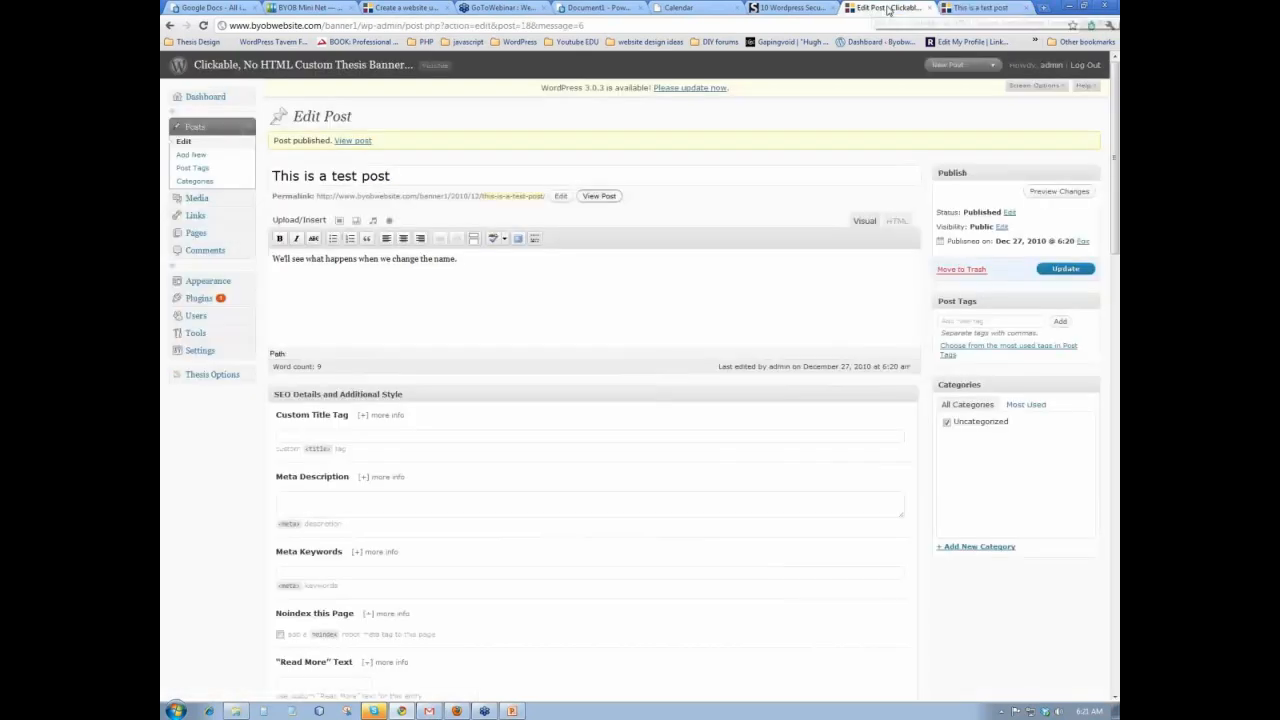
pyautogui.click(1086, 66)
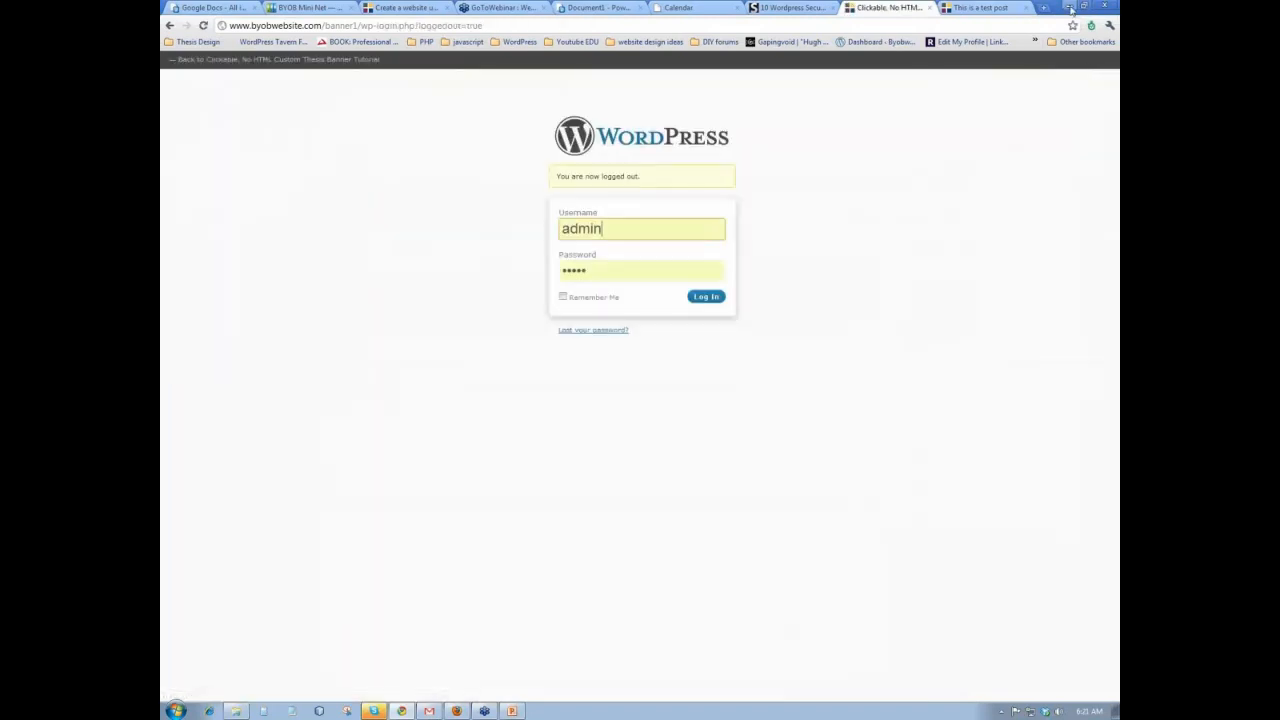
pyautogui.click(1064, 6)
pyautogui.click(1068, 6)
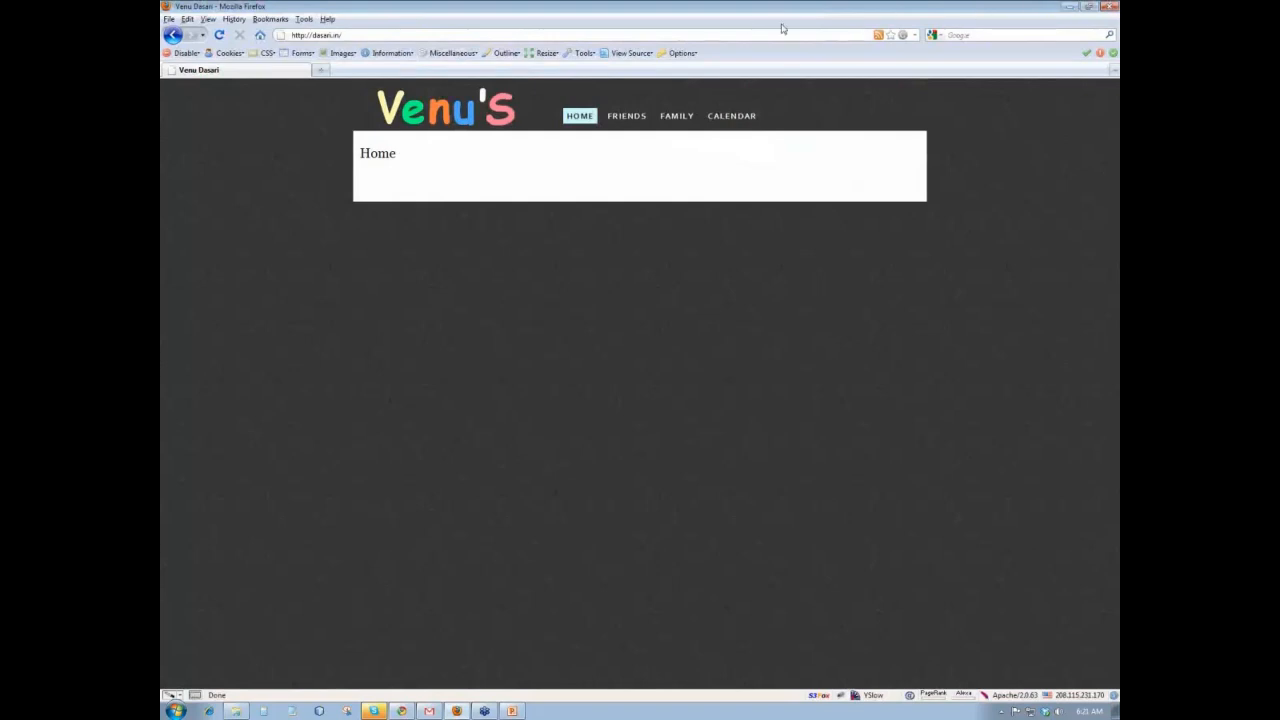
pyautogui.hotkey('ctrl', 'l')
pyautogui.write('www.')
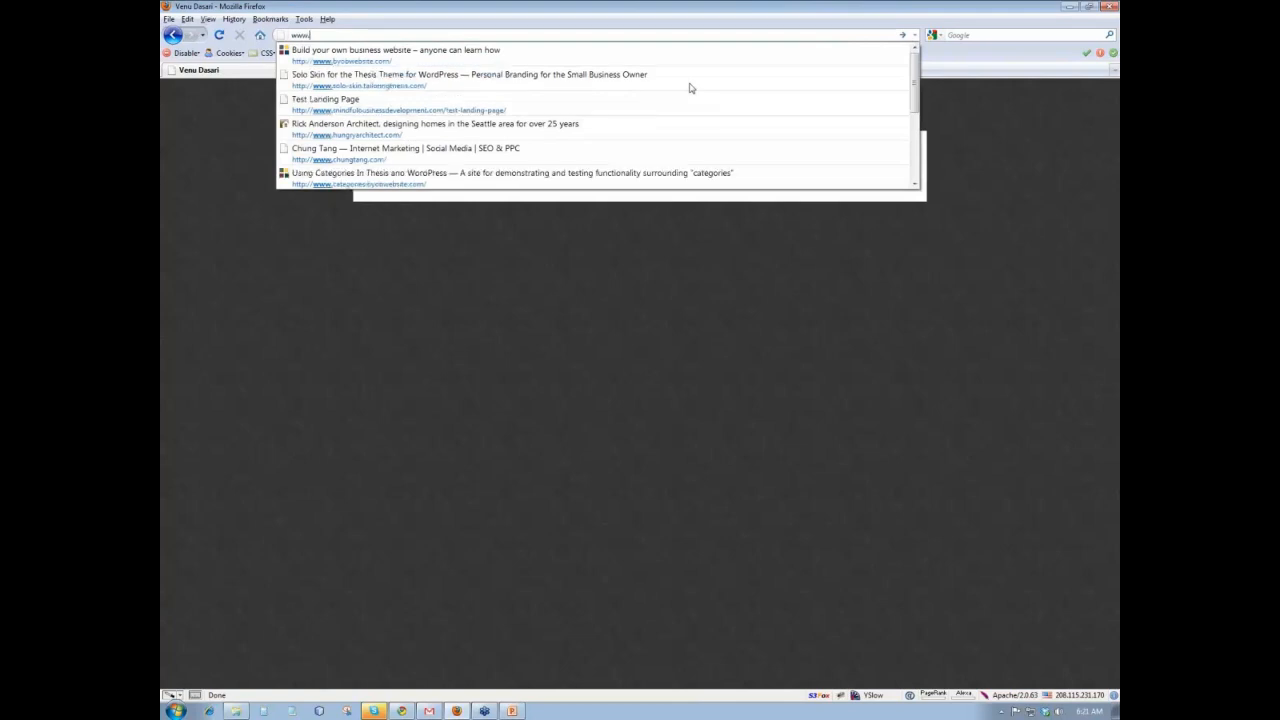
pyautogui.write('byobwebsit')
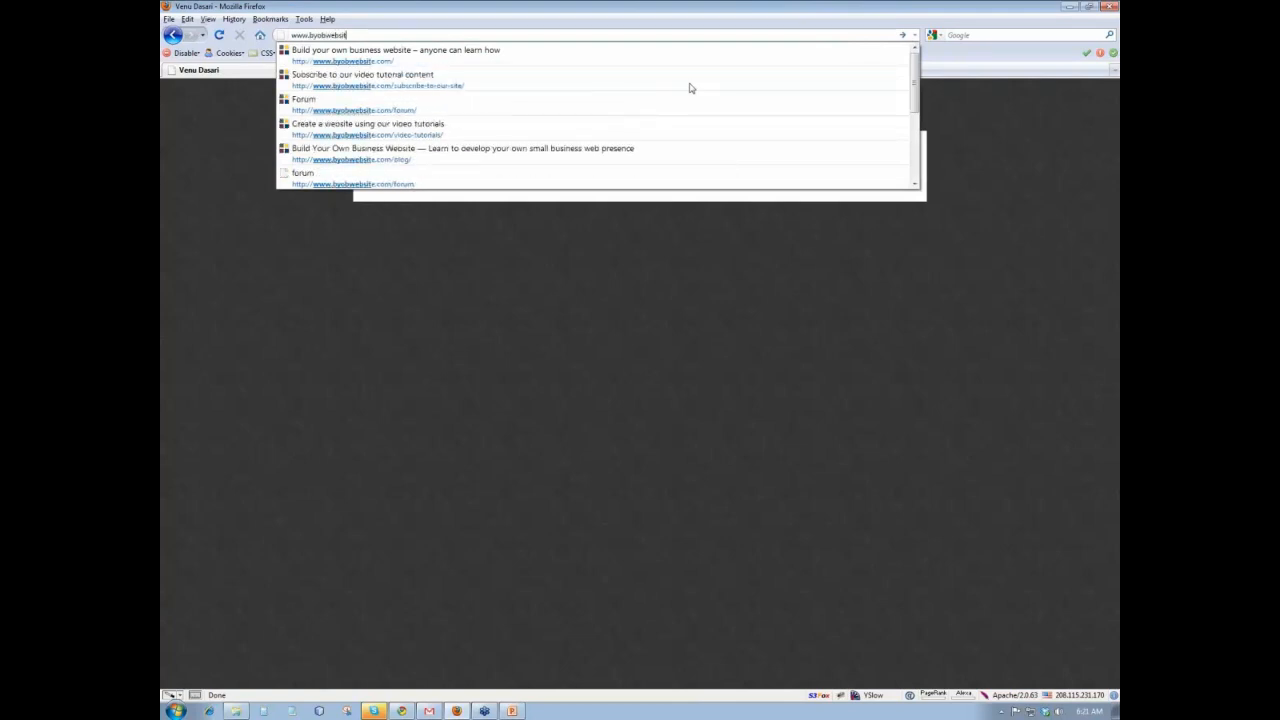
pyautogui.write('e.com/cpanel')
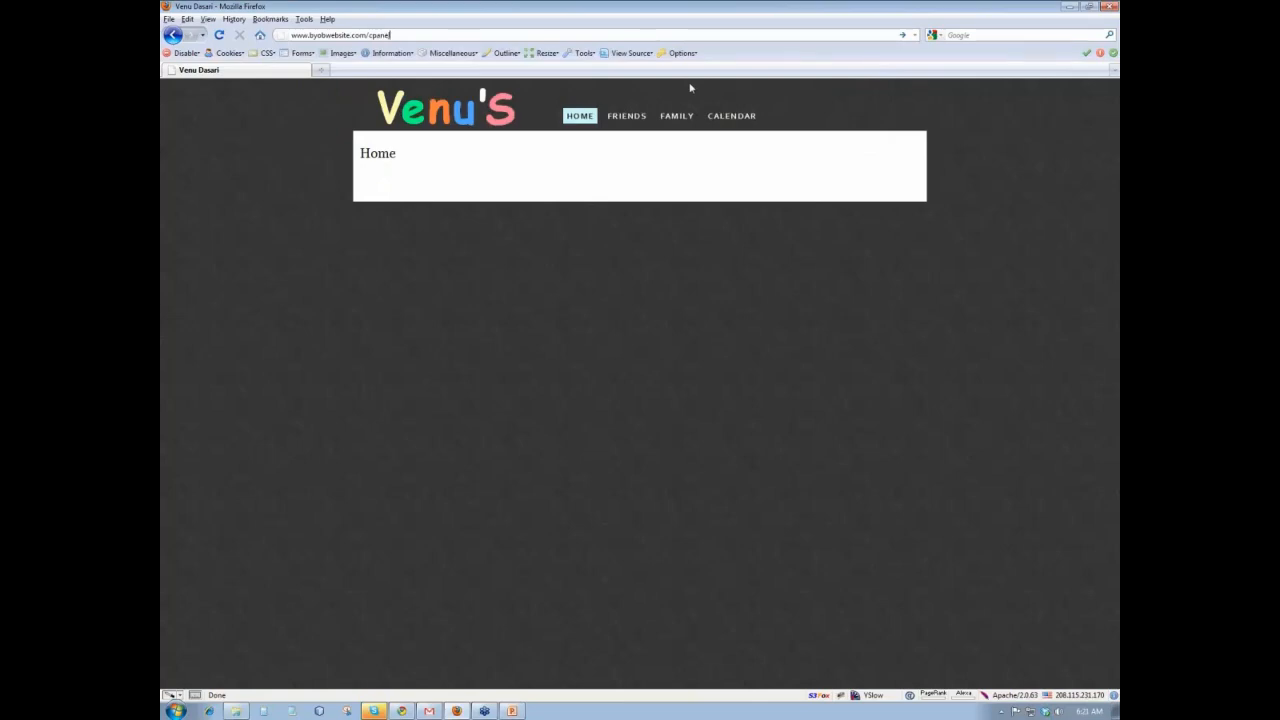
pyautogui.press('Return')
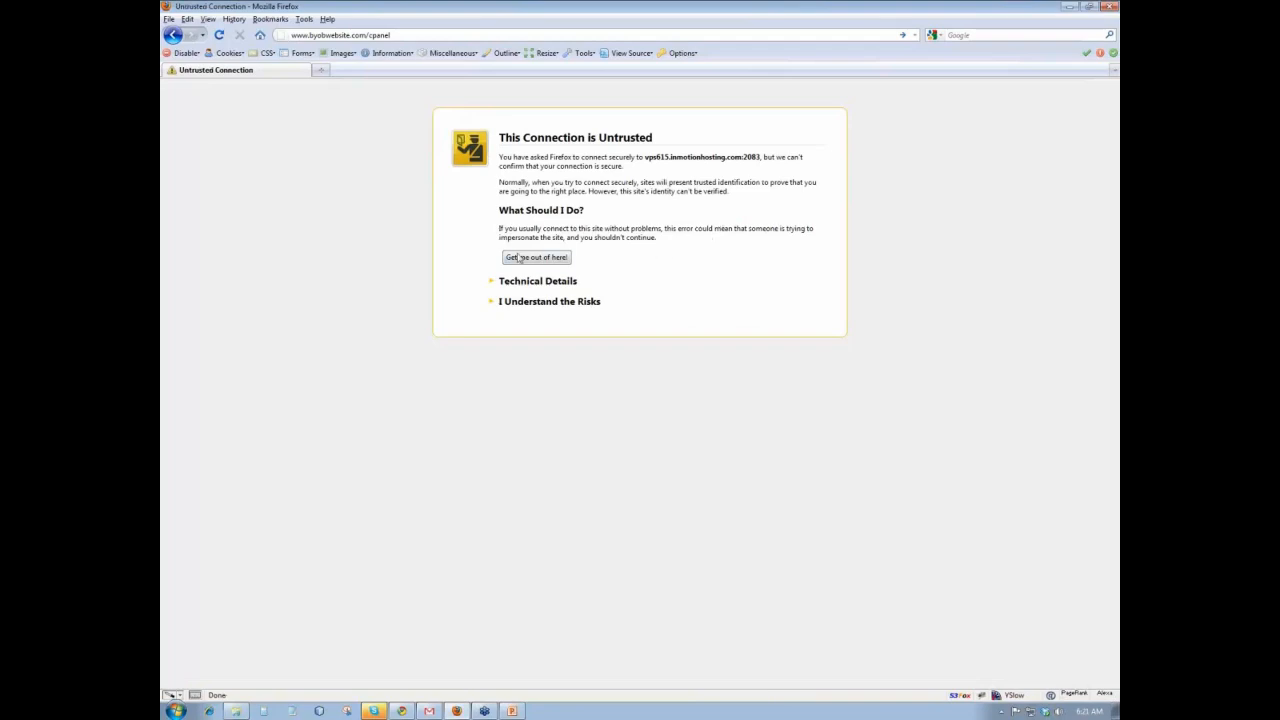
pyautogui.click(541, 303)
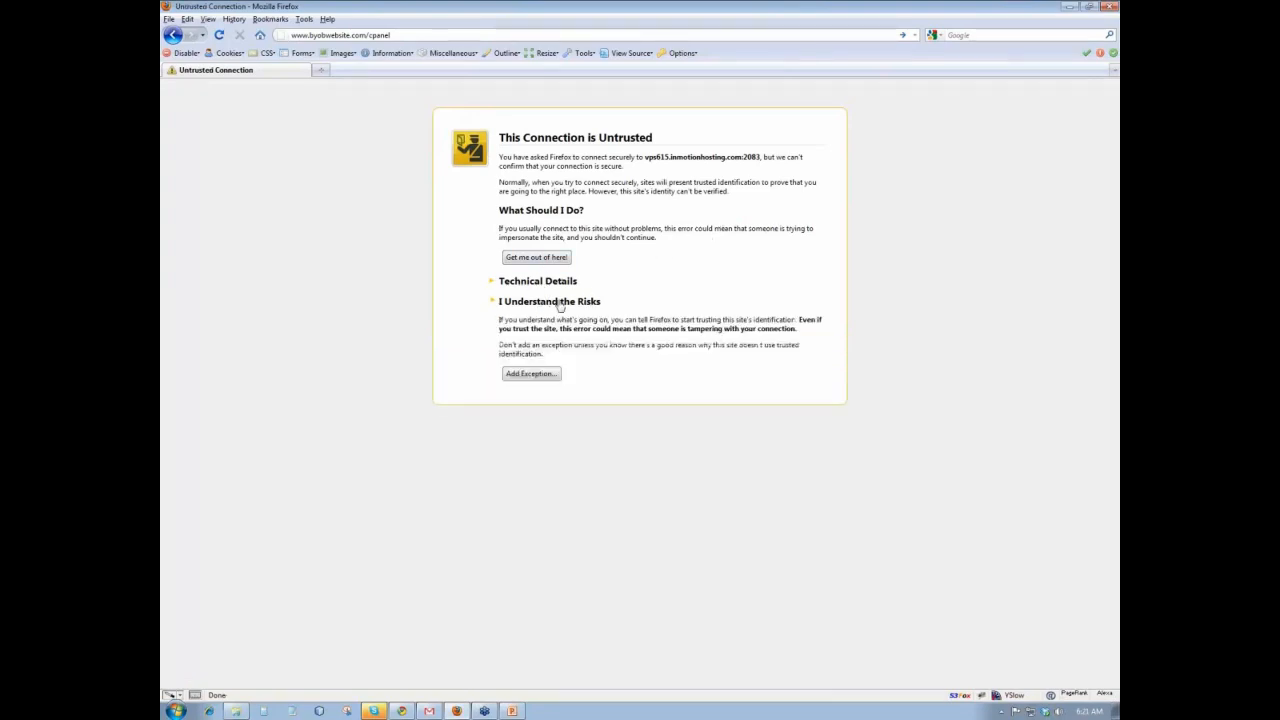
pyautogui.click(532, 376)
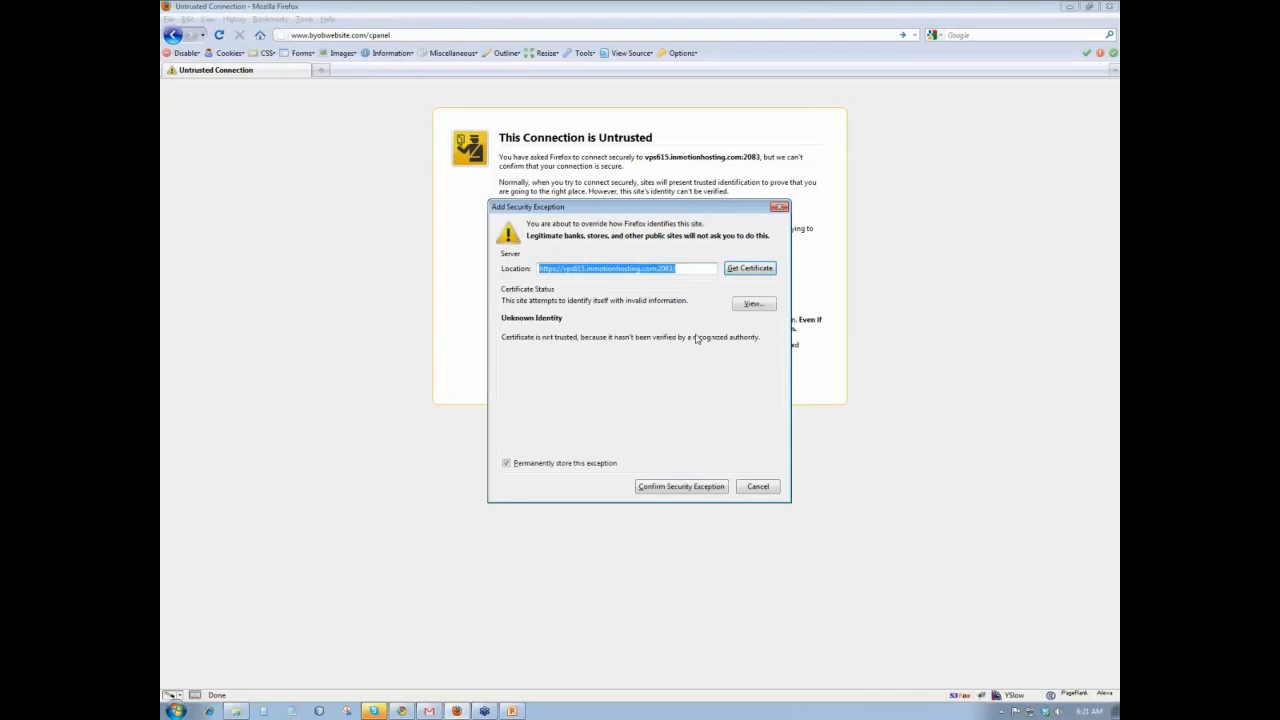
pyautogui.click(680, 488)
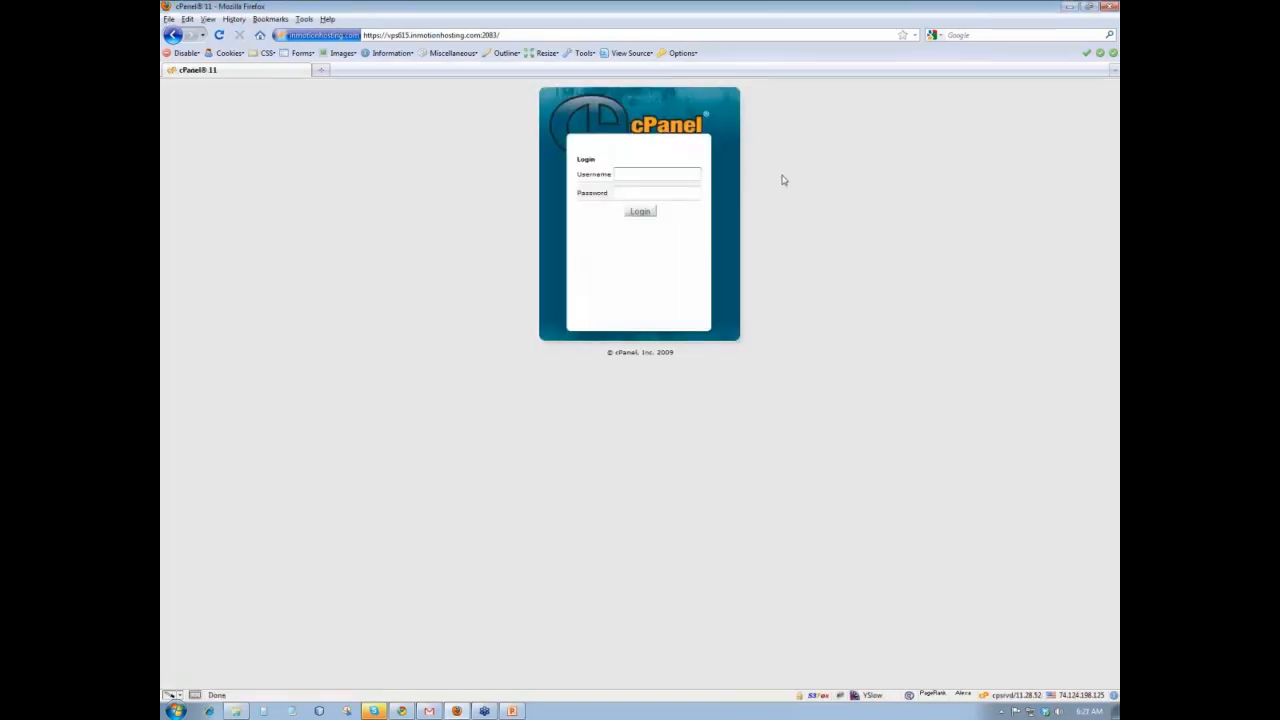
# - Sign in to cPanel with the hosting account's username and password
pyautogui.write('cyobwe5')
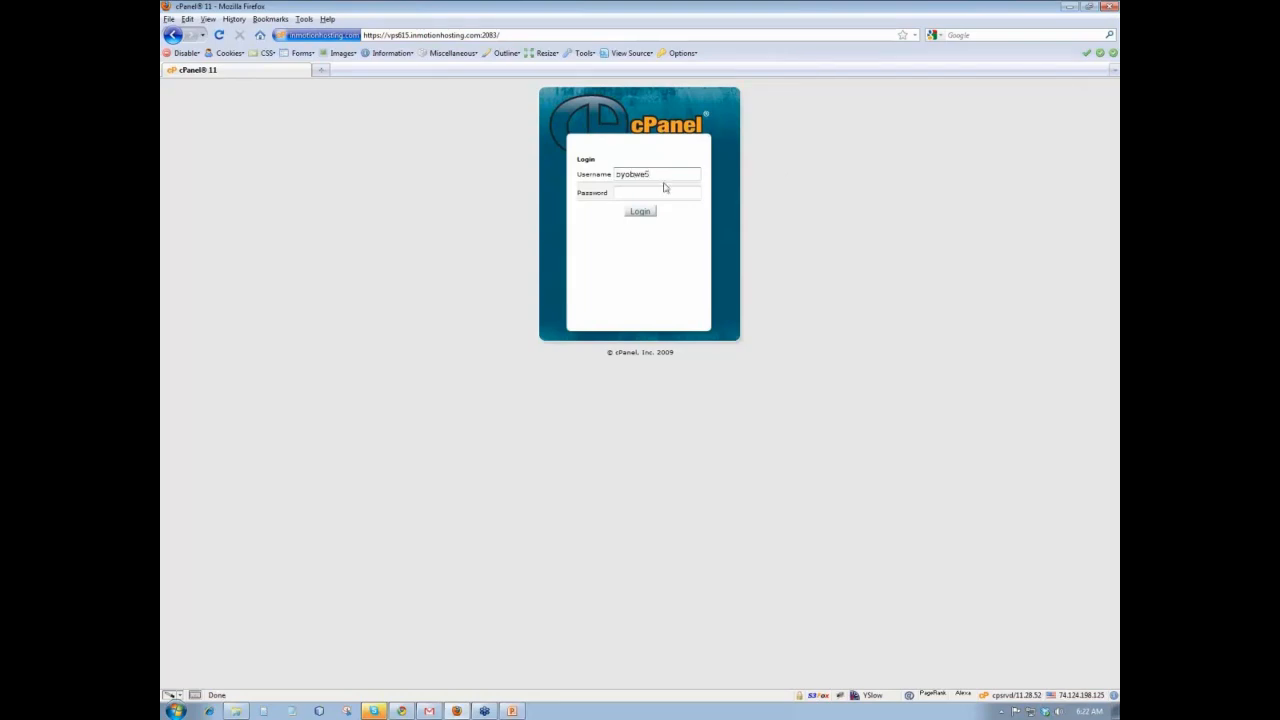
pyautogui.click(638, 194)
pyautogui.write('••')
pyautogui.click(638, 210)
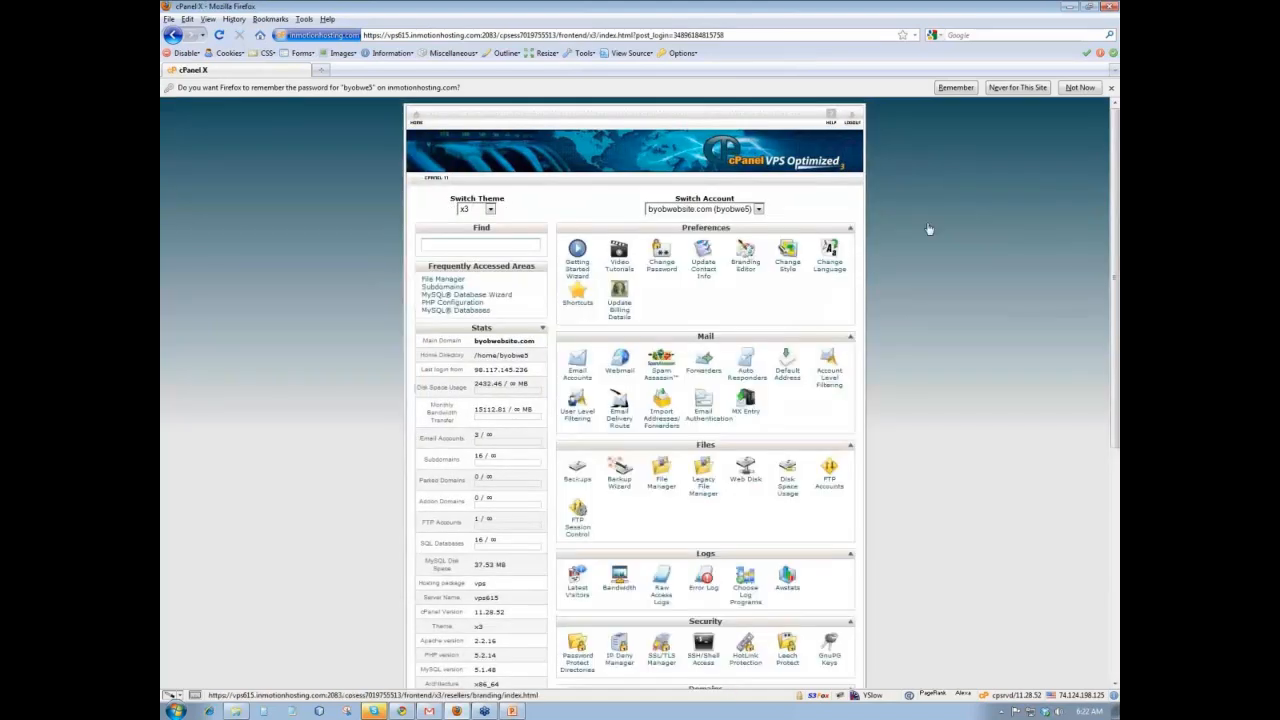
# - Open phpMyAdmin from cPanel's Databases section in its own tab
pyautogui.scroll(-3, 935, 231)
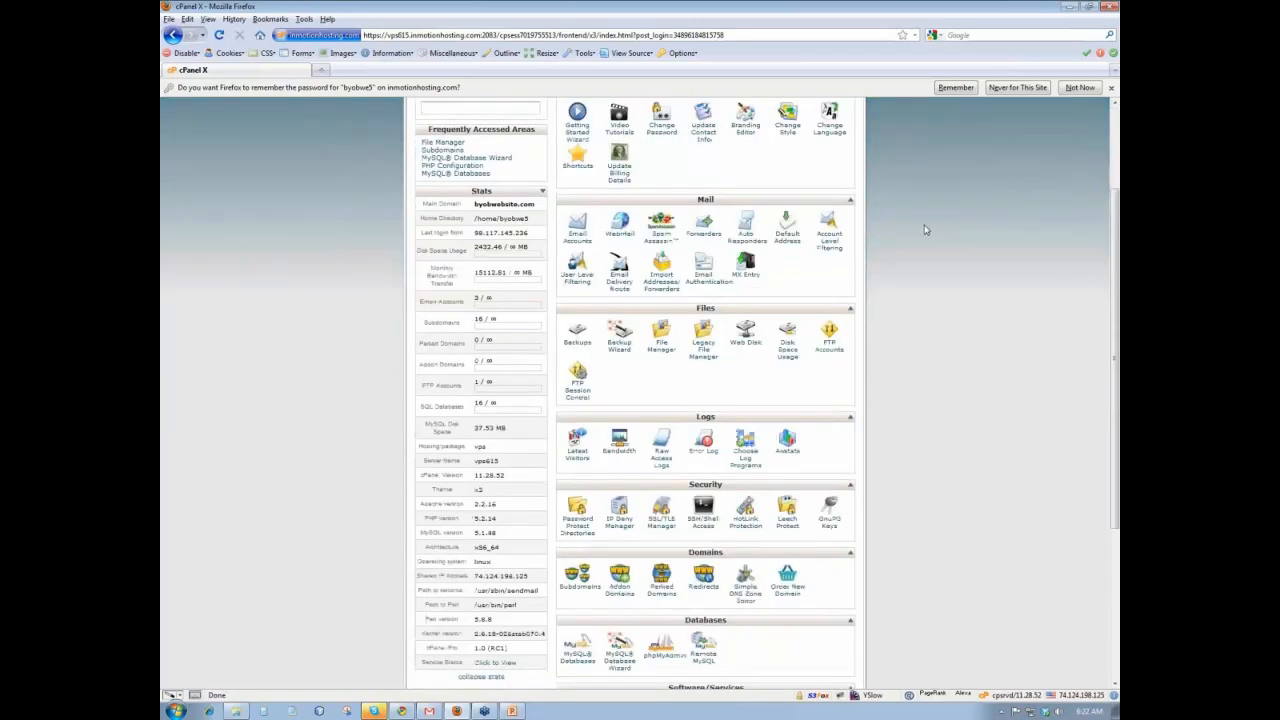
pyautogui.scroll(-5, 913, 228)
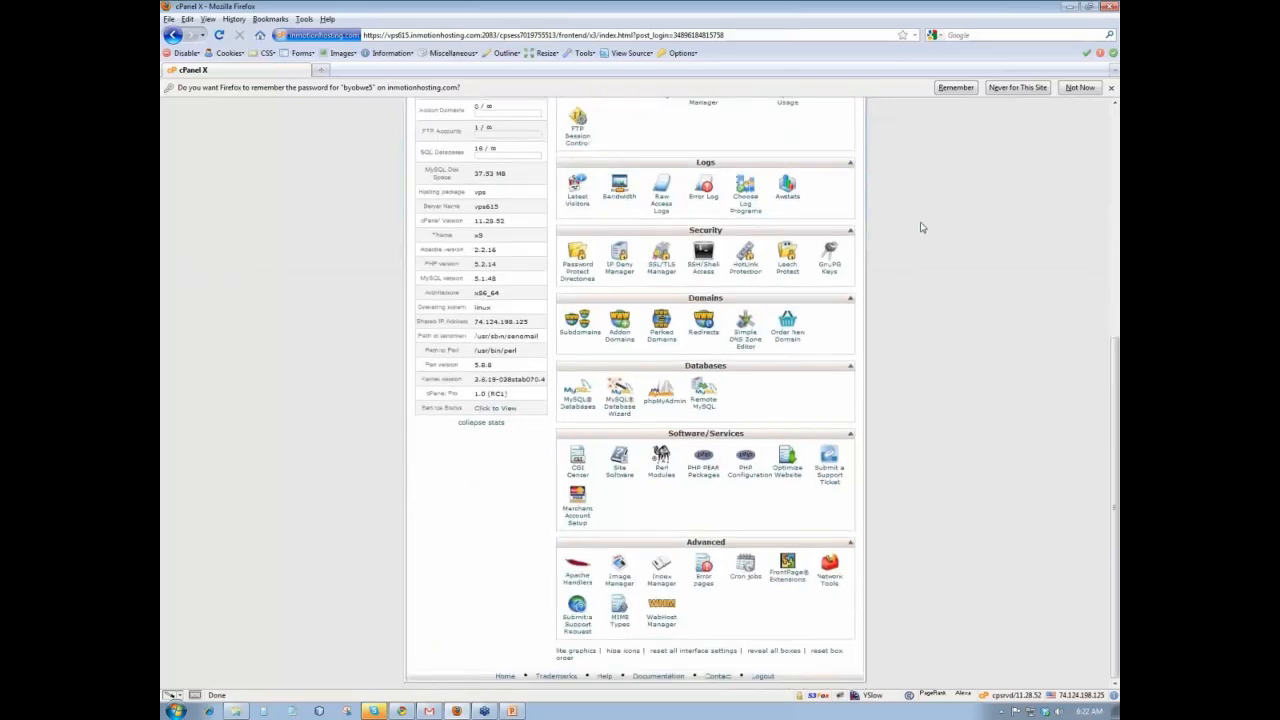
pyautogui.click(661, 400)
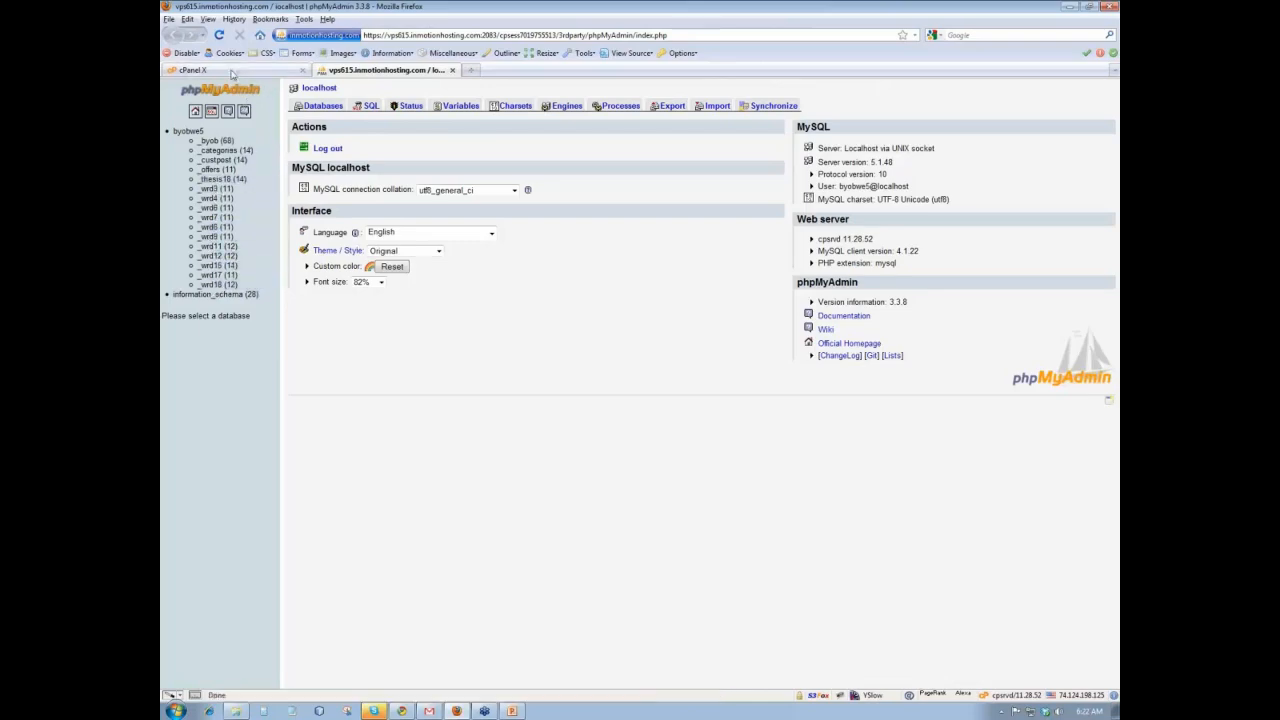
# - Back on the cPanel tab, open File Manager to the public_html listing
pyautogui.click(193, 70)
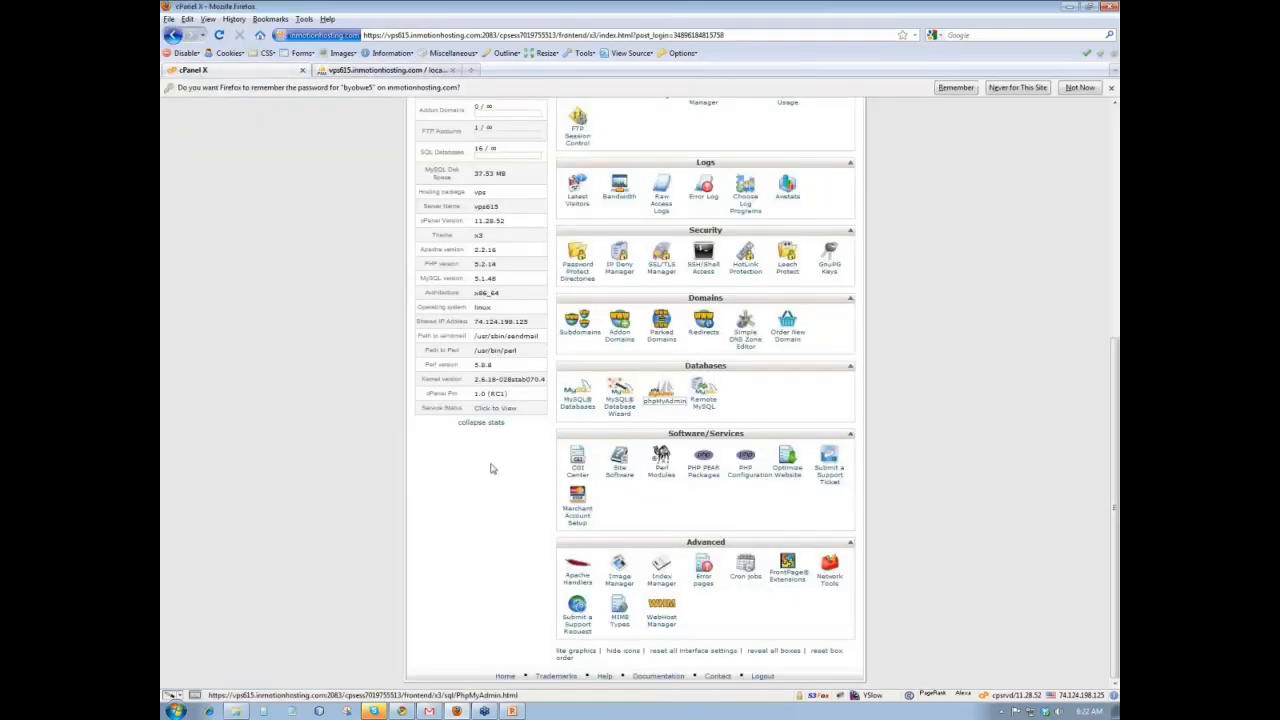
pyautogui.scroll(7, 490, 468)
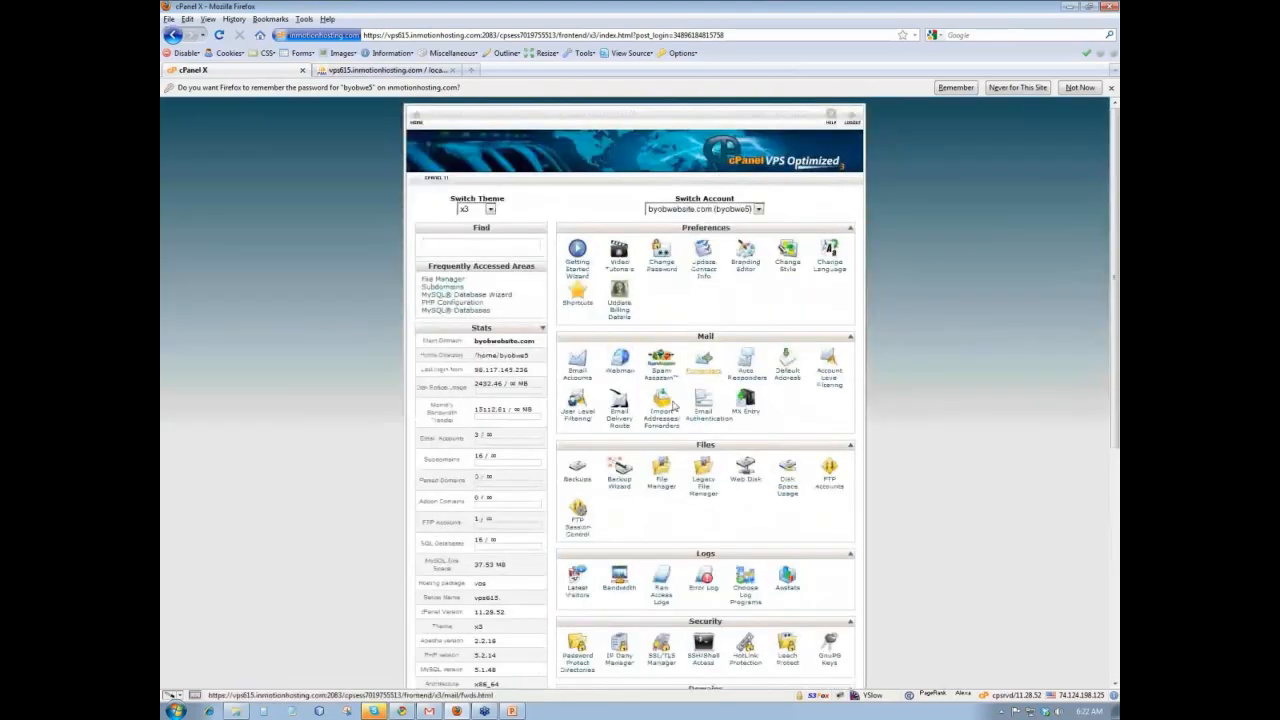
pyautogui.click(663, 488)
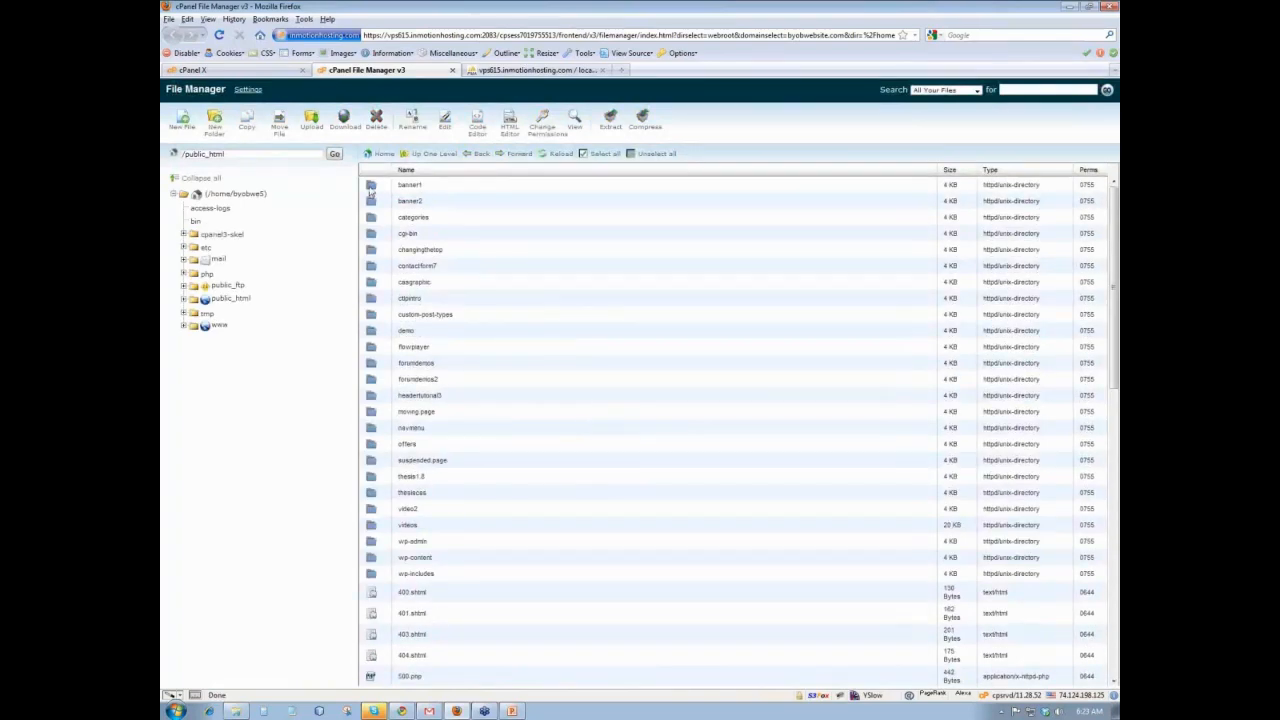
# - Open banner1's wp-config.php in the File Manager editor to read its DB_NAME
pyautogui.doubleClick(372, 187)
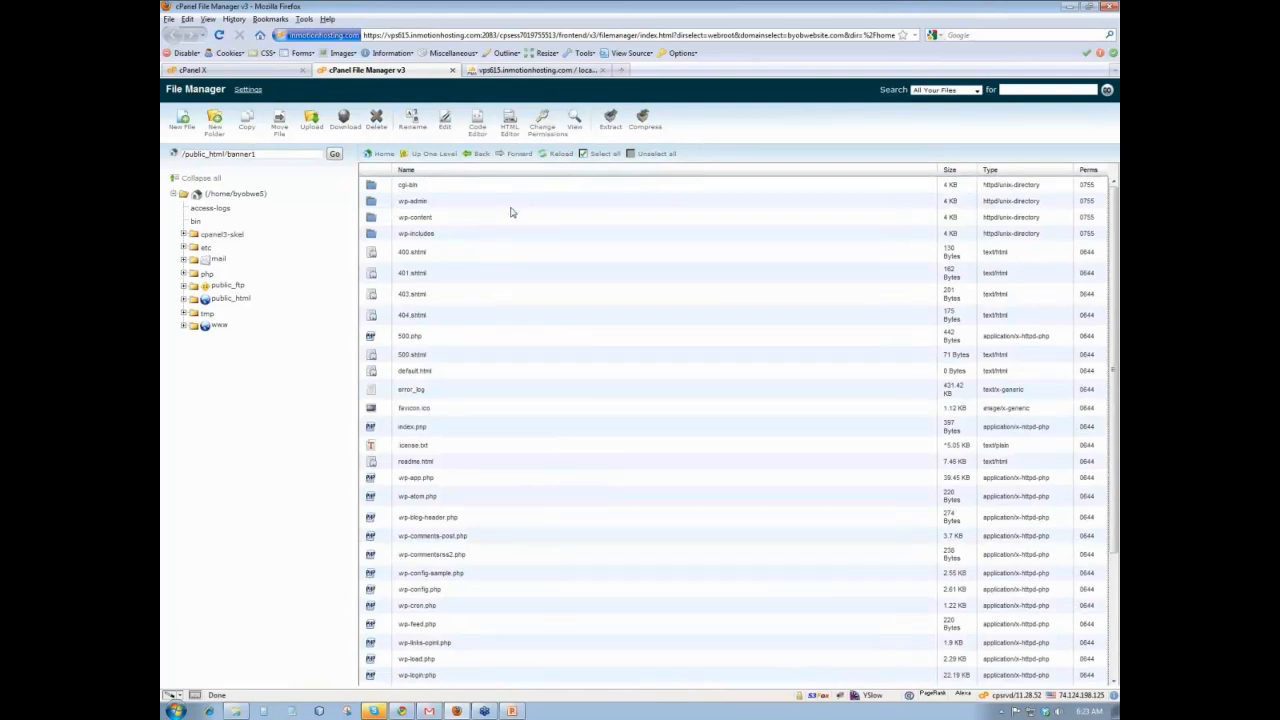
pyautogui.scroll(-3, 511, 212)
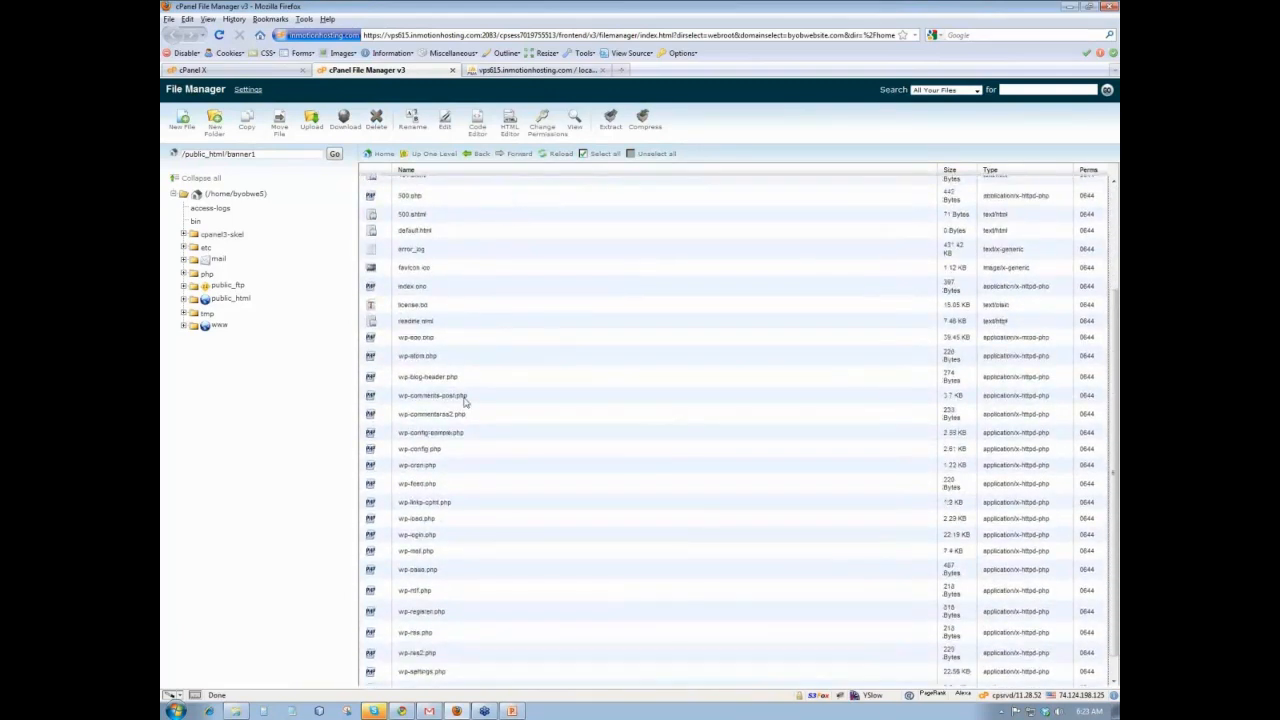
pyautogui.click(400, 455)
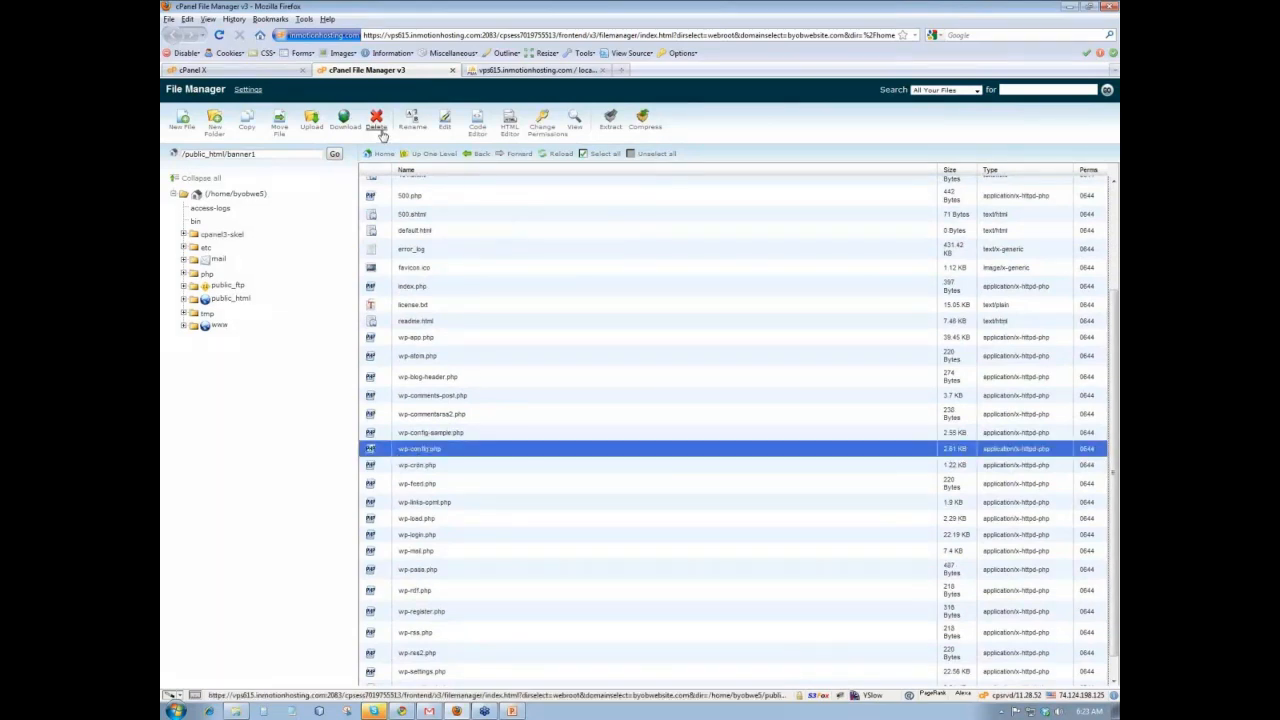
pyautogui.click(445, 125)
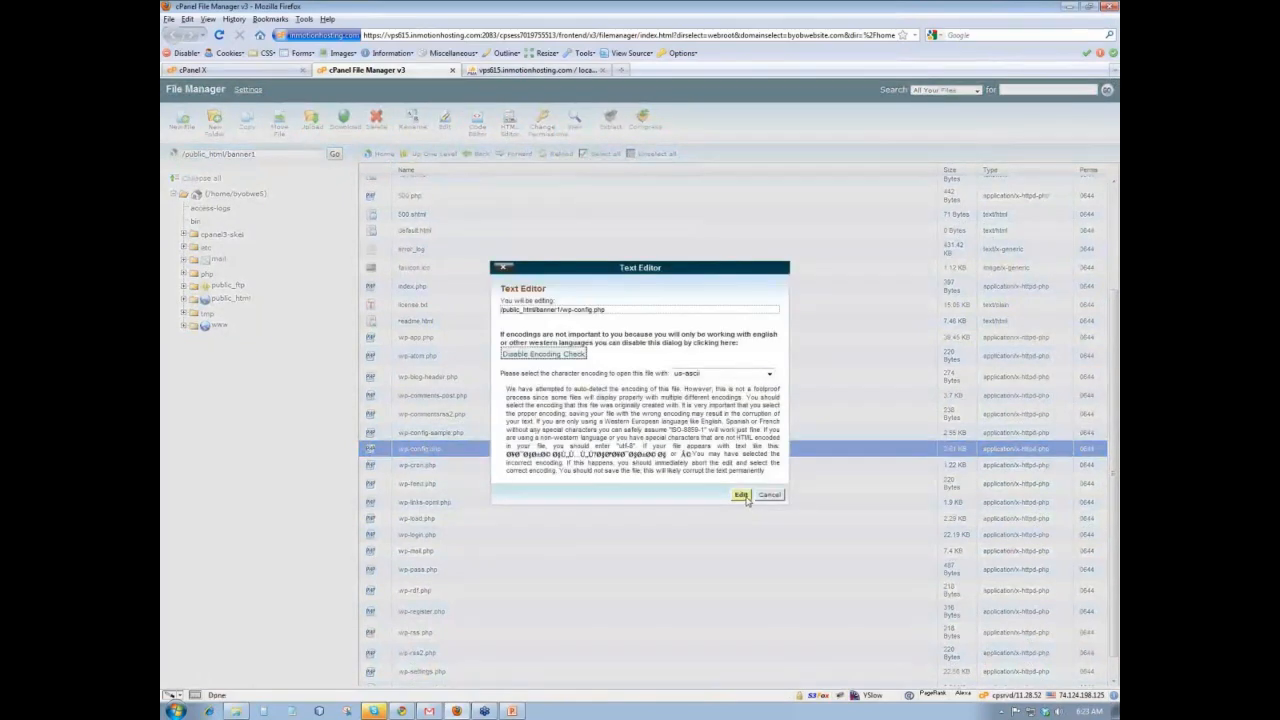
pyautogui.click(741, 495)
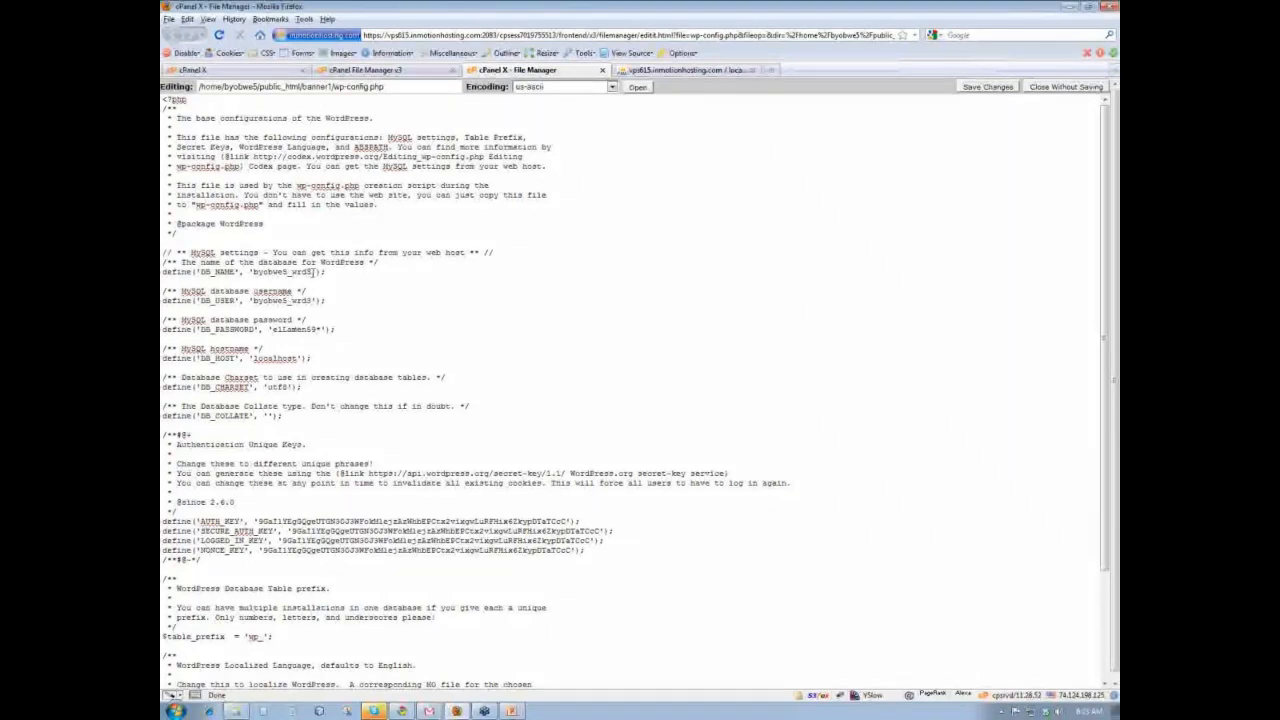
# - Close wp-config.php, open the byobwe5_wrd3 tables in phpMyAdmin, then bring up Chrome's security article
pyautogui.click(602, 70)
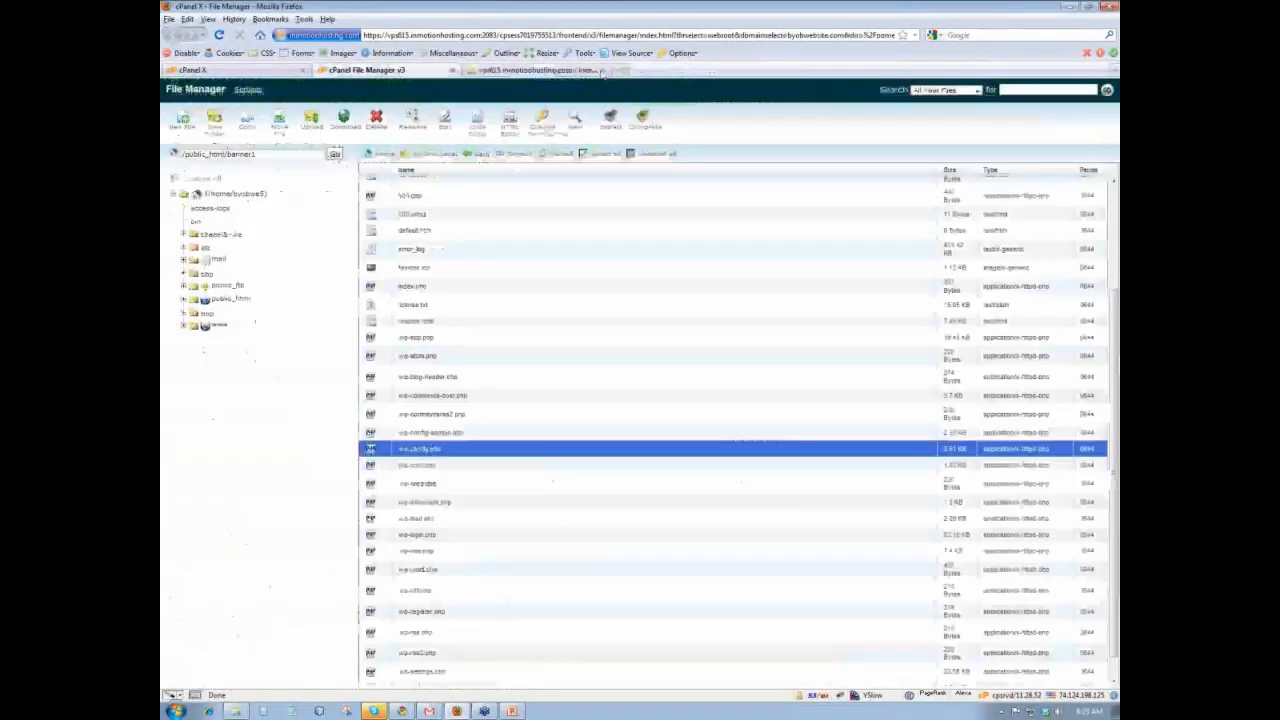
pyautogui.click(516, 71)
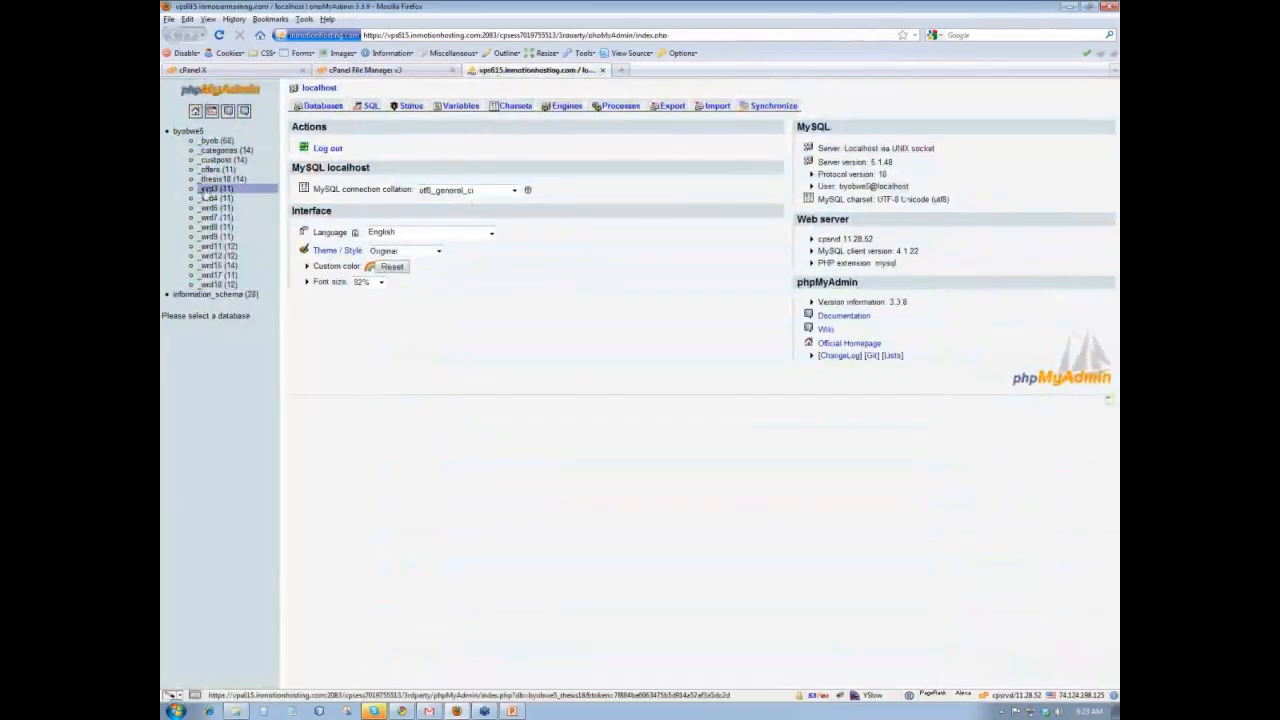
pyautogui.click(210, 189)
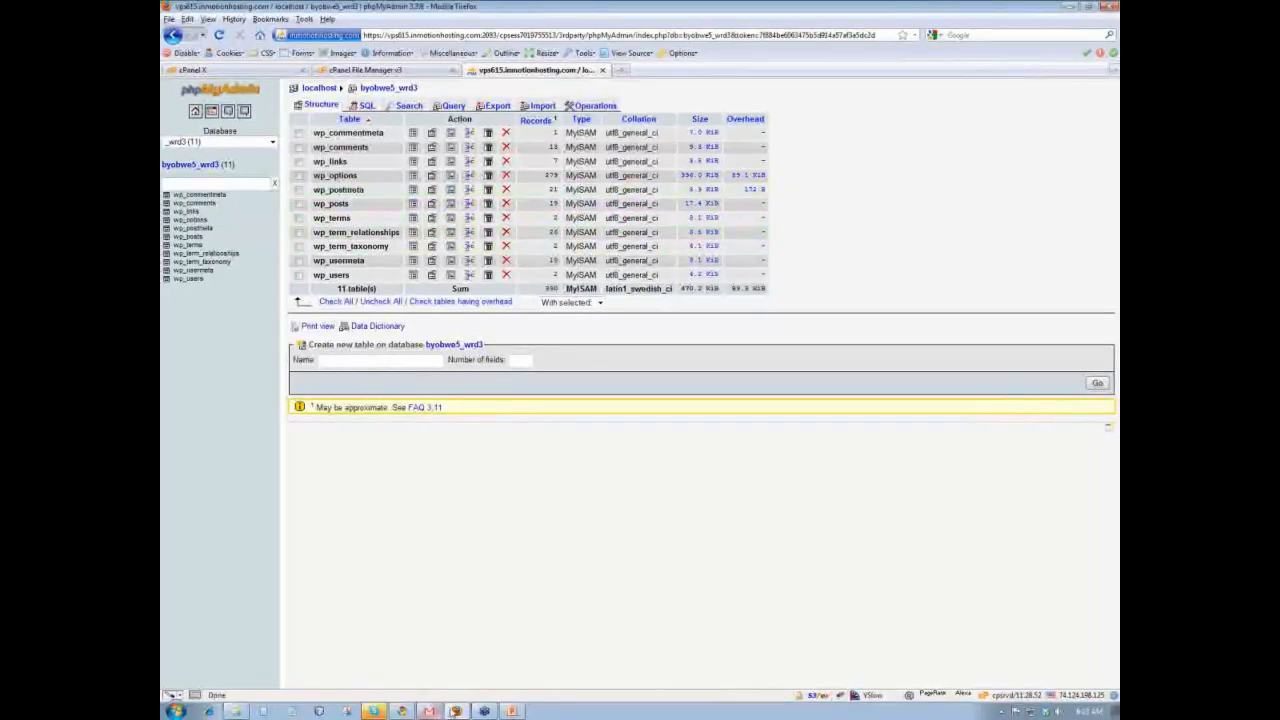
pyautogui.click(401, 711)
pyautogui.click(790, 8)
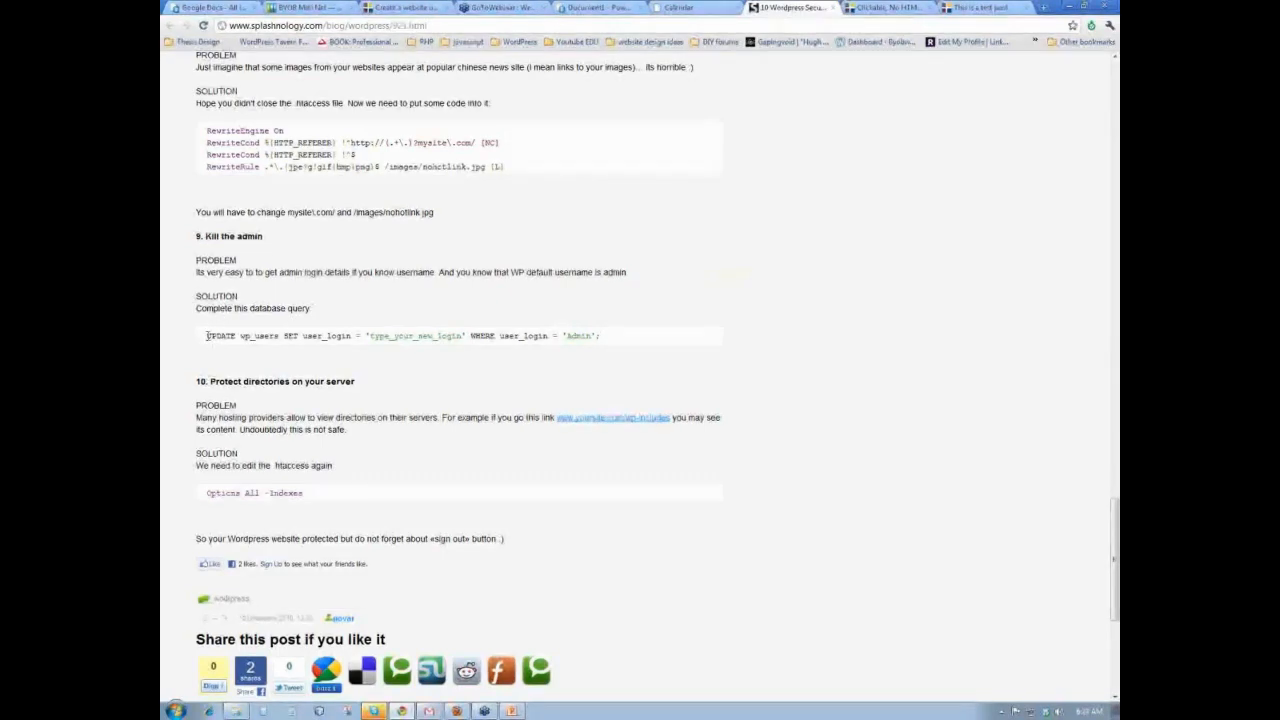
# - Select the article's 'Kill the admin' UPDATE wp_users query and return to Firefox's phpMyAdmin
pyautogui.moveTo(207, 336); pyautogui.dragTo(598, 335)
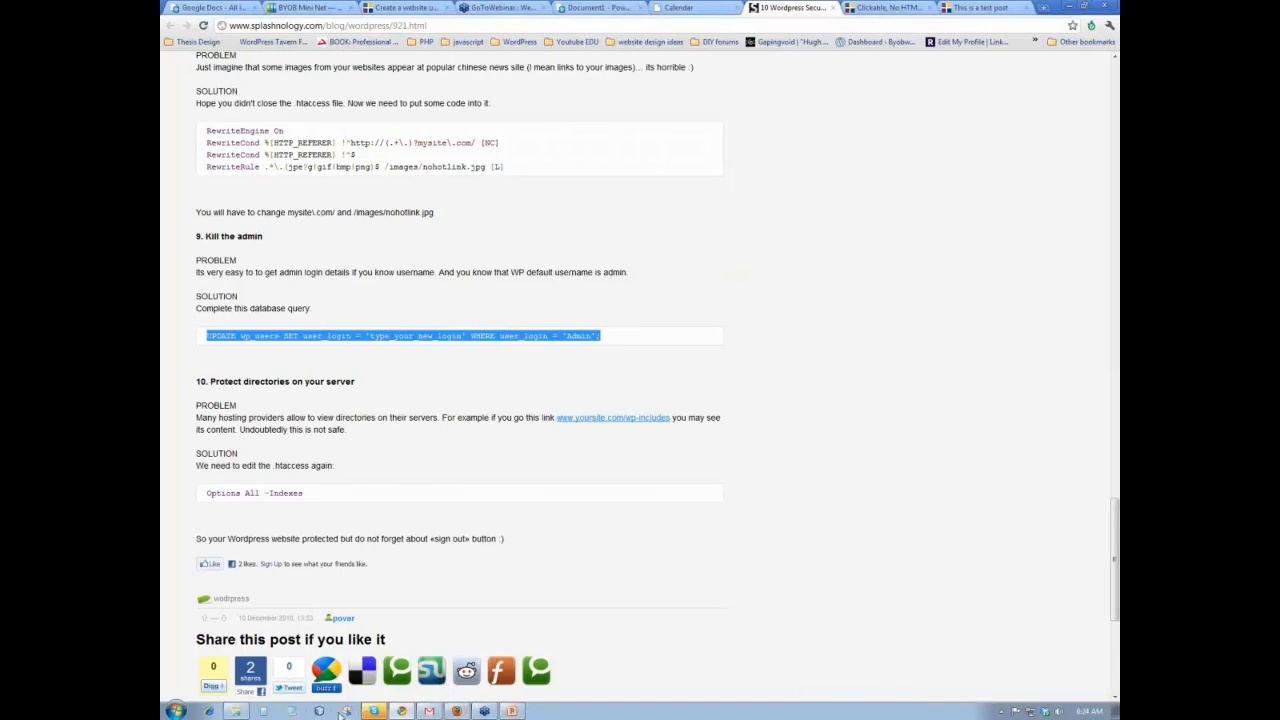
pyautogui.moveTo(430, 712)
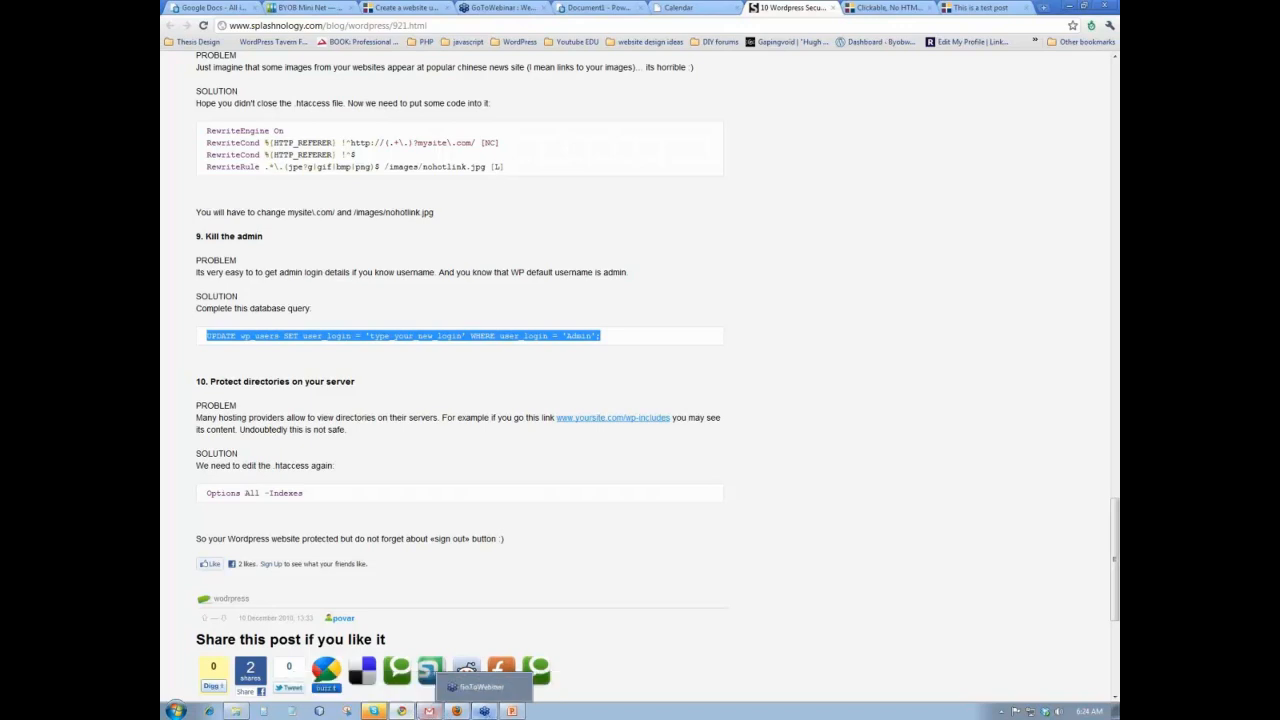
pyautogui.click(457, 711)
# - Paste the UPDATE wp_users query into the SQL tab, set the new login to 'ricky', and run it
pyautogui.click(366, 105)
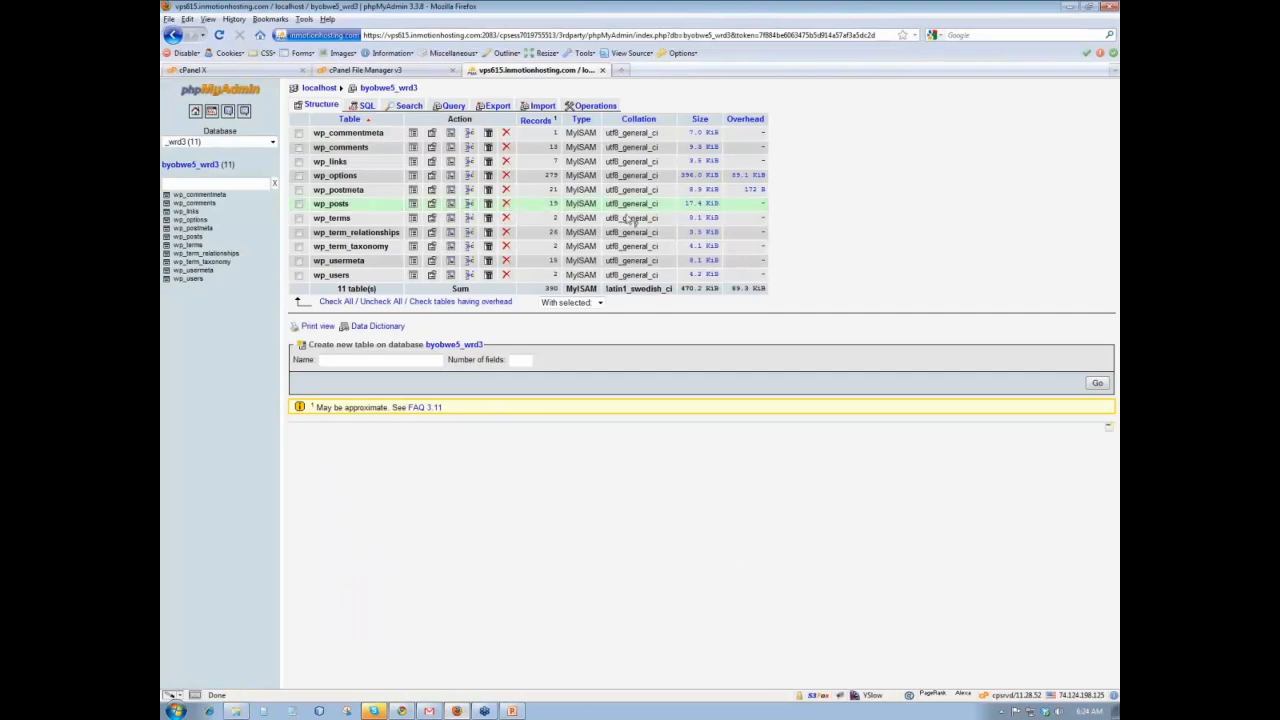
pyautogui.click(310, 145)
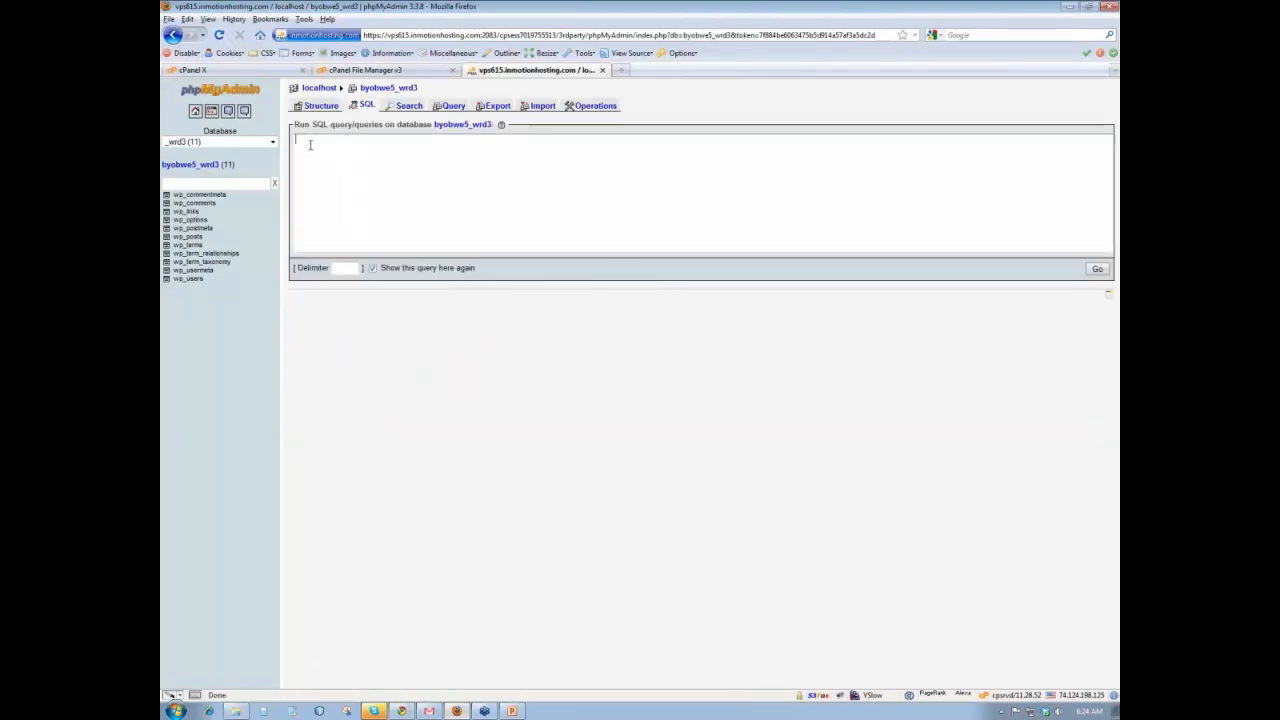
pyautogui.write("UPDATE wp_users SET user_login = 'type_your_new_login' WHERE user_login = 'Admin';")
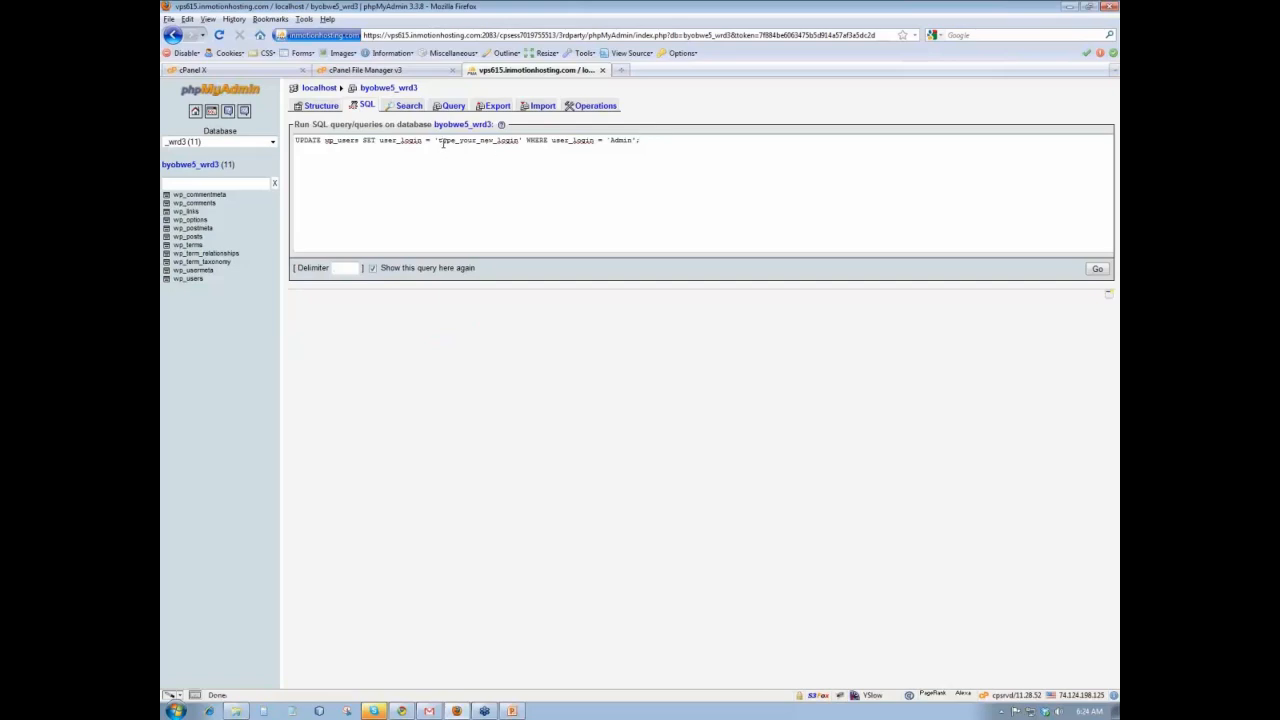
pyautogui.moveTo(439, 142); pyautogui.dragTo(535, 157)
pyautogui.write('rickh')
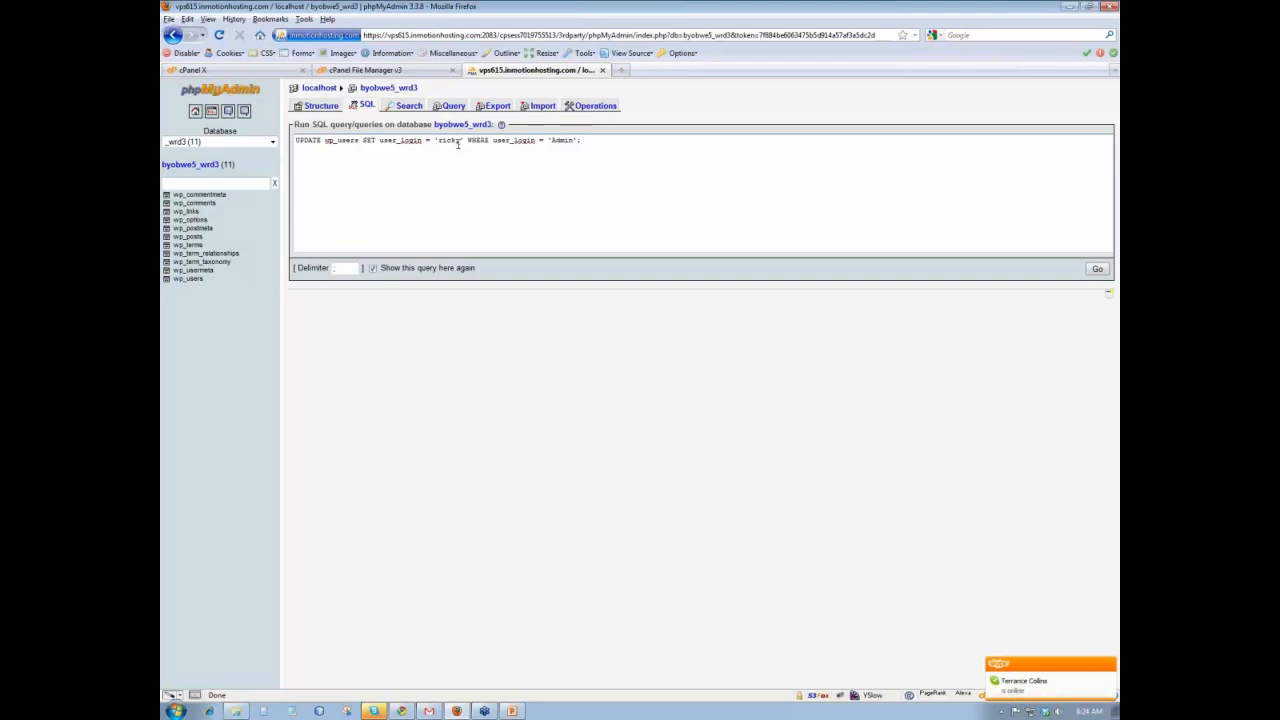
pyautogui.click(458, 141)
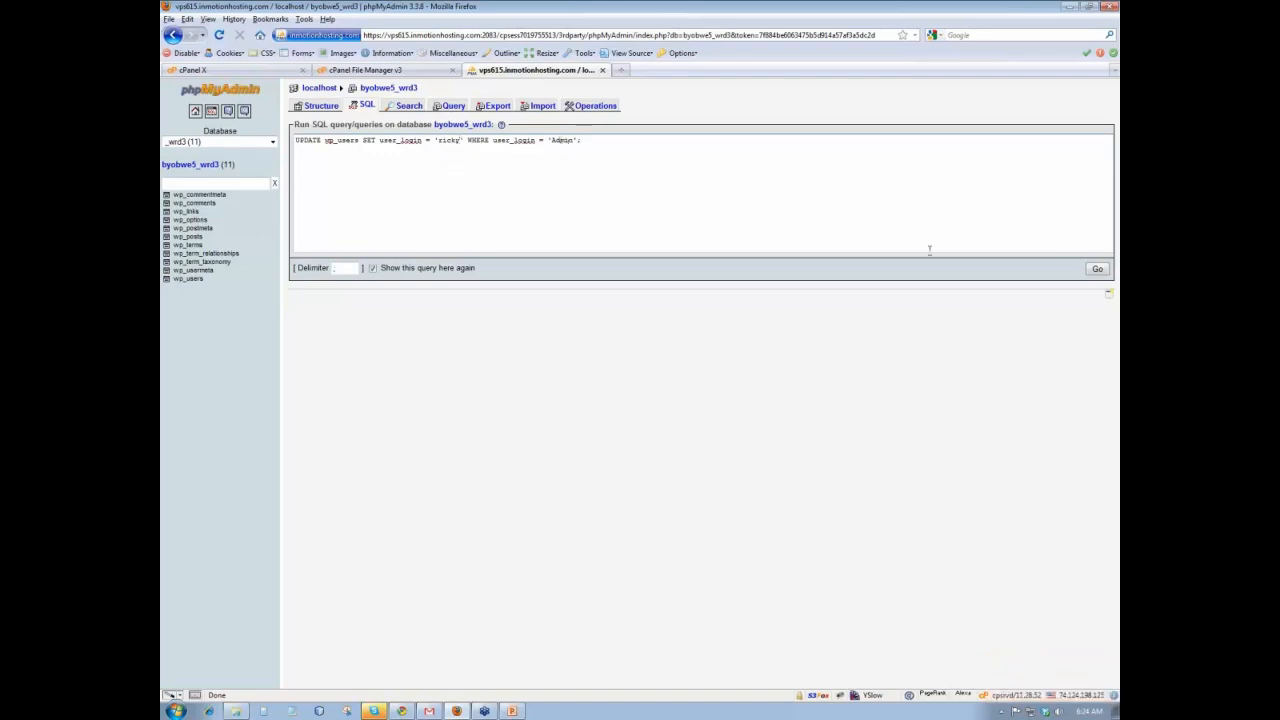
pyautogui.click(1097, 269)
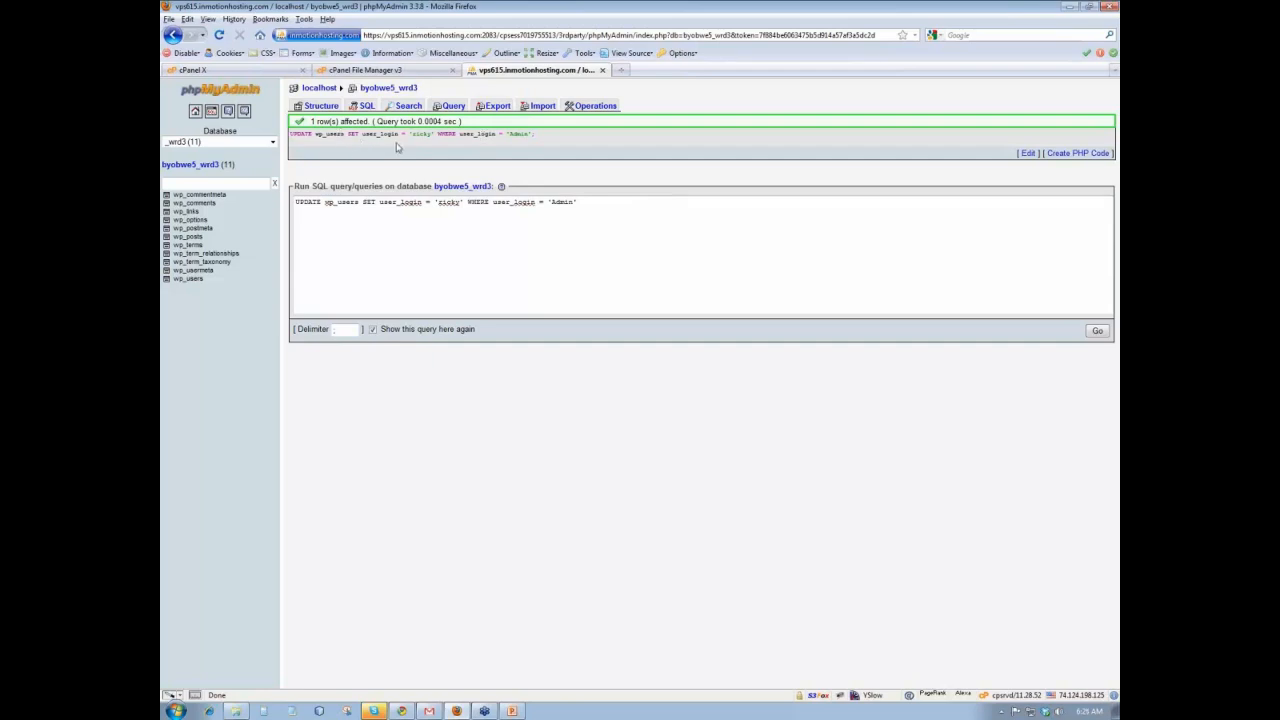
pyautogui.click(1068, 8)
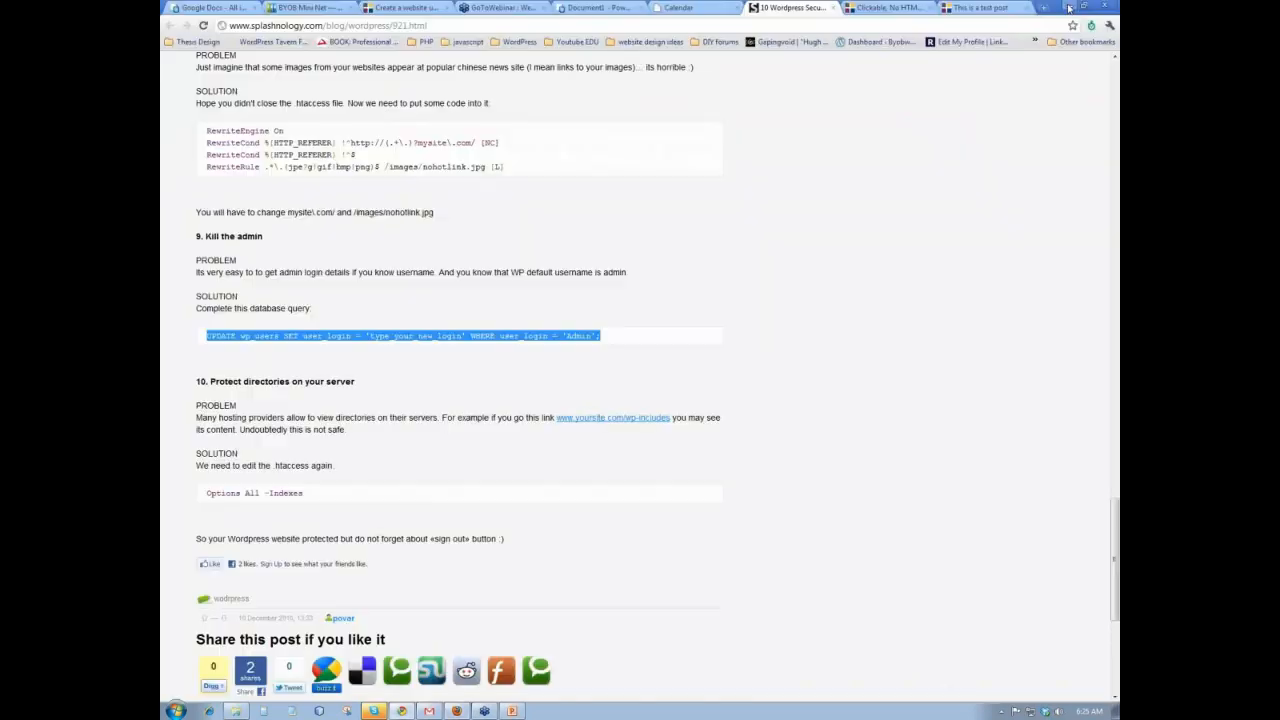
# - Try logging in to WordPress as 'admin' to confirm the old login is rejected
pyautogui.click(884, 8)
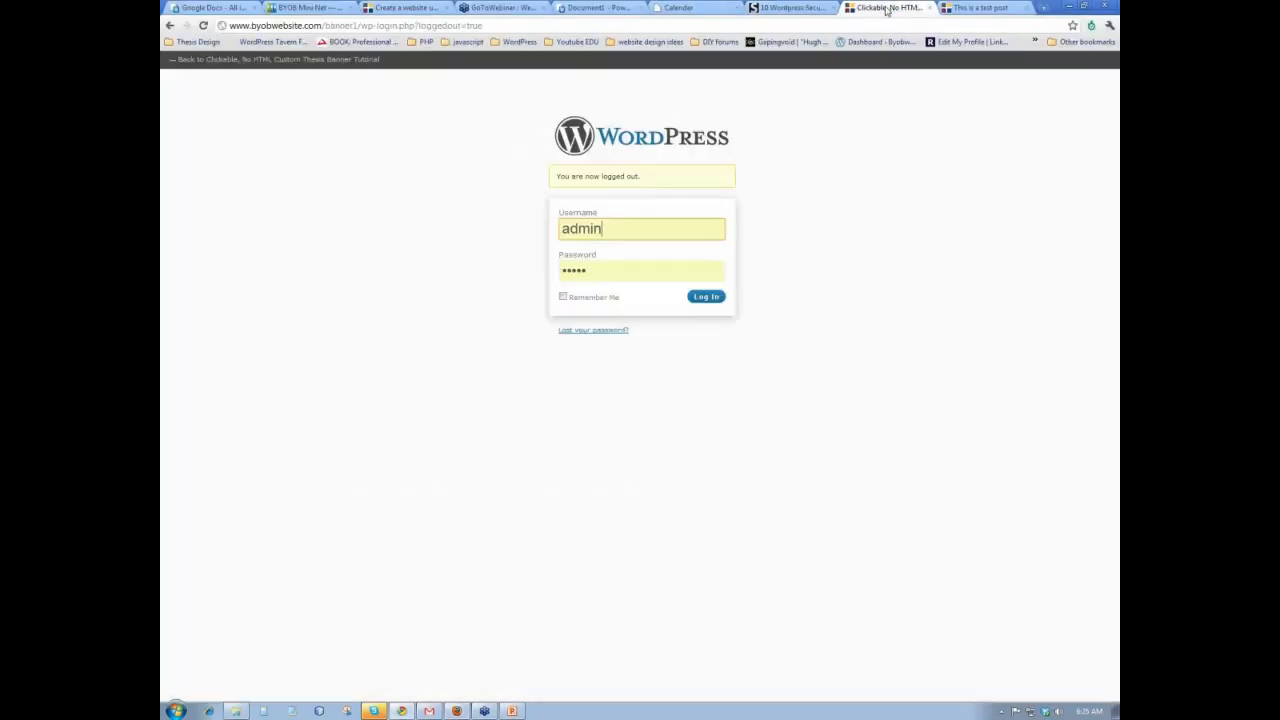
pyautogui.doubleClick(623, 229)
pyautogui.click(768, 204)
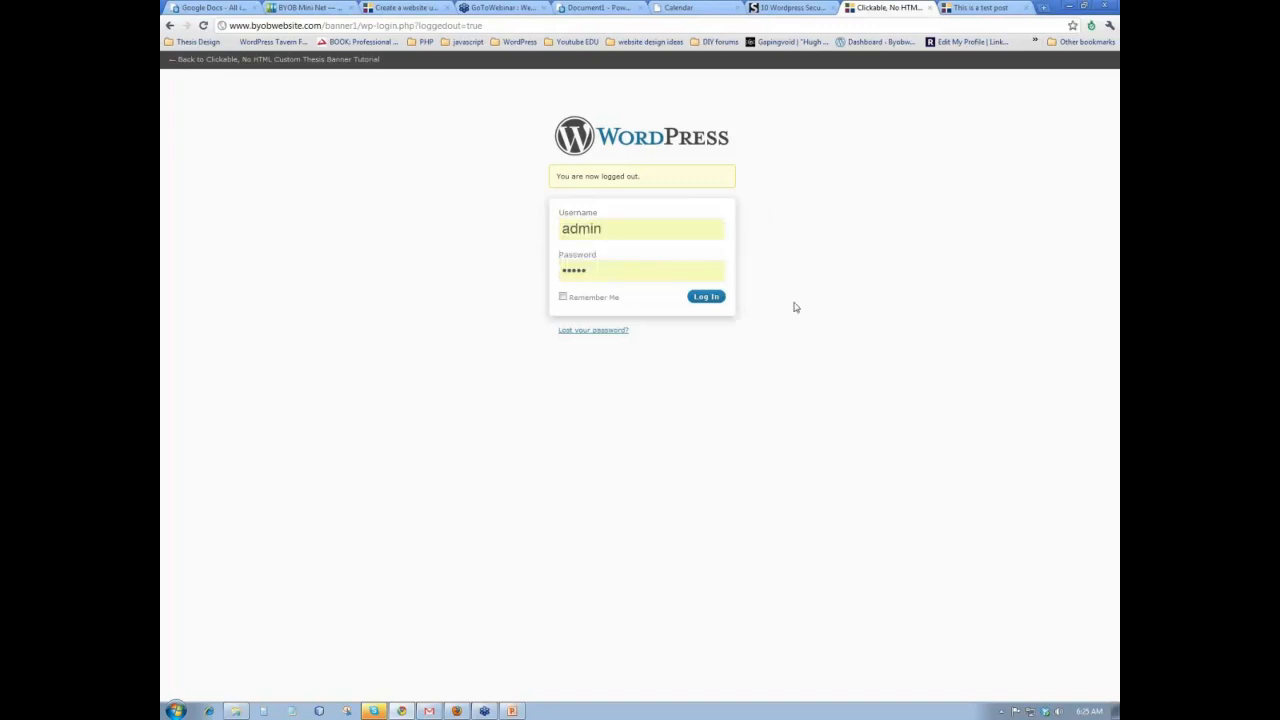
pyautogui.click(715, 298)
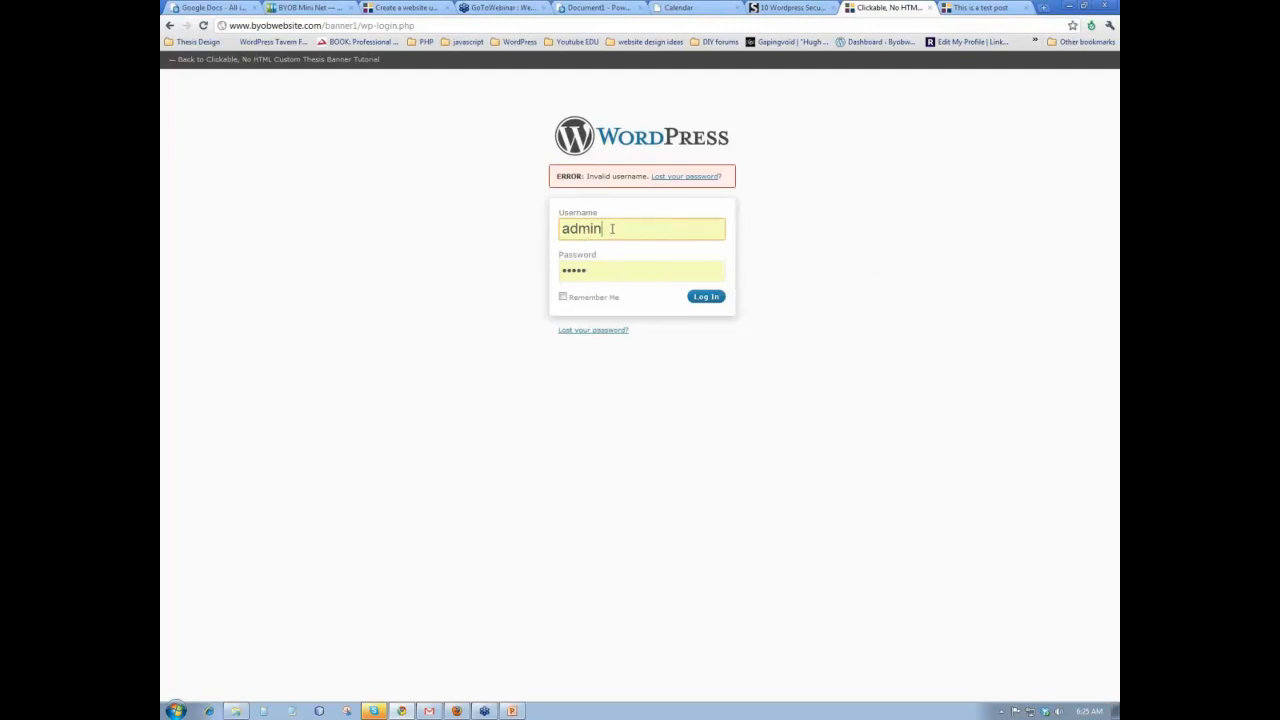
# - Sign in to the Dashboard with the renamed 'ricky' login and its password
pyautogui.doubleClick(612, 228)
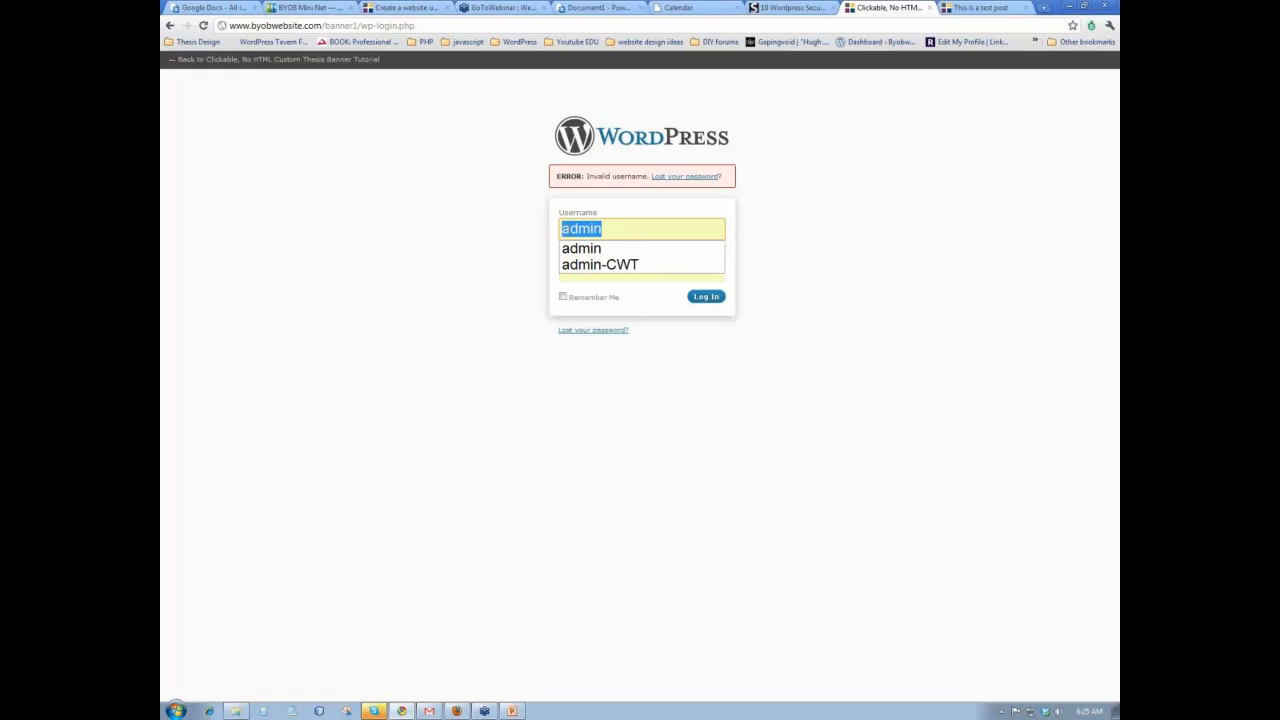
pyautogui.write('ricky')
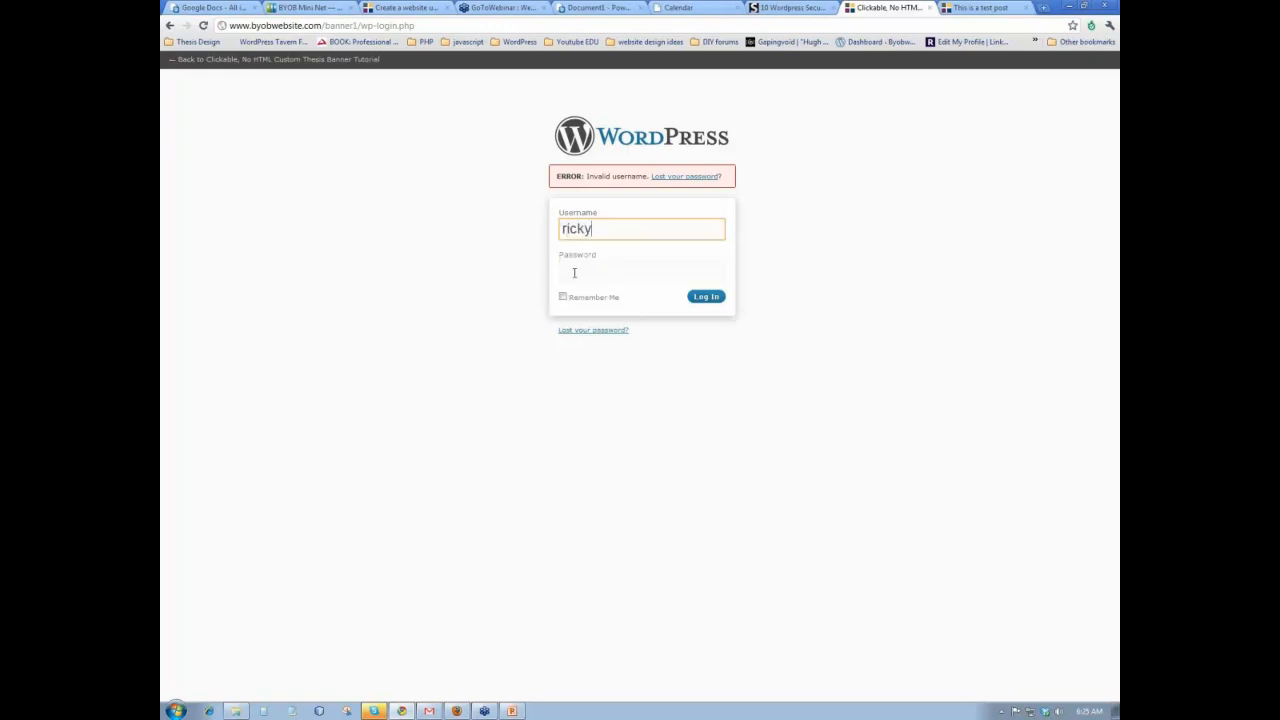
pyautogui.click(575, 271)
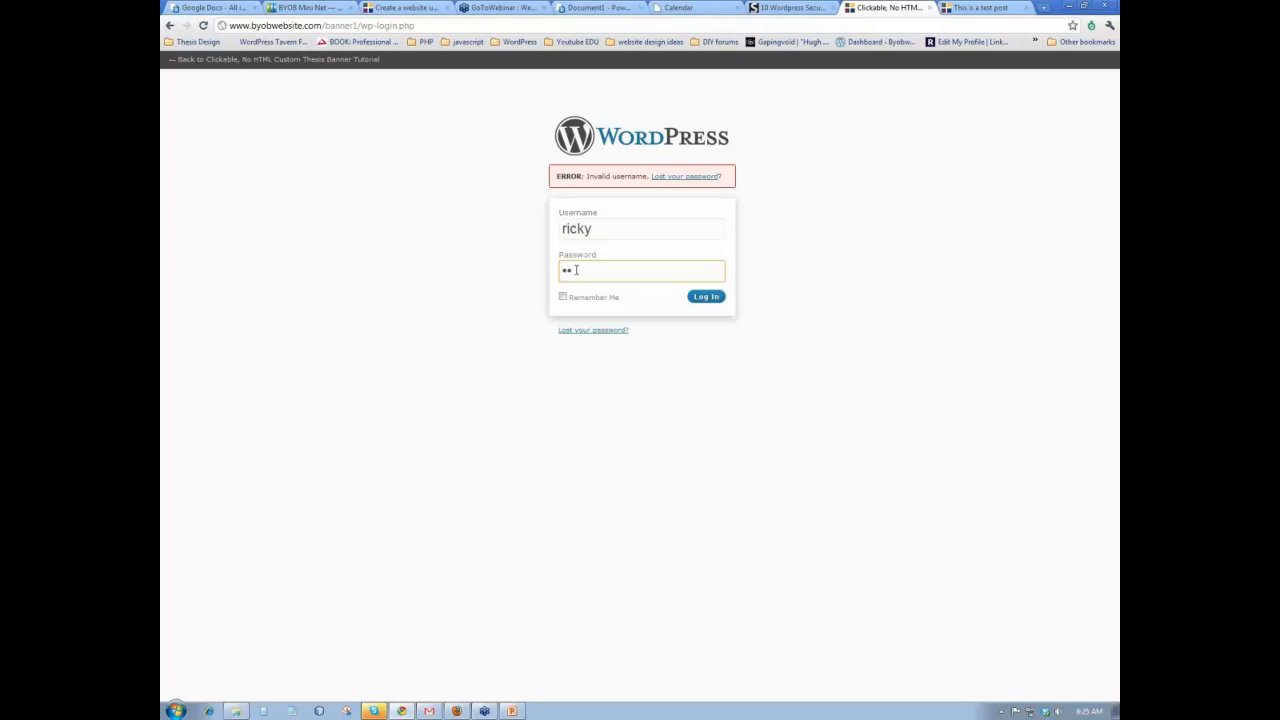
pyautogui.click(710, 298)
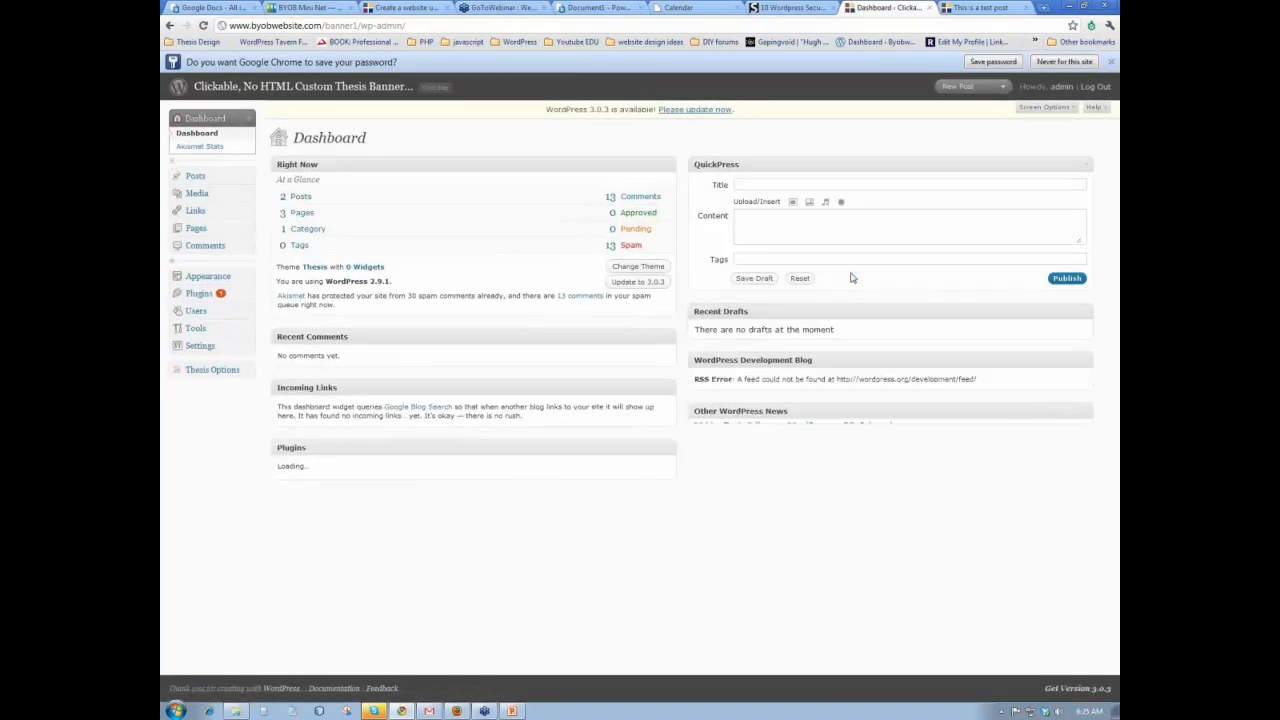
# - Reload the test post to check its author, then return to the dashboard
pyautogui.click(975, 10)
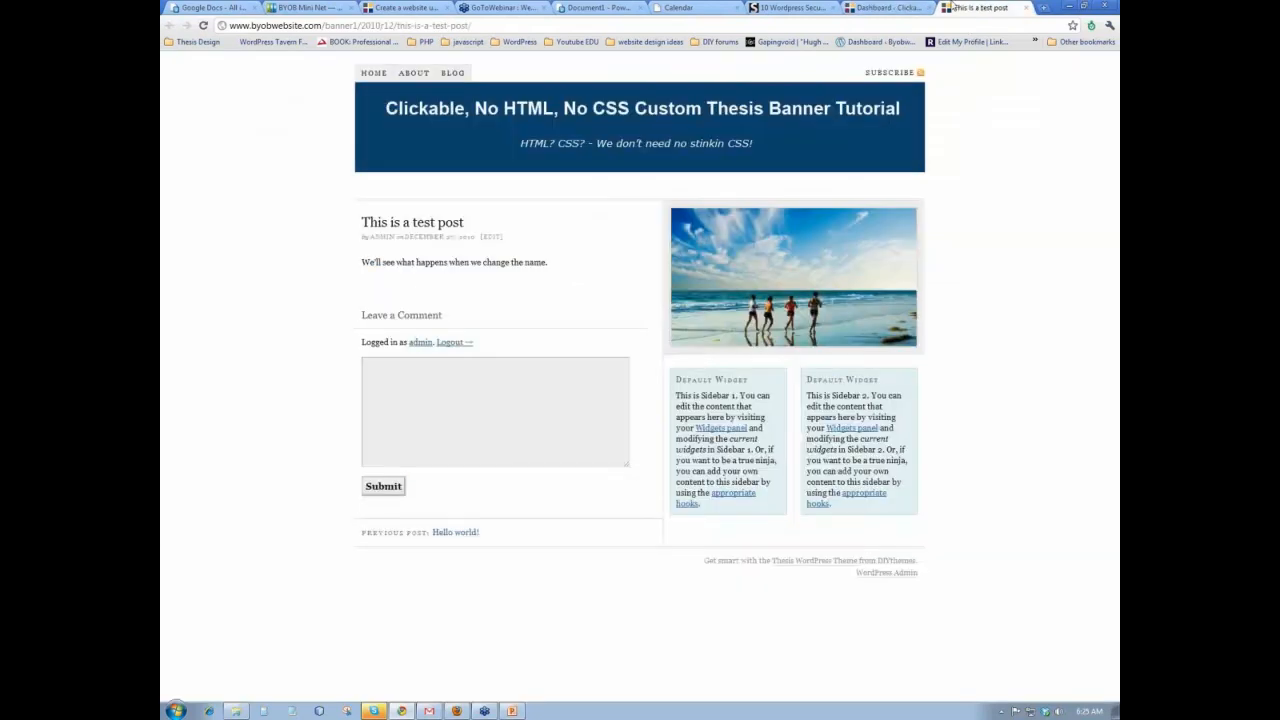
pyautogui.click(205, 26)
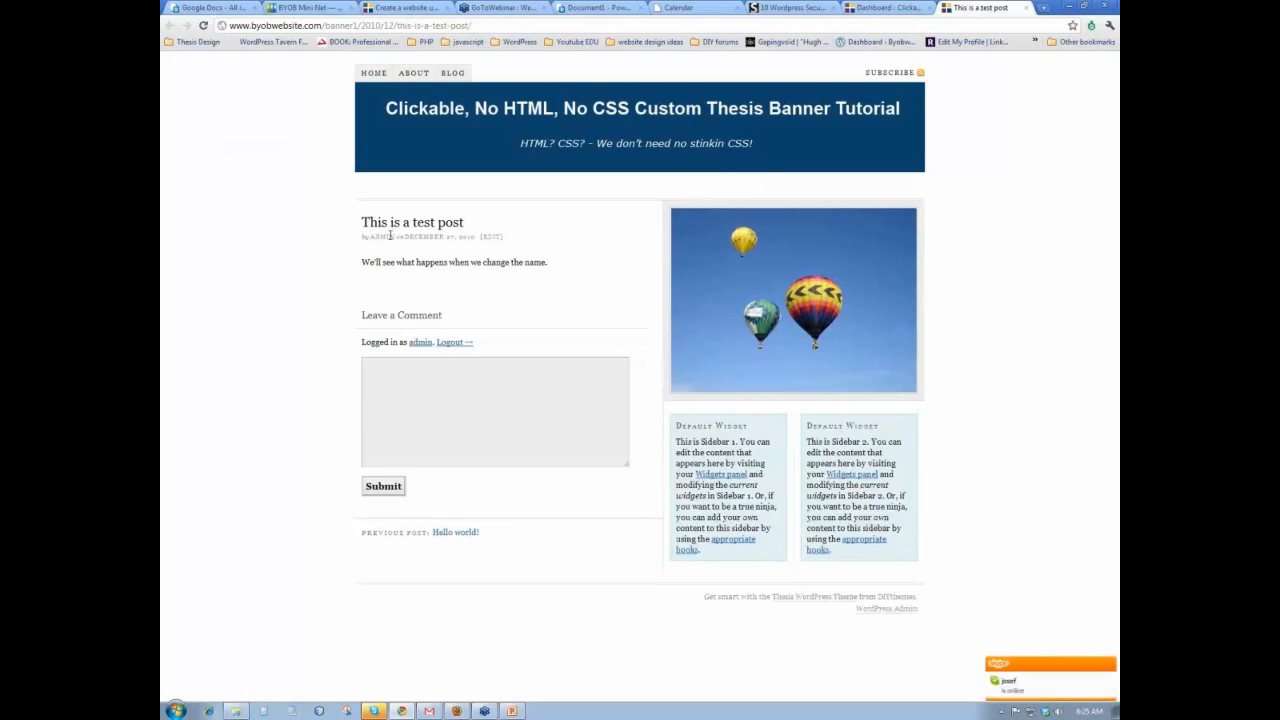
pyautogui.click(878, 8)
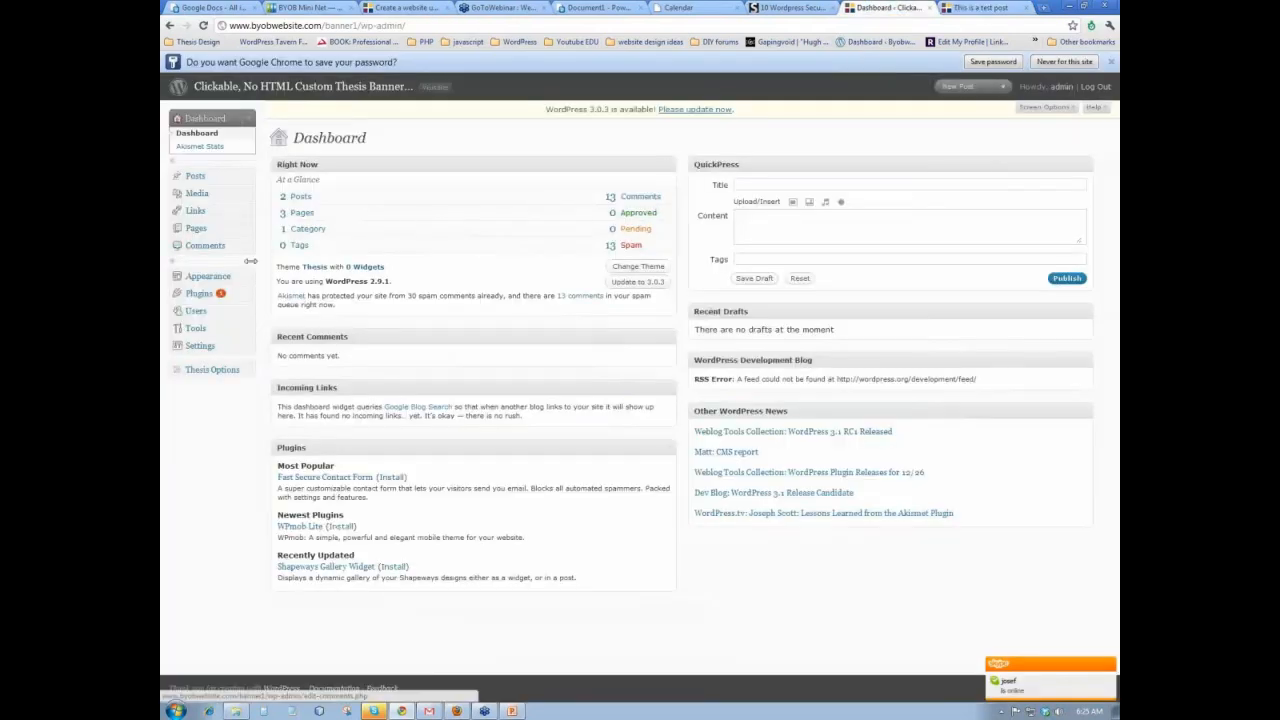
# - In Your Profile, change the Nickname to 'Ricky', display it publicly, and update the profile
pyautogui.click(242, 318)
pyautogui.click(212, 355)
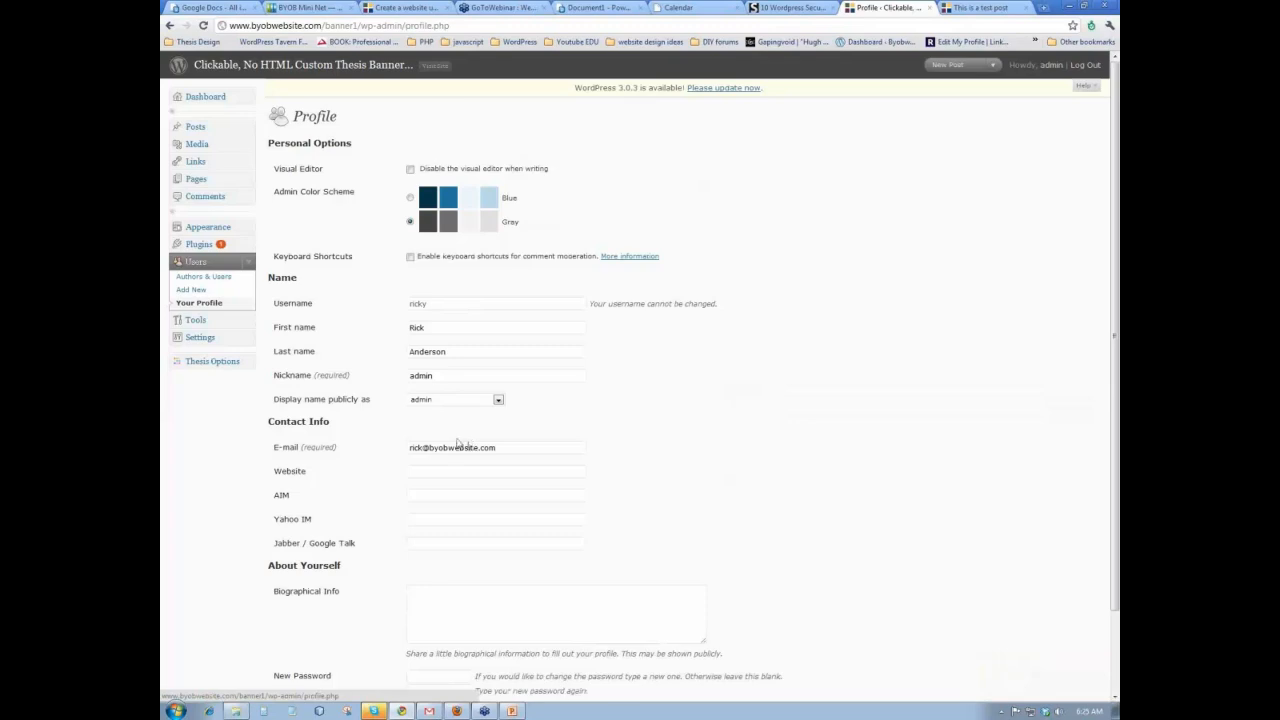
pyautogui.click(449, 376)
pyautogui.doubleClick(449, 376)
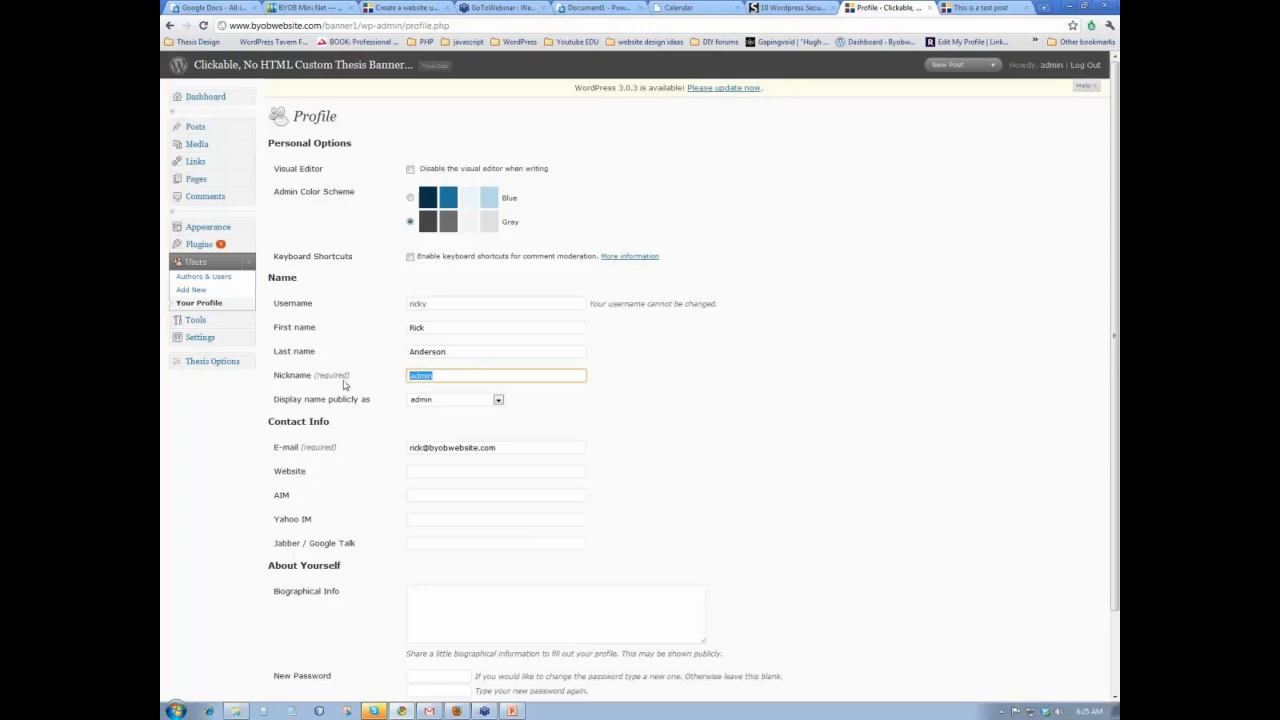
pyautogui.write('Ricky')
pyautogui.click(498, 400)
pyautogui.click(488, 411)
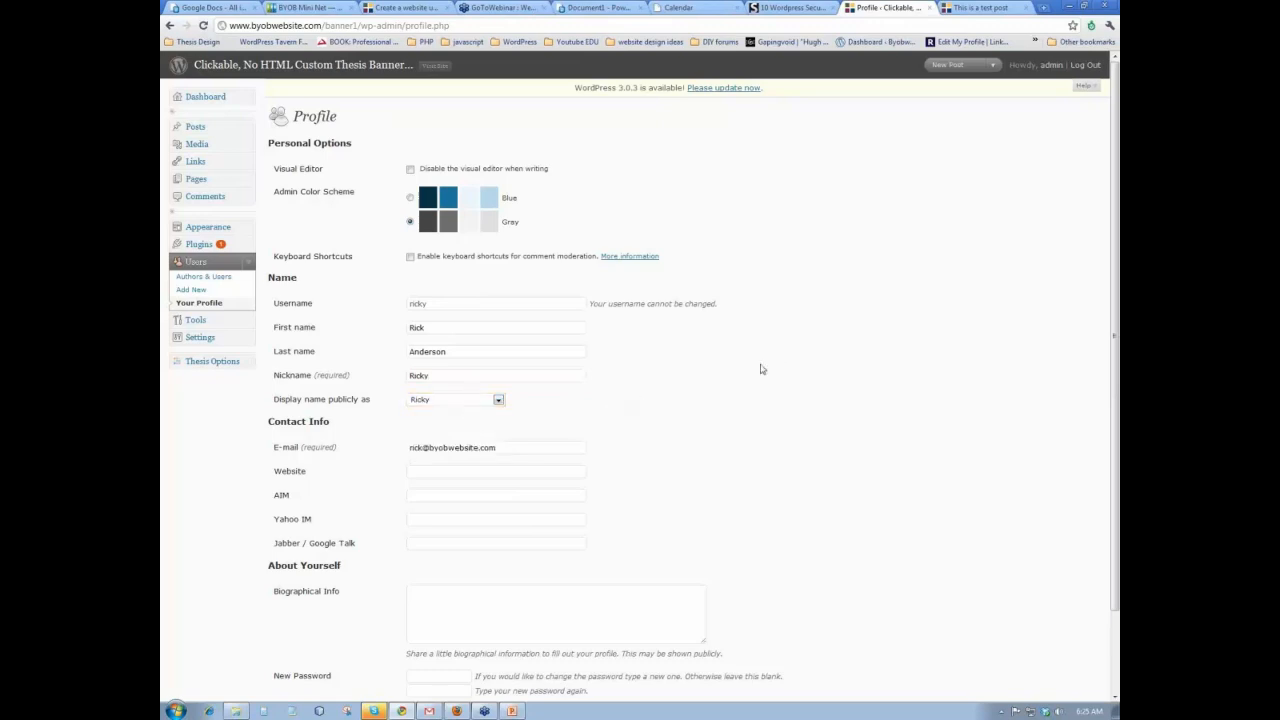
pyautogui.scroll(-2, 760, 363)
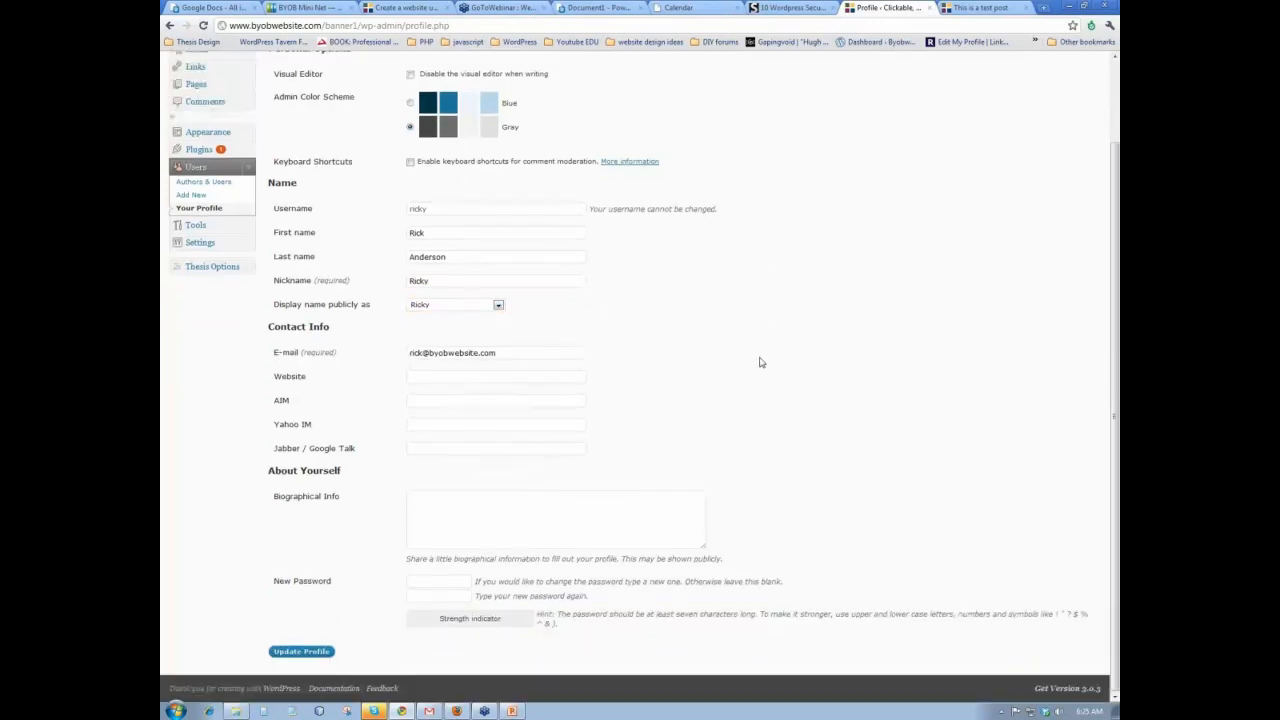
pyautogui.click(315, 656)
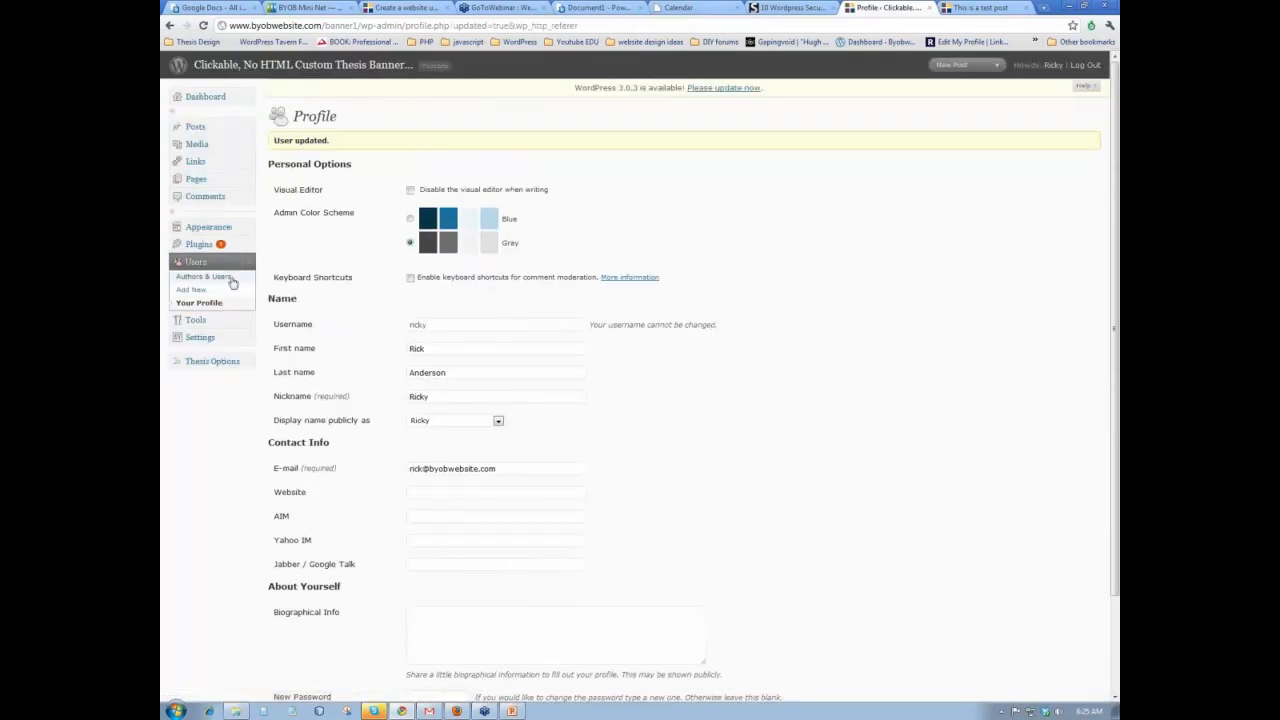
pyautogui.click(224, 280)
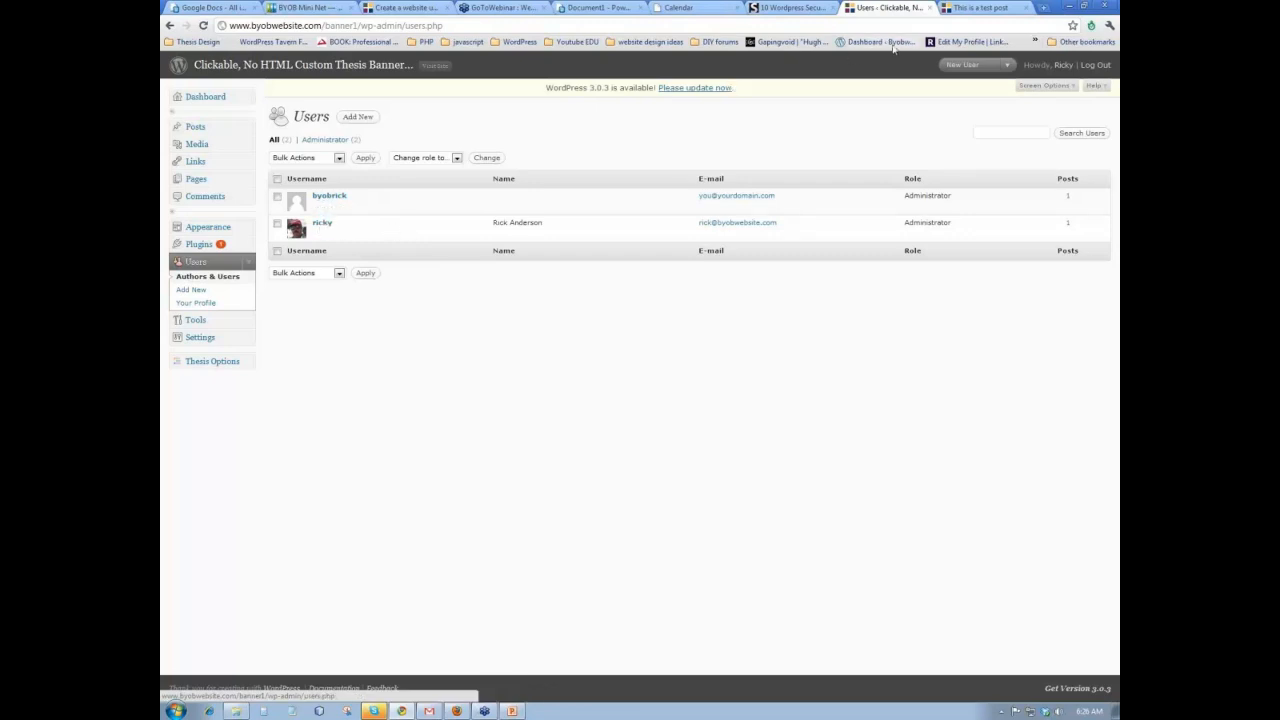
# - Log out of WordPress from the top-right corner
pyautogui.click(1104, 67)
# - After the old admin name fails, log in to WordPress as byobrick with its password
pyautogui.click(706, 296)
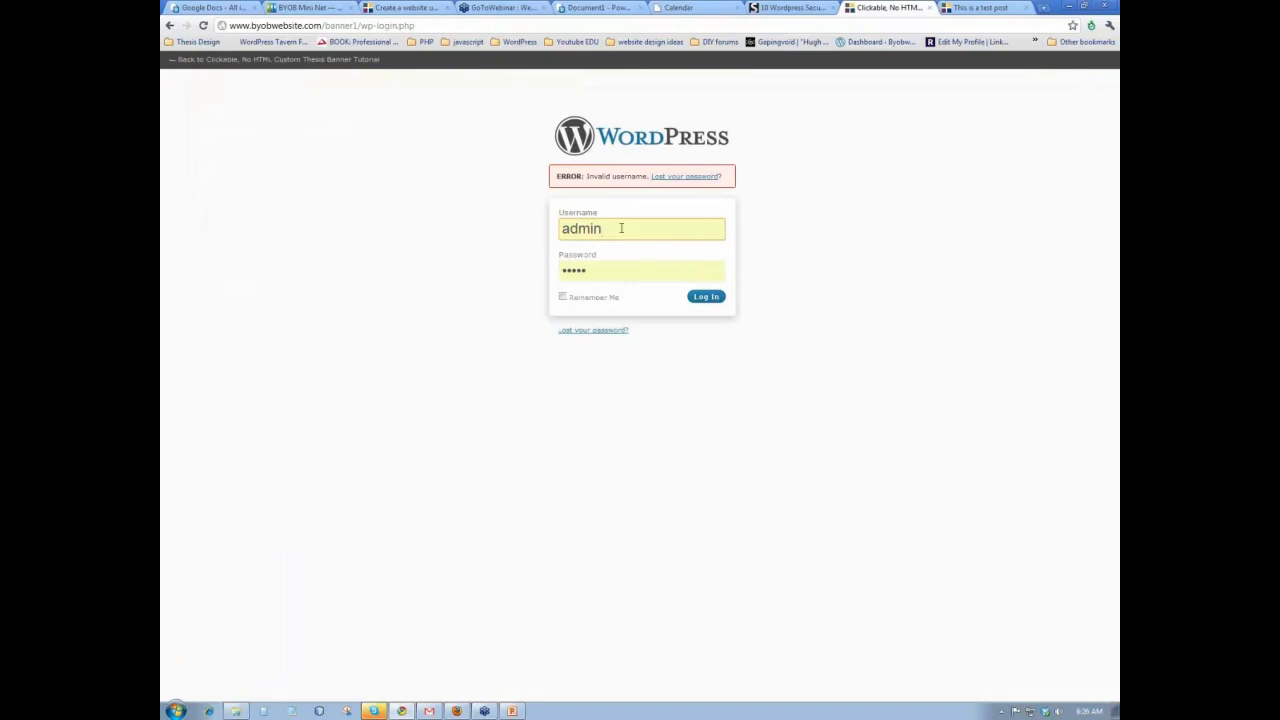
pyautogui.moveTo(619, 229); pyautogui.dragTo(559, 232)
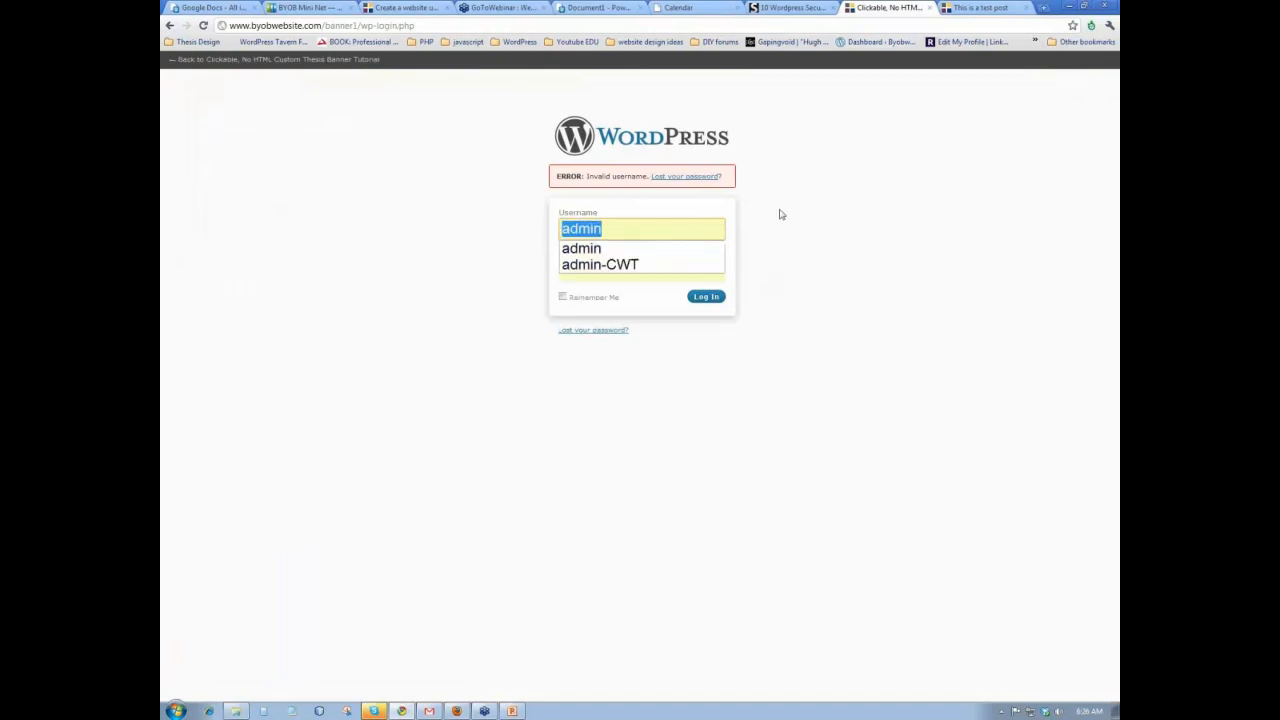
pyautogui.write('byobrick')
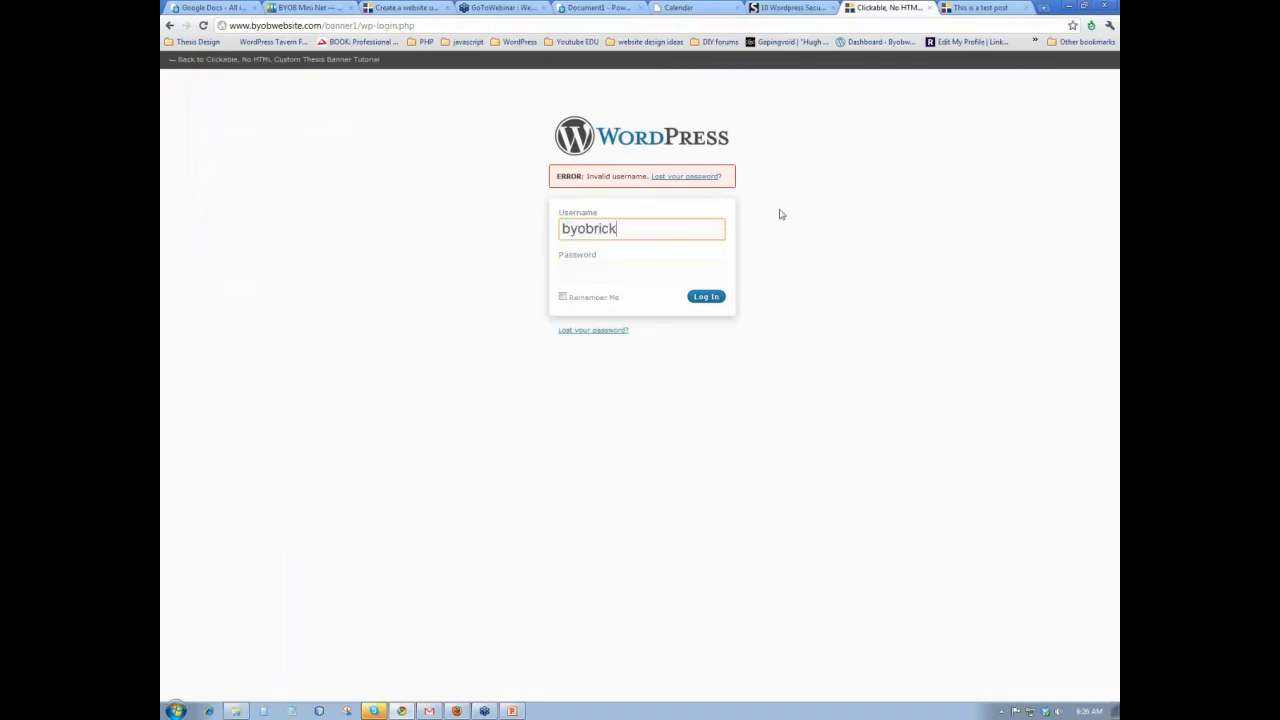
pyautogui.press('Tab')
pyautogui.write('******')
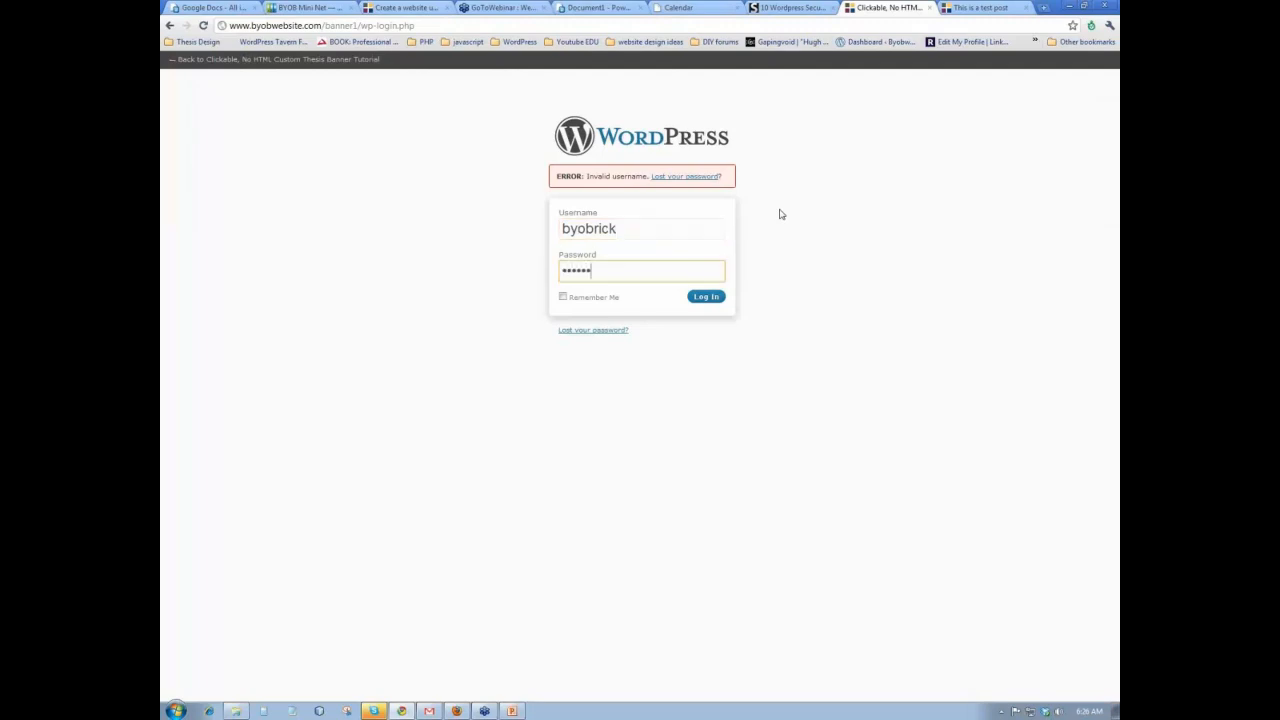
pyautogui.write('***')
pyautogui.click(706, 297)
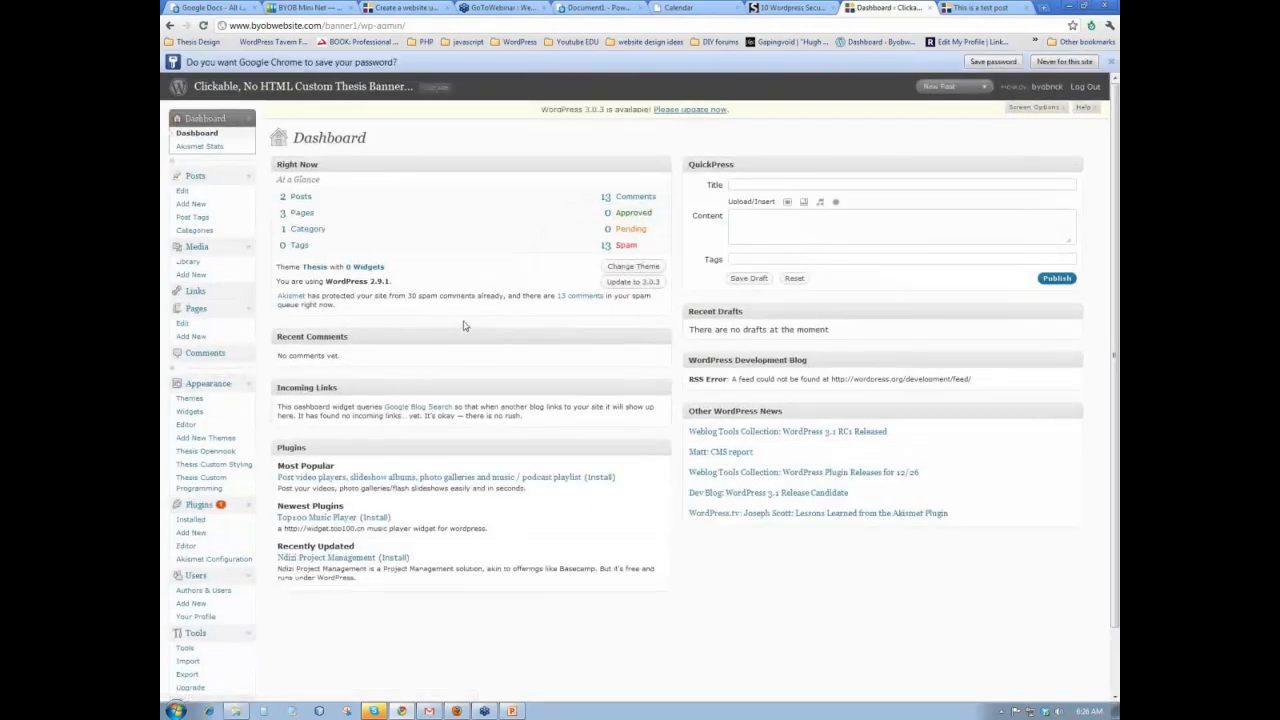
# - Open Authors & Users to list the two Administrator accounts, byobrick and ricky
pyautogui.scroll(-1, 430, 370)
pyautogui.click(216, 520)
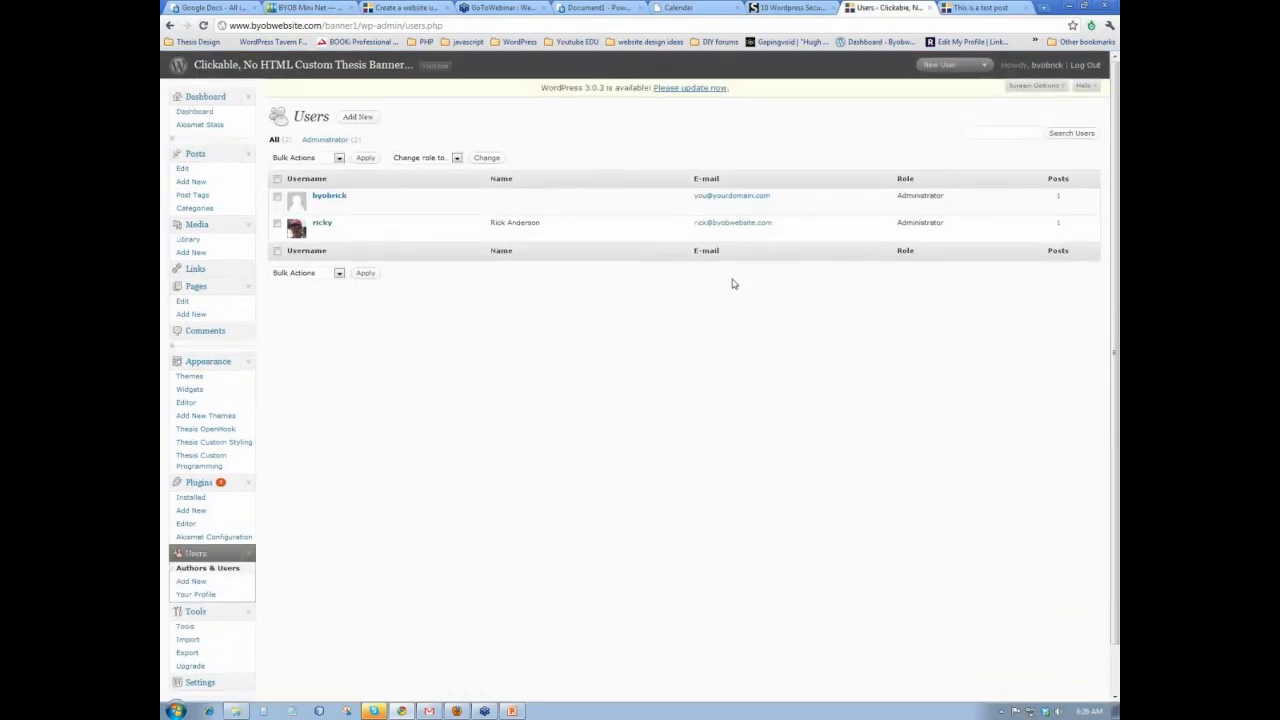
pyautogui.moveTo(822, 242)
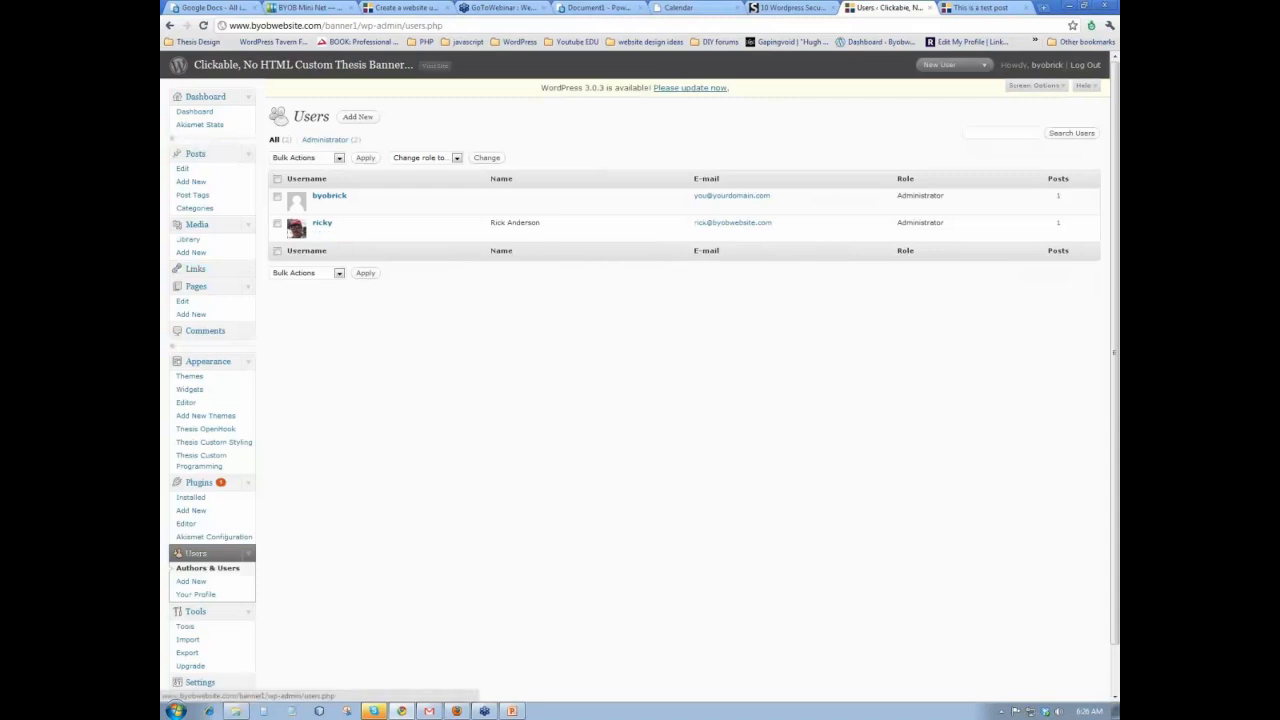